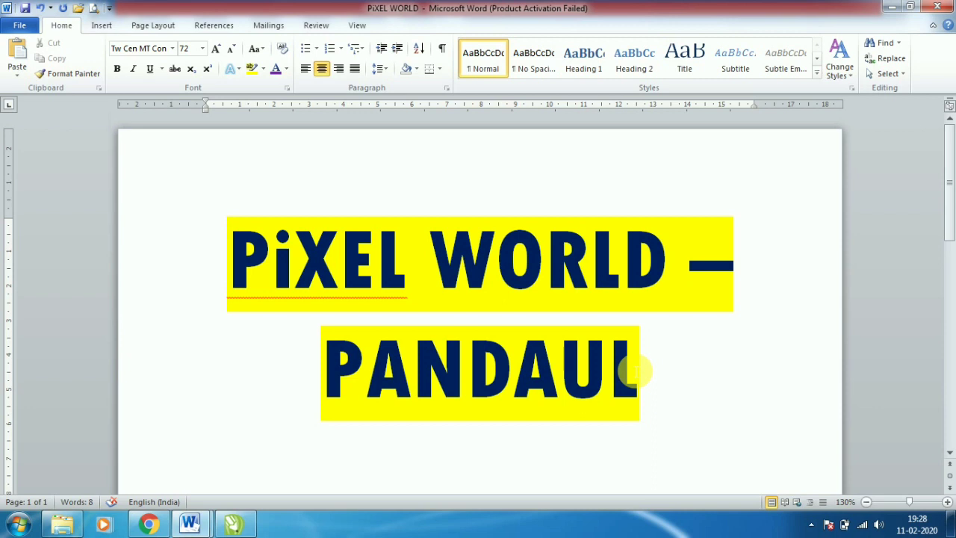
Step: Look over the PiXEL WORLD – PANDAUL title and the 'How to do better formatting' heading, and glance at the Insert tab
left_click_drag(230, 257, 667, 370)
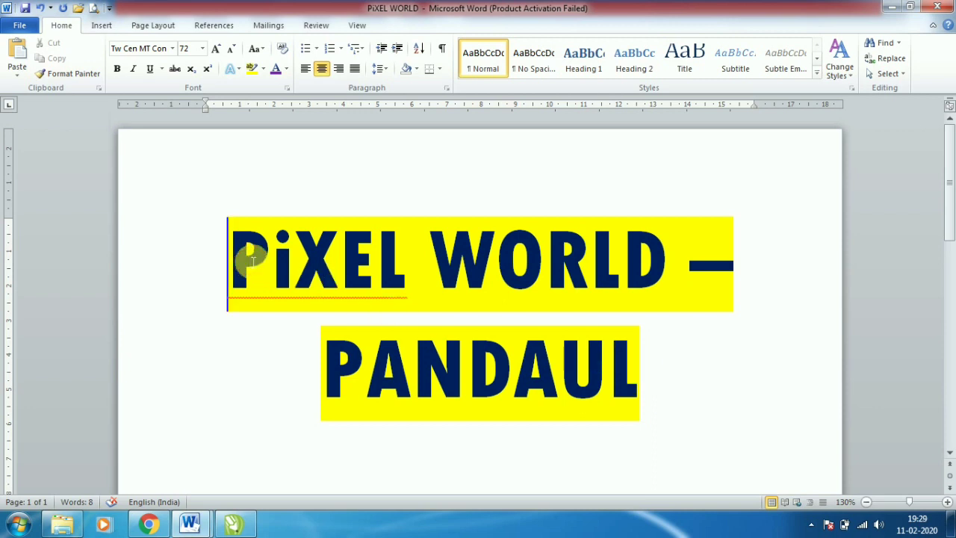
left_click(664, 377)
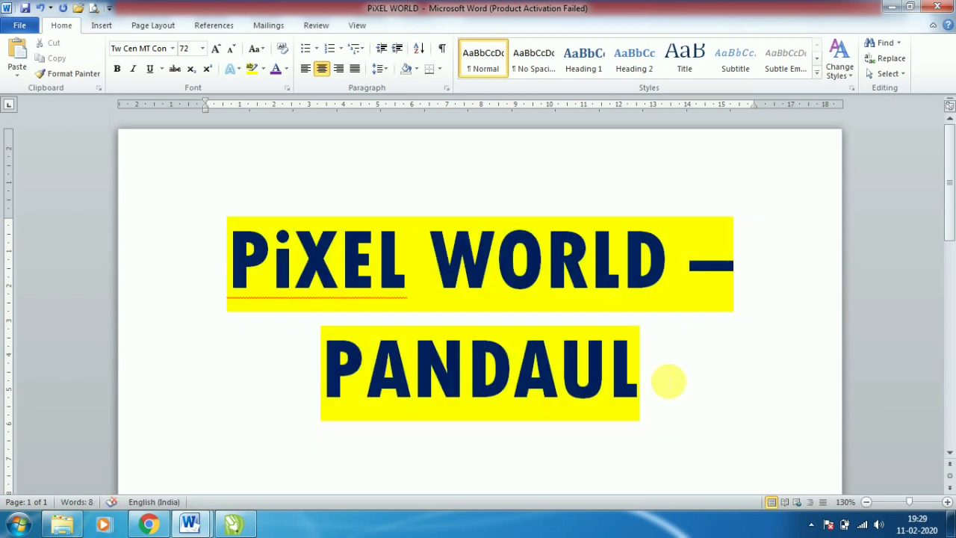
left_click_drag(951, 209, 953, 339)
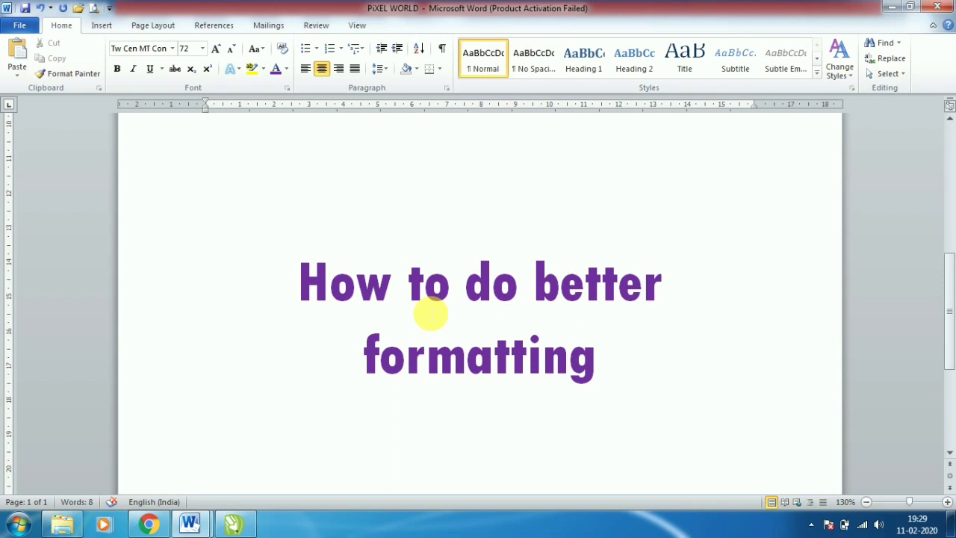
left_click_drag(306, 282, 612, 360)
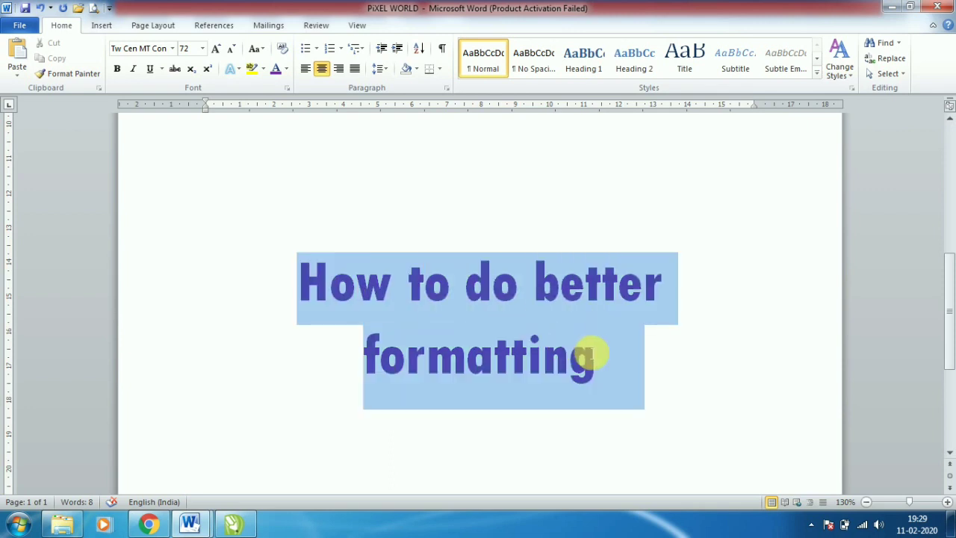
left_click(607, 389)
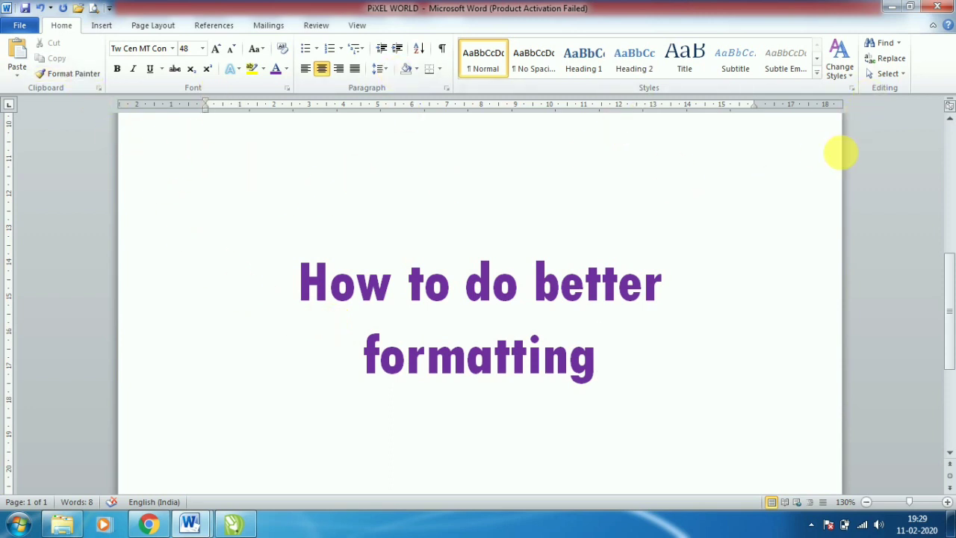
left_click(111, 27)
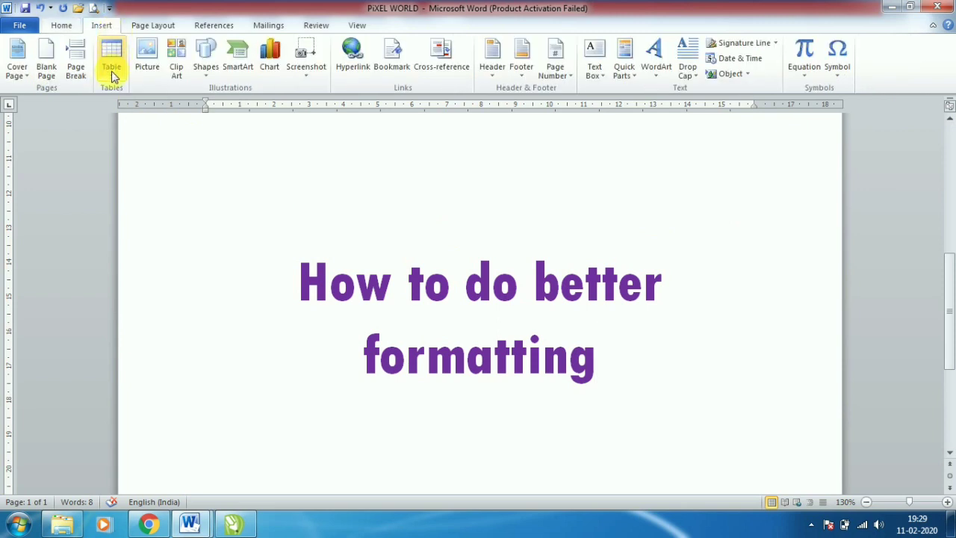
left_click(61, 25)
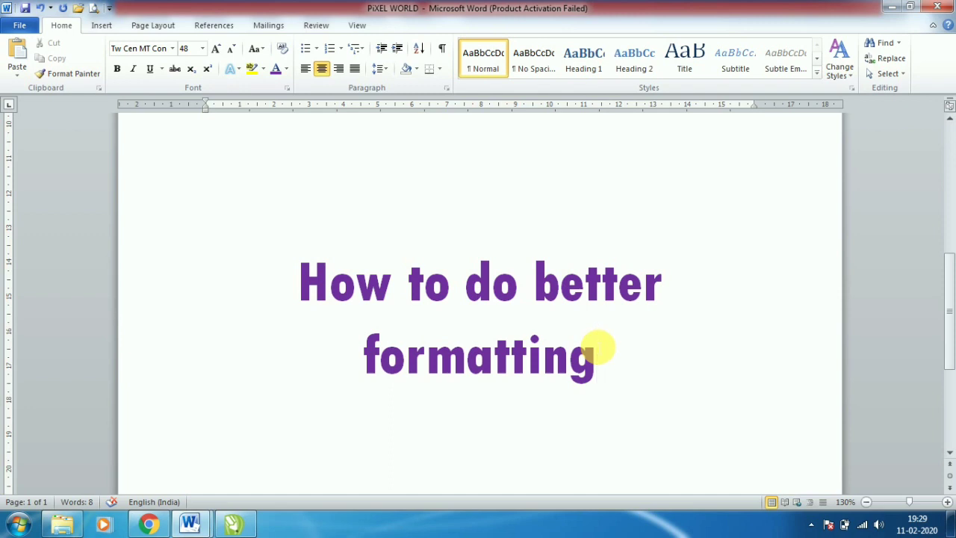
Step: Bring the Hindi class-9 question draft to the front and scroll through its pages
mouse_move(187, 526)
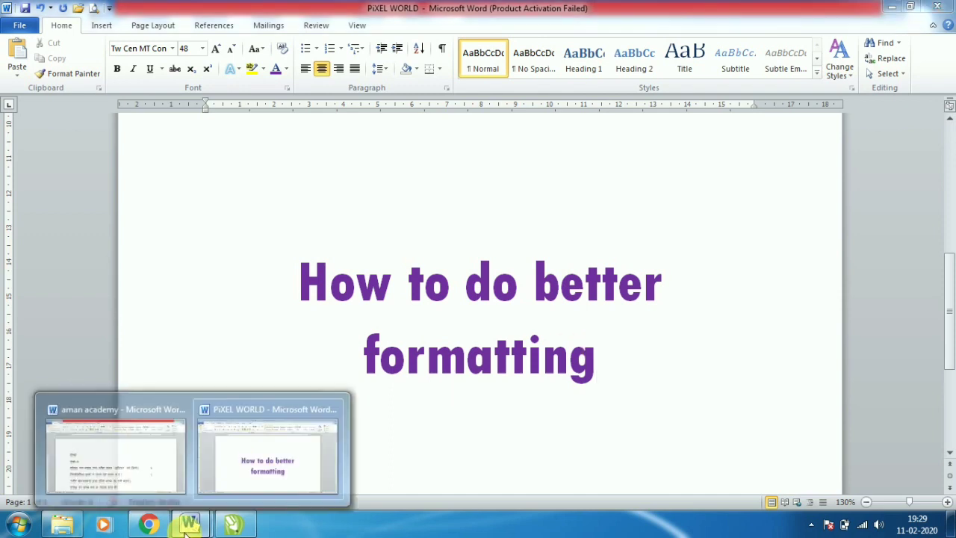
left_click(157, 458)
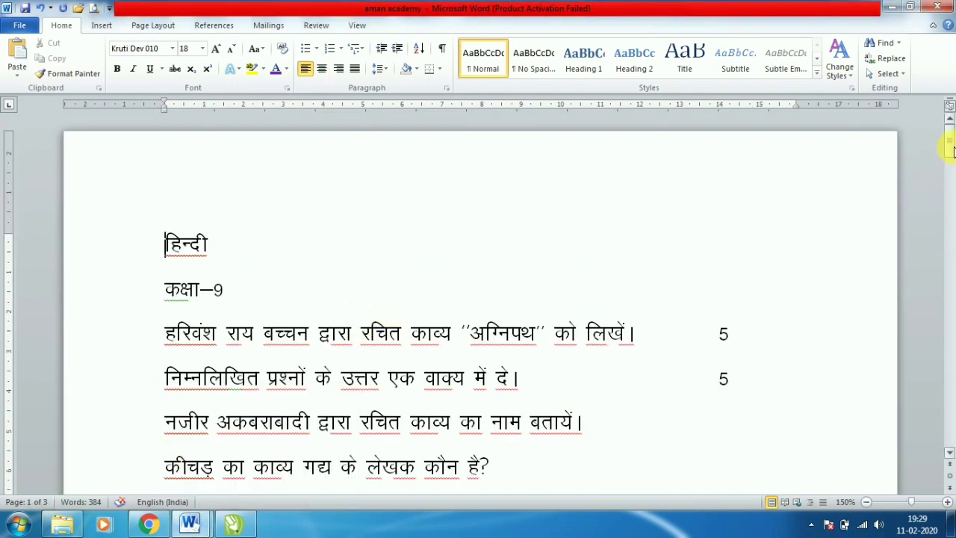
mouse_move(949, 144)
left_mouse_down()
mouse_move(951, 418)
mouse_move(932, 208)
mouse_move(931, 150)
mouse_move(951, 164)
mouse_move(949, 264)
mouse_move(945, 141)
left_mouse_up()
mouse_move(948, 145)
left_mouse_down()
mouse_move(950, 446)
mouse_move(954, 153)
mouse_move(943, 202)
mouse_move(949, 418)
left_mouse_up()
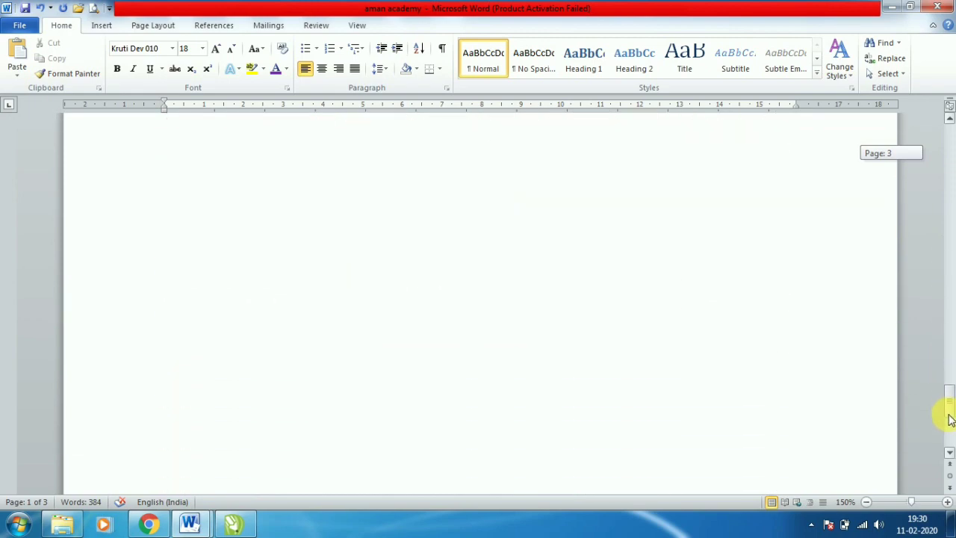
left_click(876, 503)
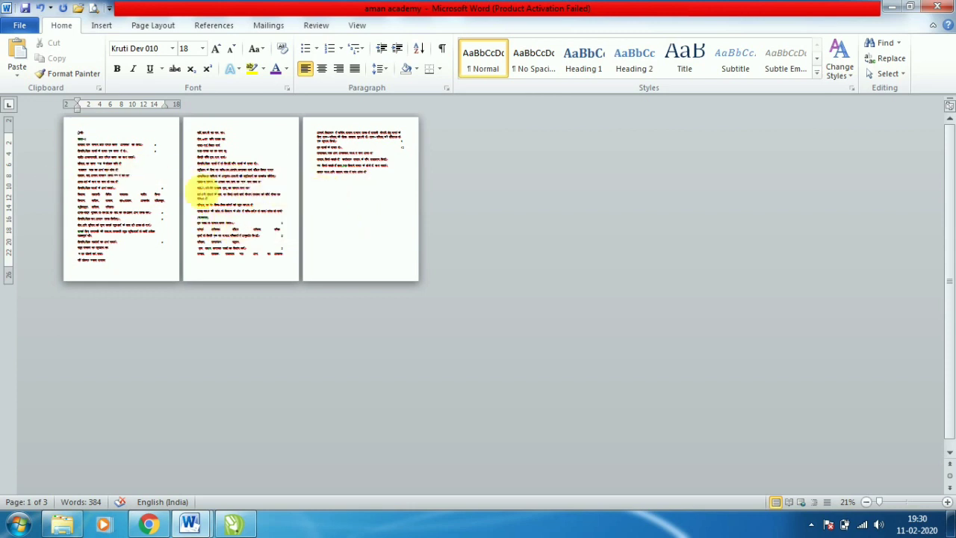
left_click(911, 503)
left_click(865, 503)
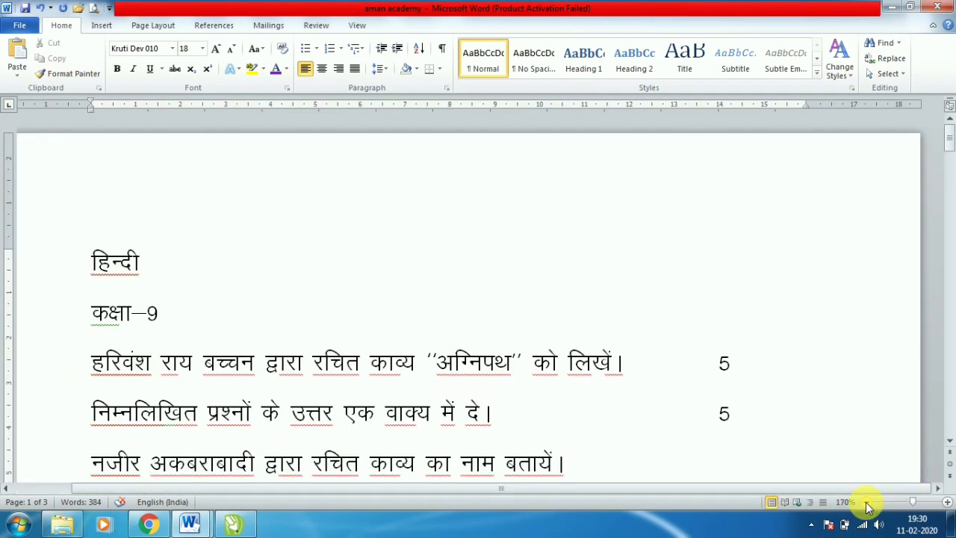
left_click(866, 503)
left_click(866, 503)
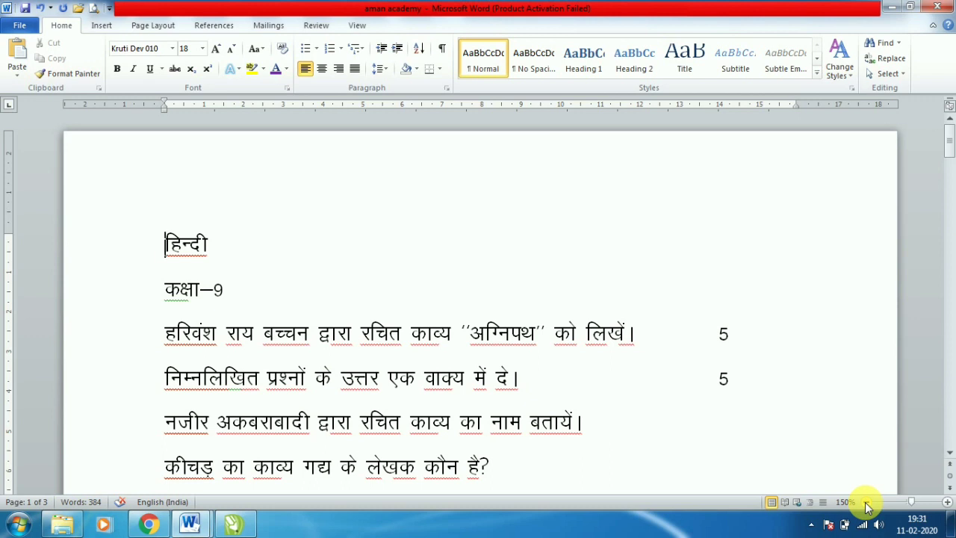
mouse_move(950, 146)
left_mouse_down()
mouse_move(951, 396)
mouse_move(952, 146)
left_mouse_up()
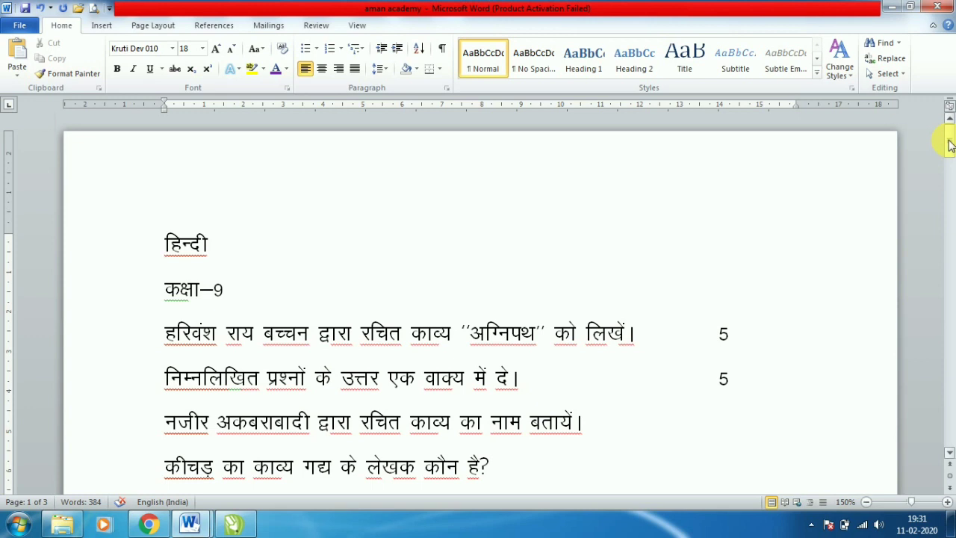
left_click(360, 25)
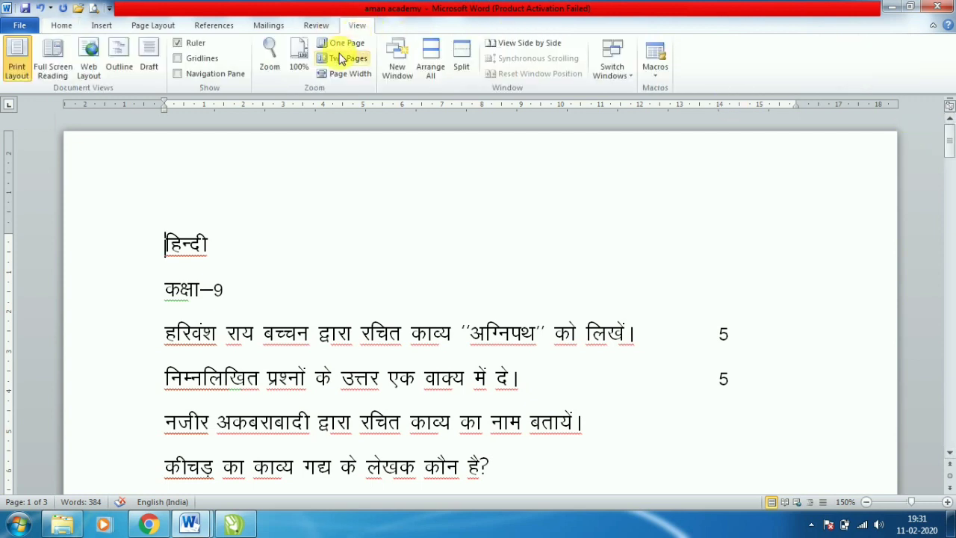
left_click(180, 59)
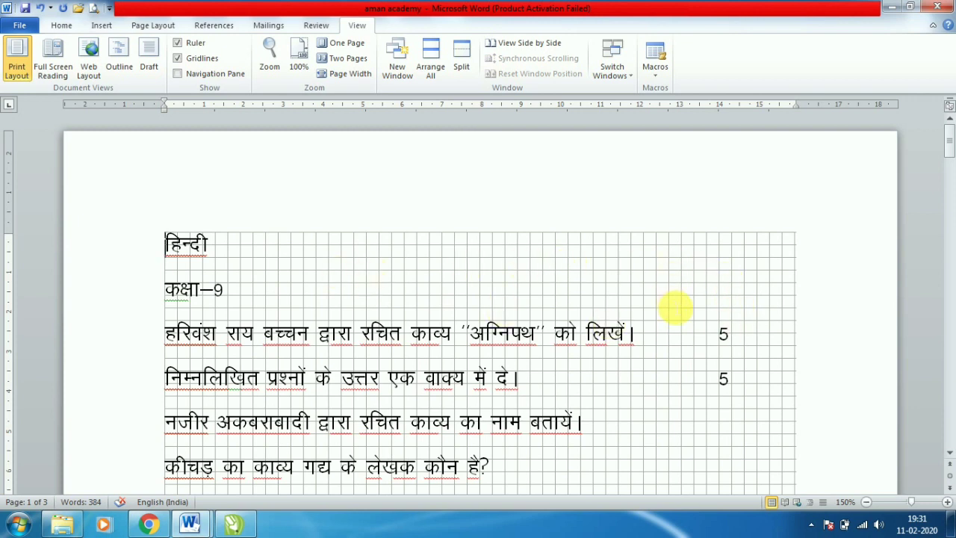
left_click(209, 59)
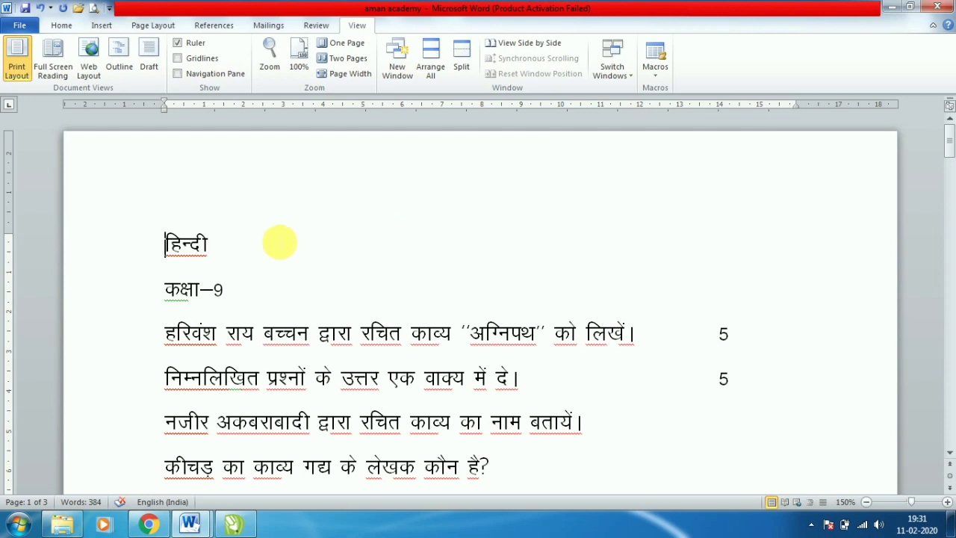
Step: Set the entire Hindi question paper to font size 14 and zoom out to 130%
key("ctrl+a")
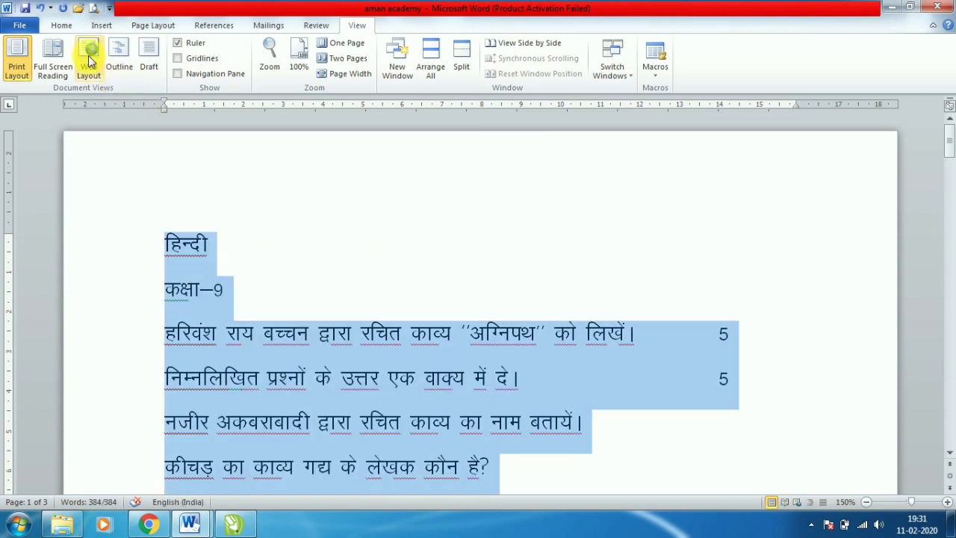
left_click(66, 25)
left_click(201, 48)
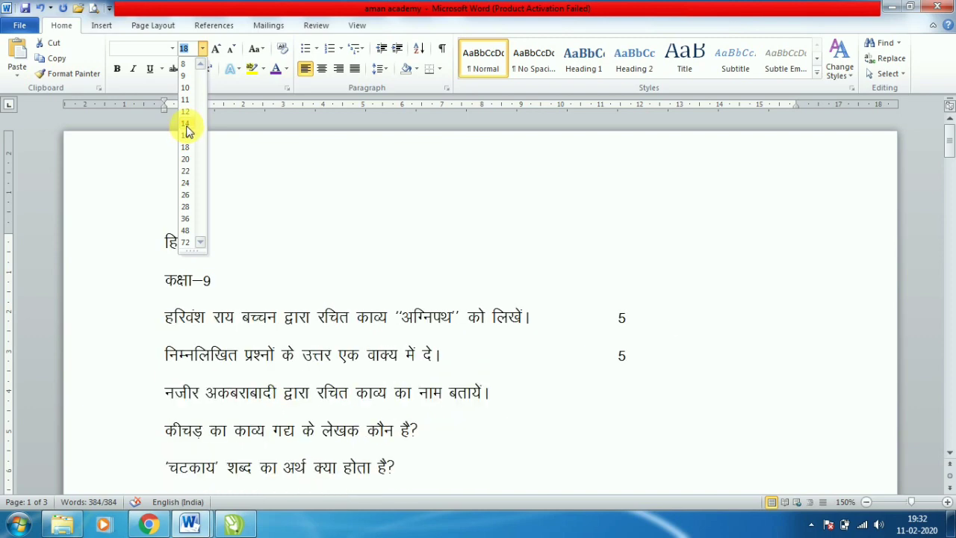
left_click(186, 124)
left_click(278, 316)
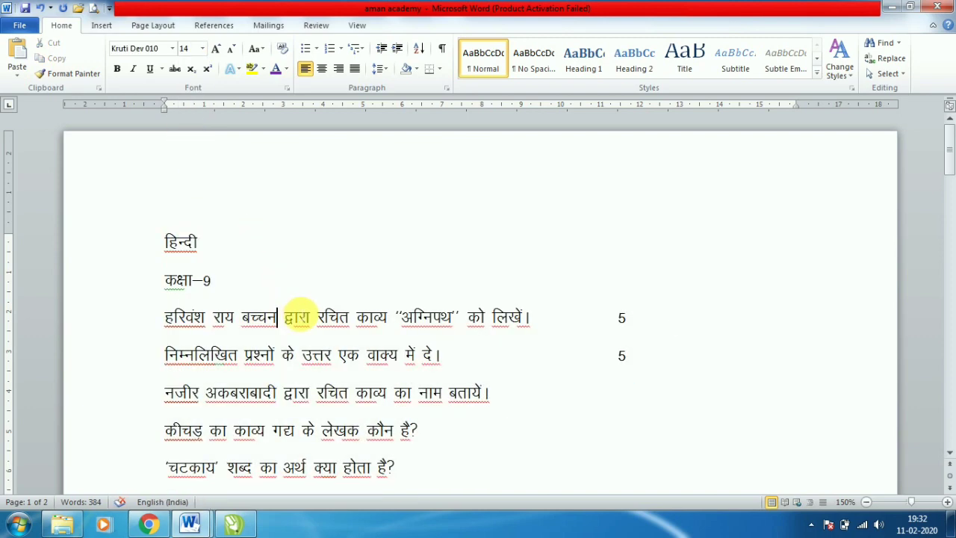
mouse_move(949, 160)
left_mouse_down()
mouse_move(947, 446)
mouse_move(943, 160)
left_mouse_up()
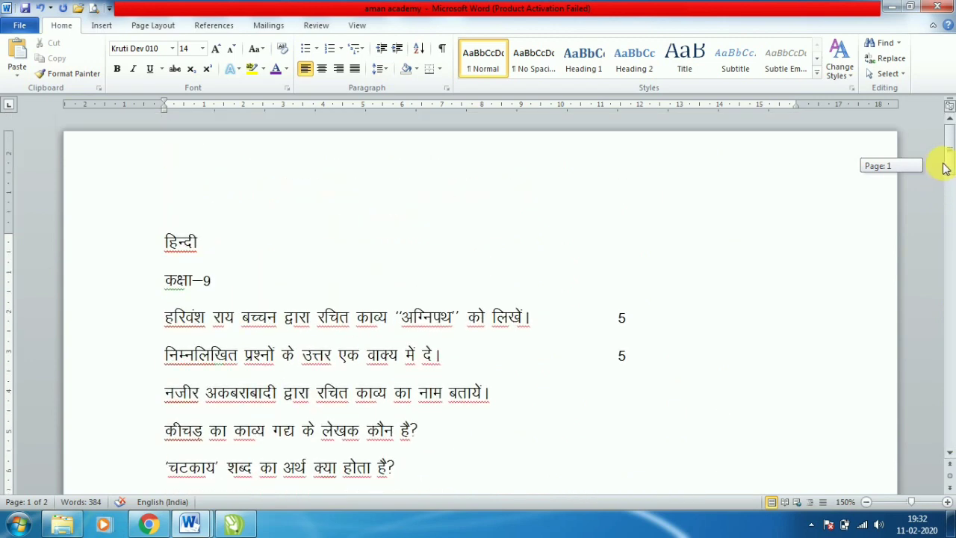
left_click(866, 503)
left_click(866, 502)
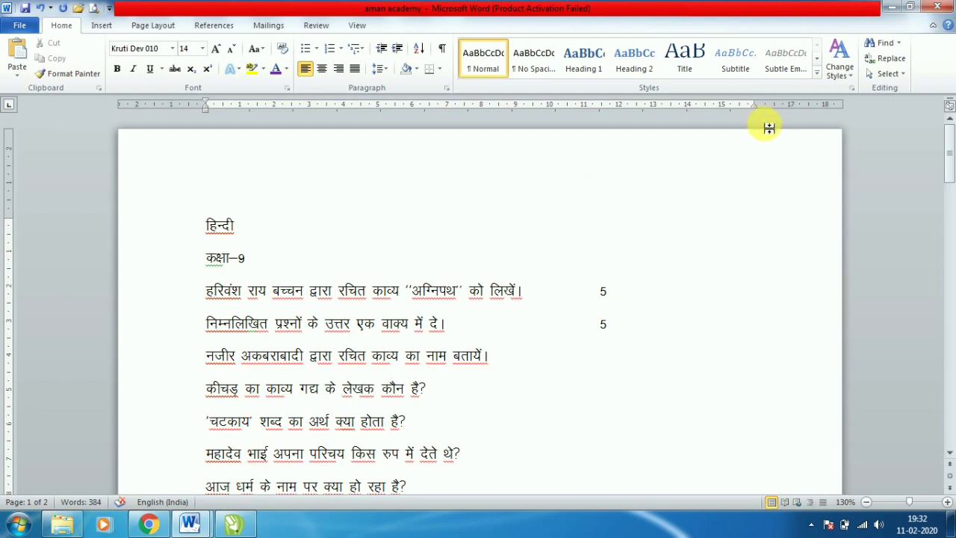
Step: Set the top, bottom, left and right margins to 0.5 cm in Custom Margins
left_click(146, 26)
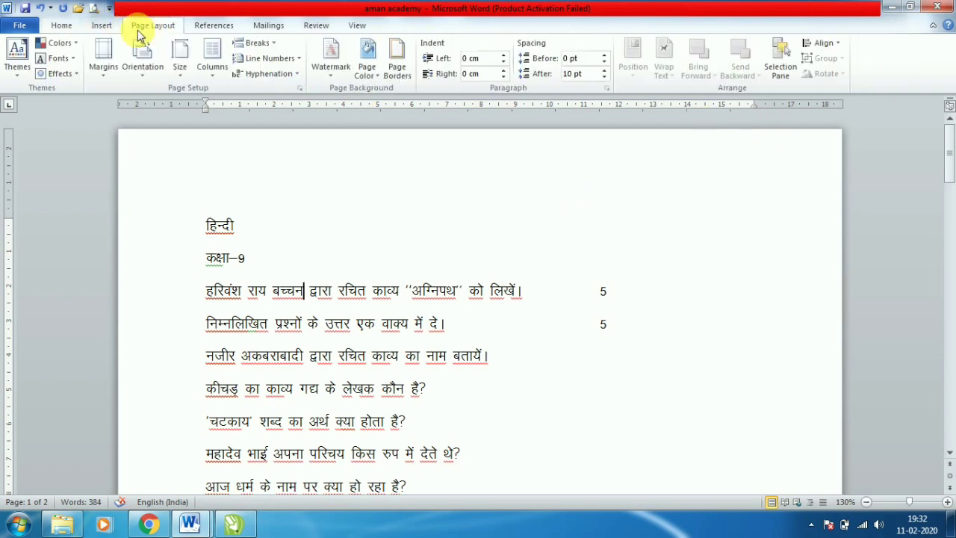
left_click(112, 69)
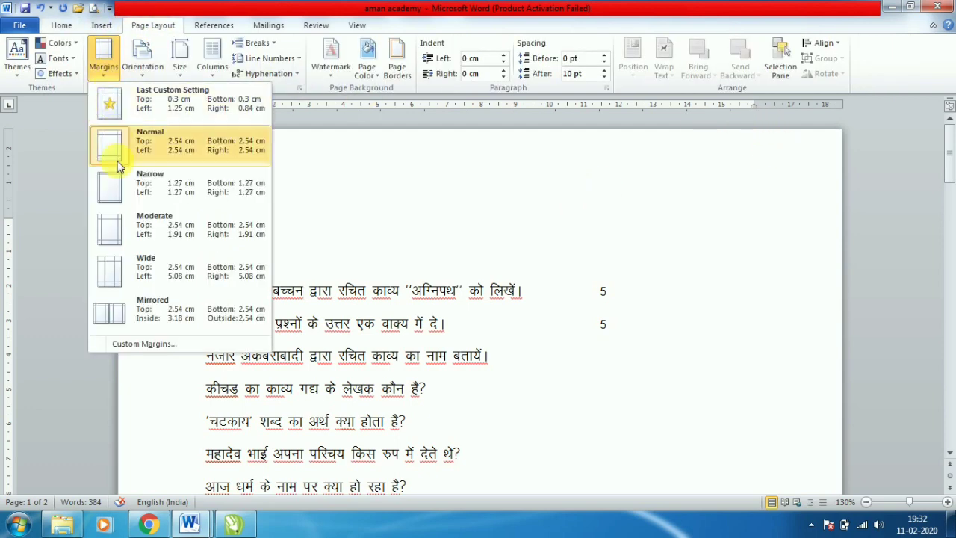
left_click(144, 345)
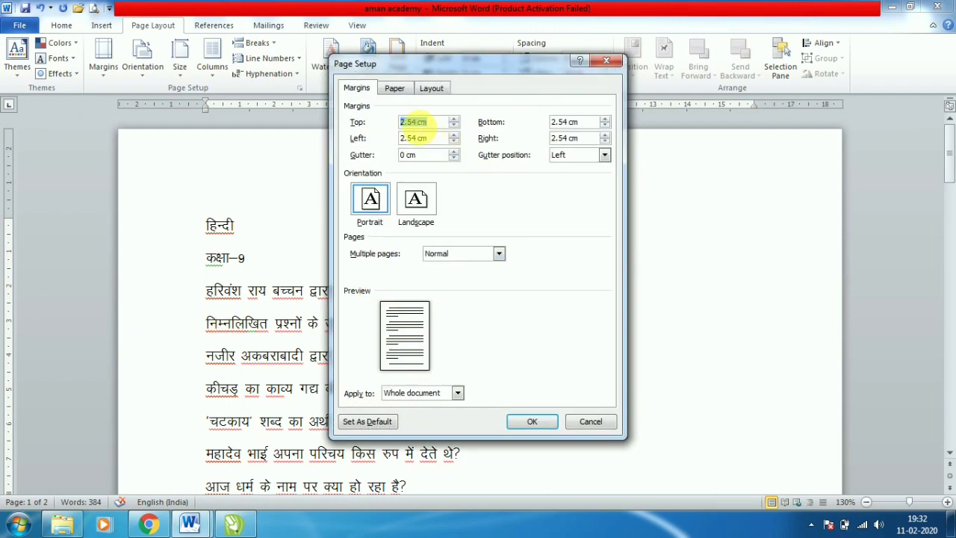
left_click_drag(416, 123, 388, 125)
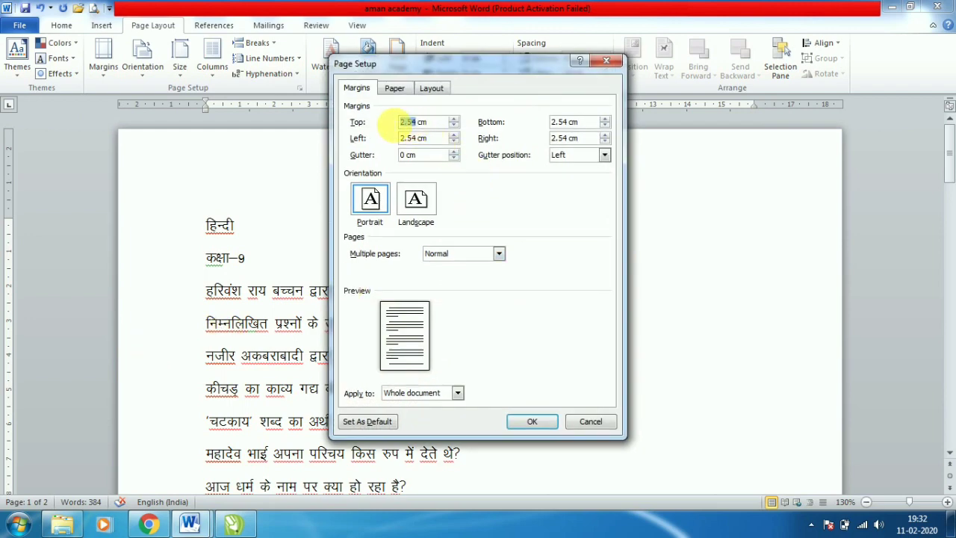
type("05")
left_click(401, 133)
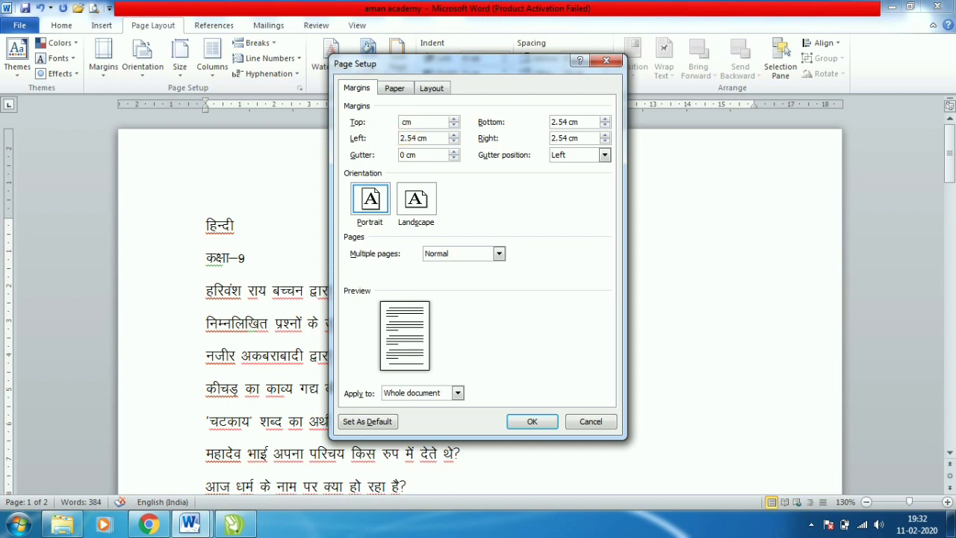
type(".5")
double_click(403, 136)
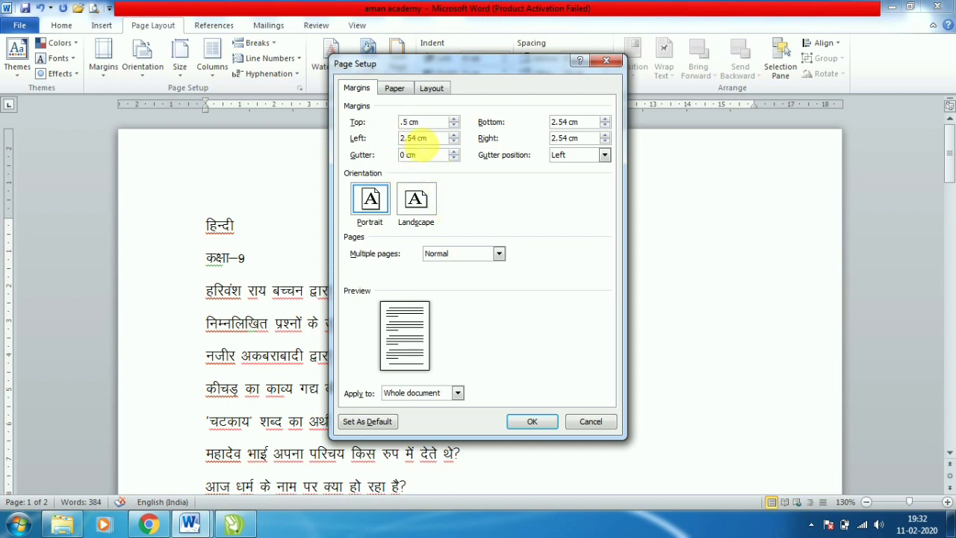
type(".")
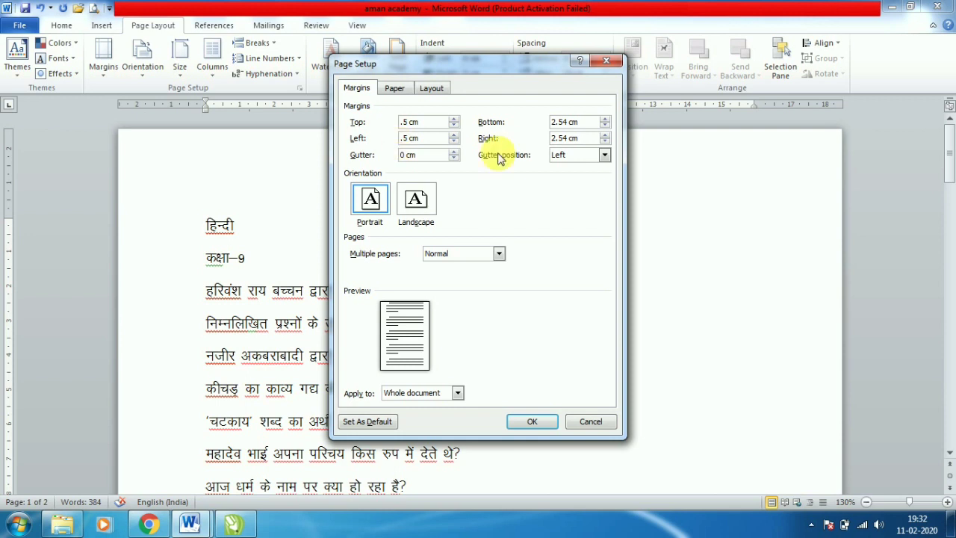
double_click(562, 122)
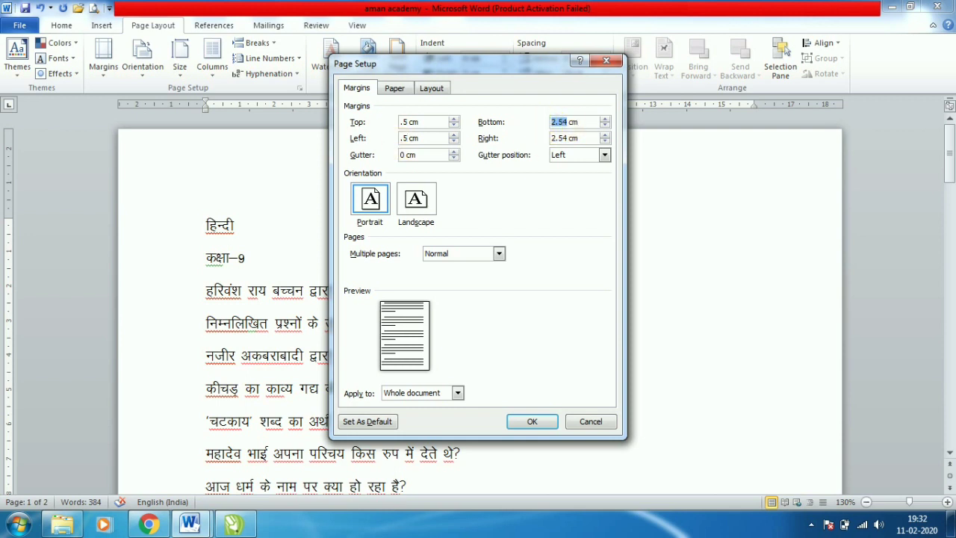
type(".5")
double_click(564, 138)
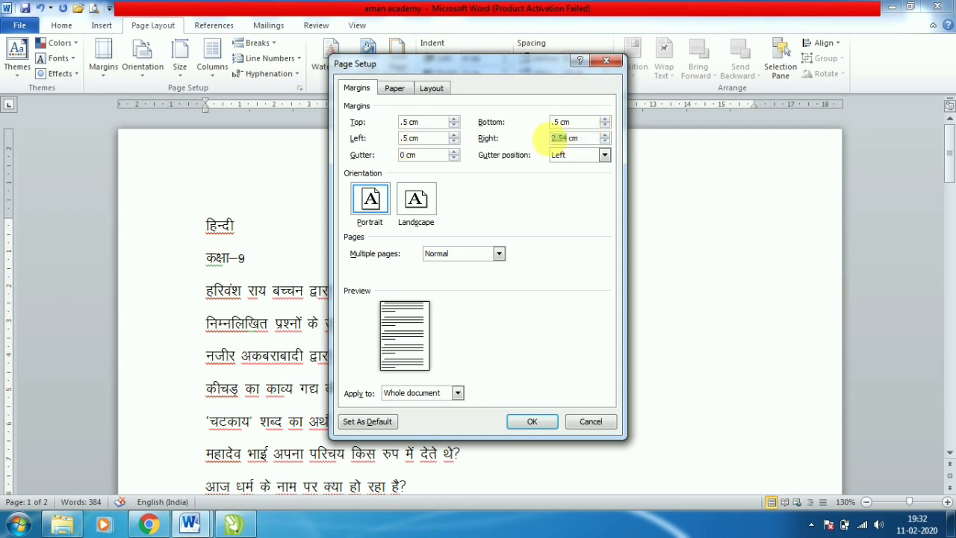
type(".5")
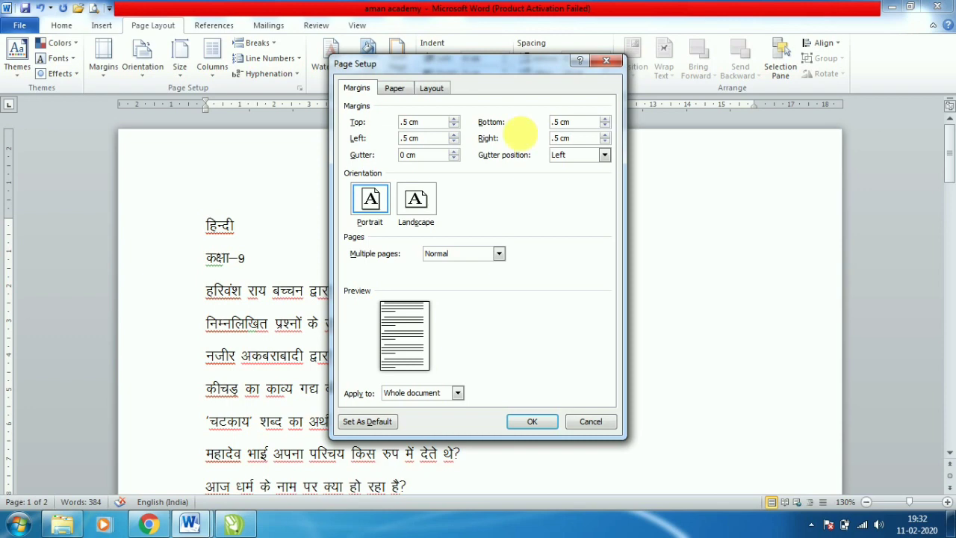
left_click(531, 423)
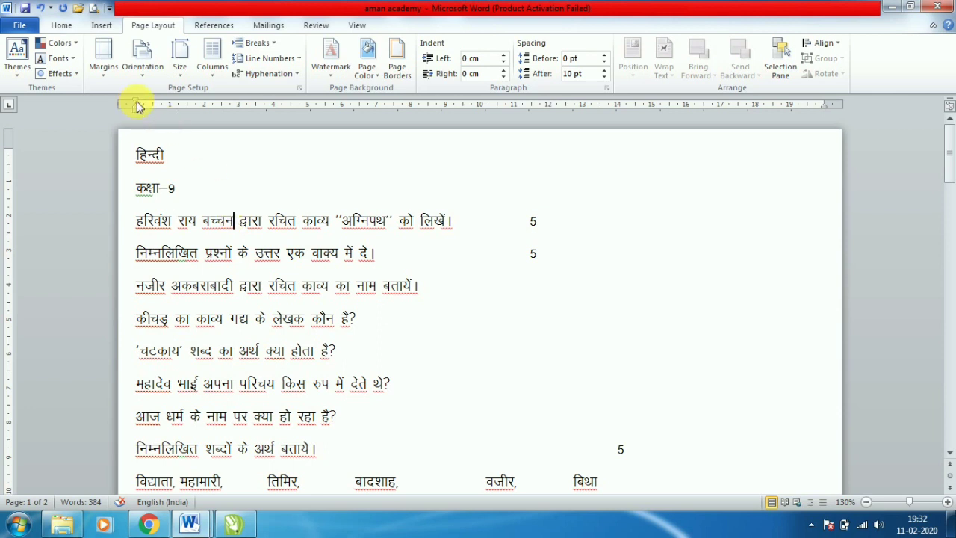
Step: Widen the left, right and top margins slightly on the ruler to push the text inward
left_click_drag(144, 105, 175, 107)
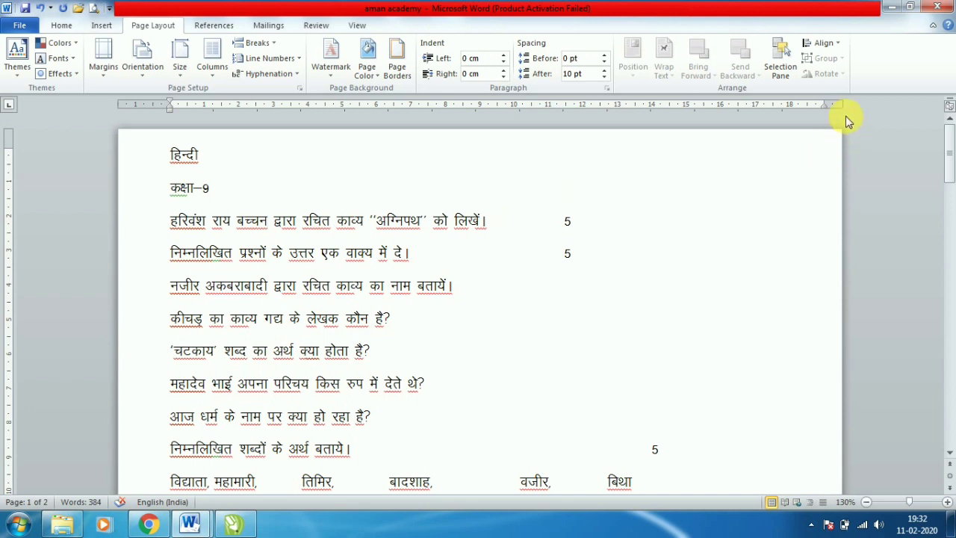
left_click_drag(826, 104, 793, 107)
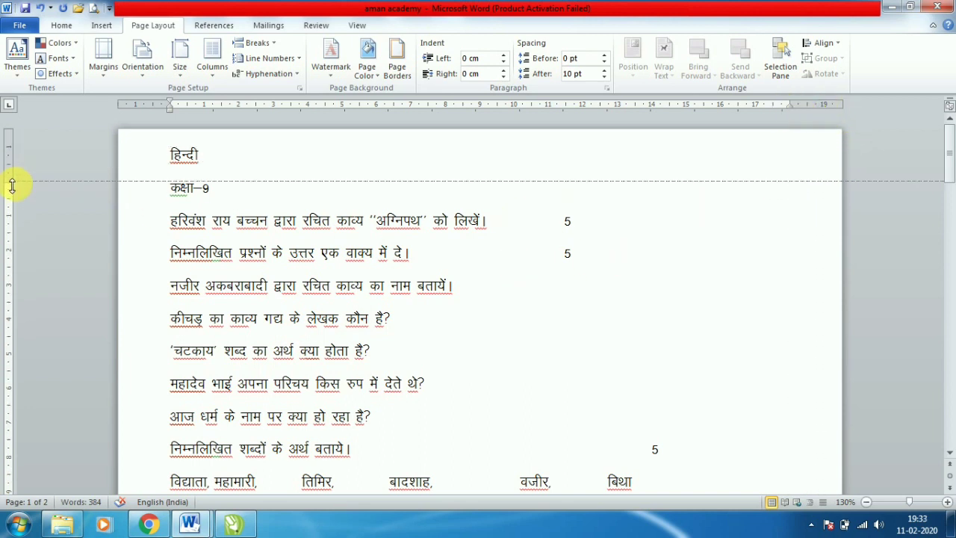
left_click_drag(12, 155, 10, 190)
left_click(173, 192)
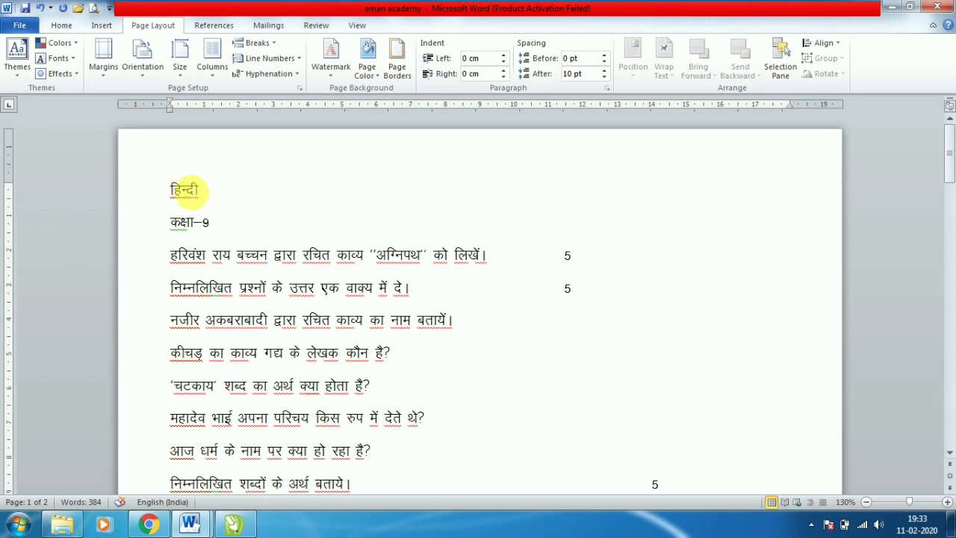
Step: Add 'School Name' and 'School Address' lines in Times New Roman above हिन्दी
left_click(67, 25)
left_click(172, 49)
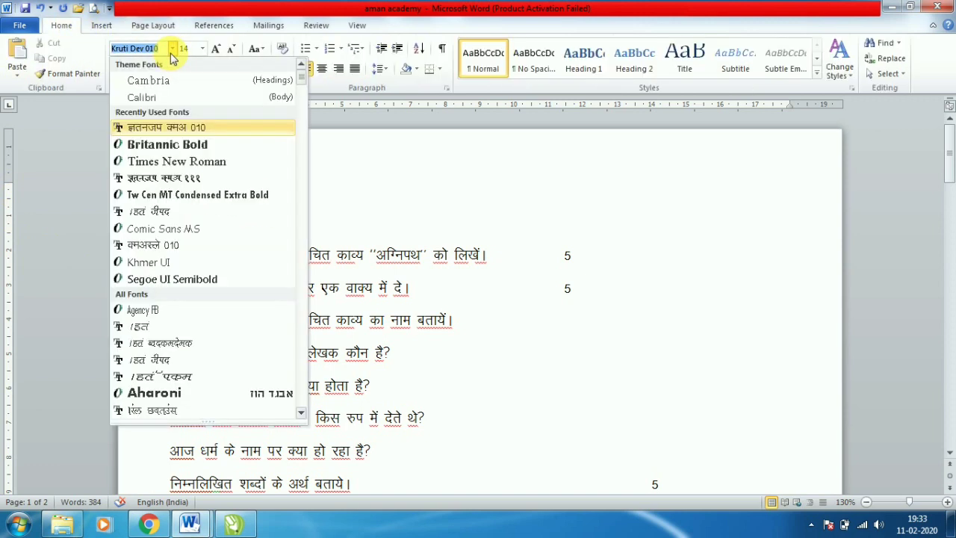
left_click(172, 51)
key("Return")
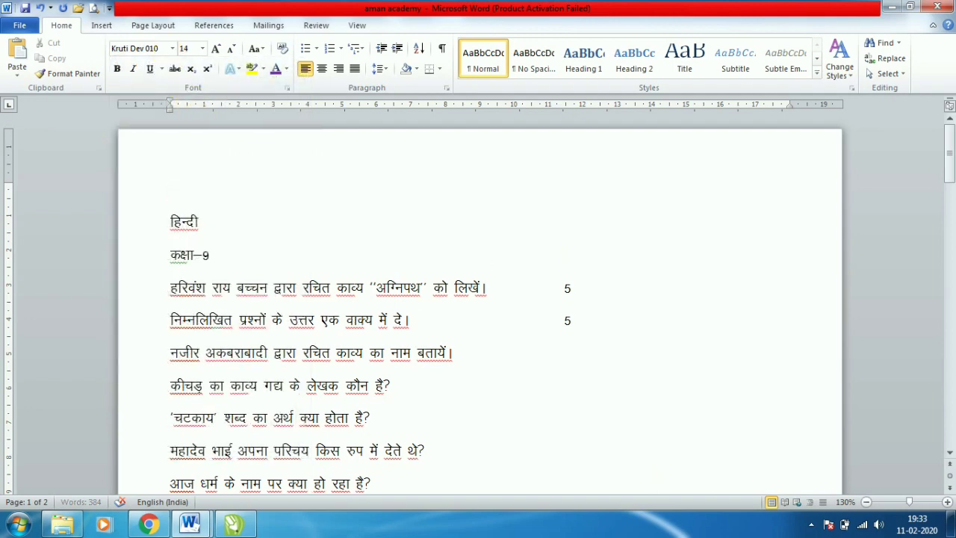
left_click(172, 50)
left_click(183, 163)
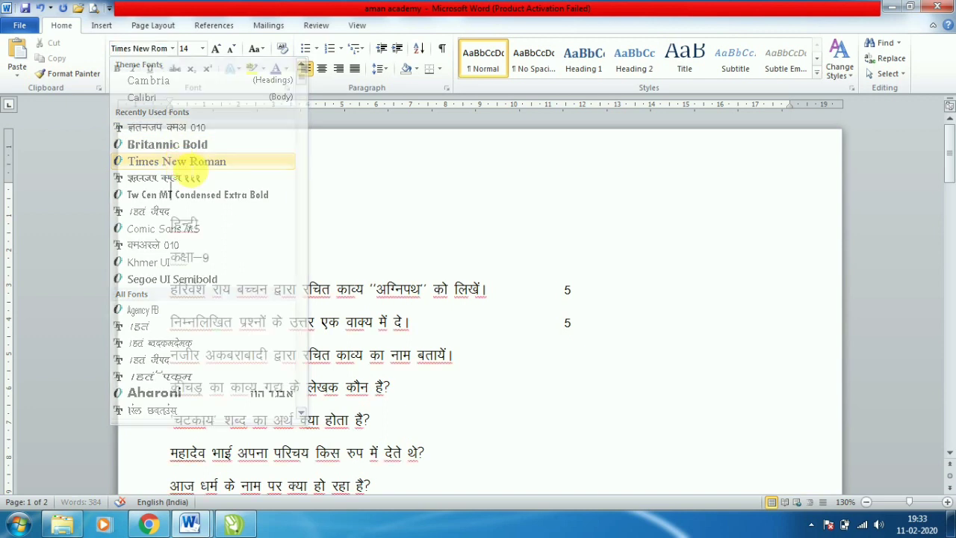
type("Schoo")
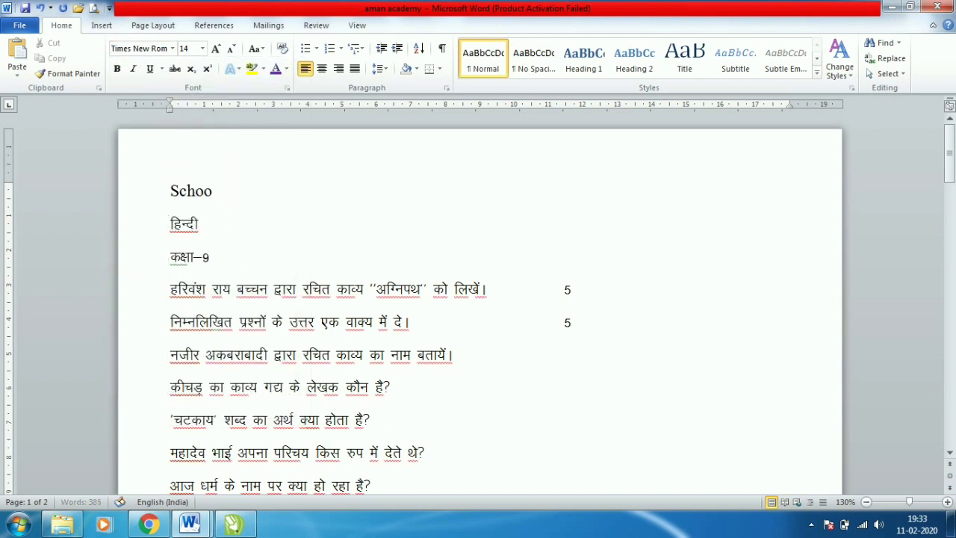
type("l Name")
key("Return")
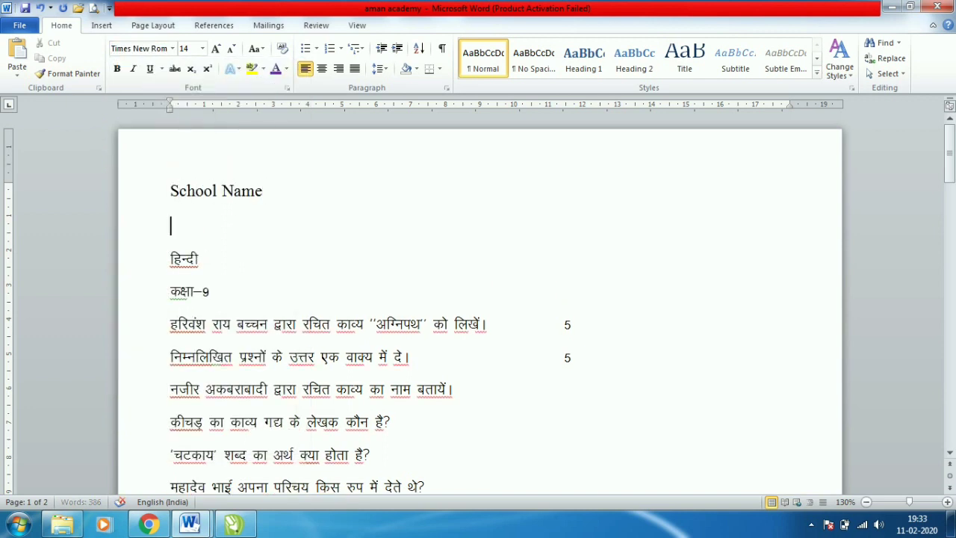
type("School")
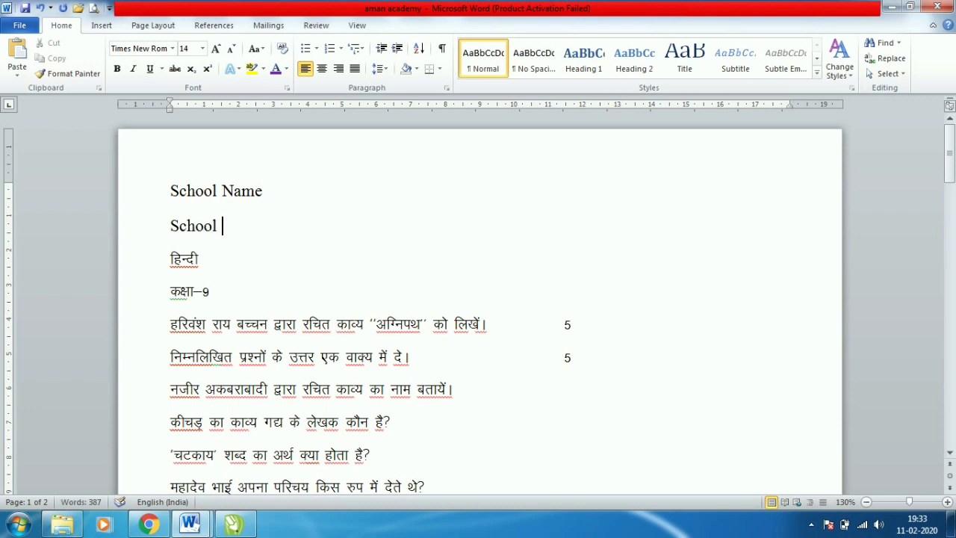
type("Address")
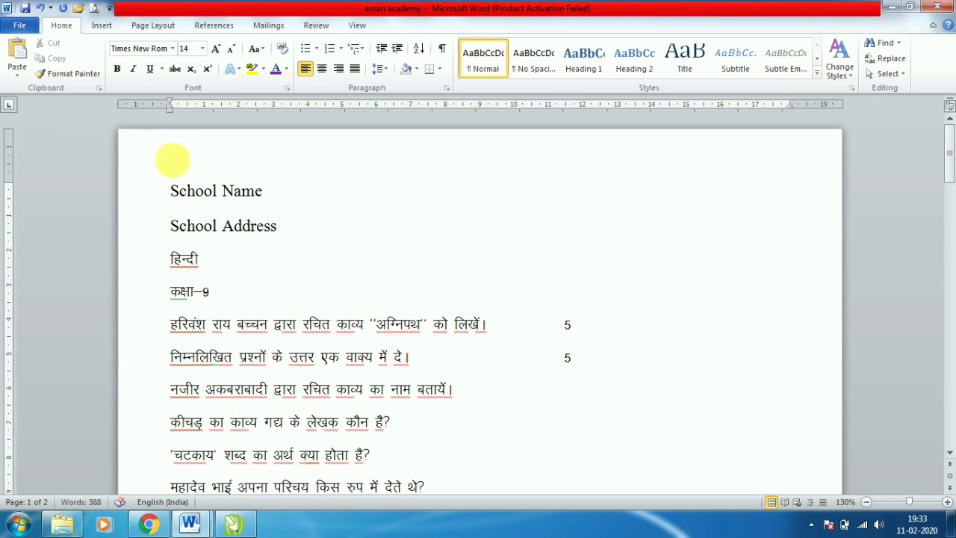
Step: Center the School Name and School Address lines and set their spacing after to 0 pt
left_click(322, 68)
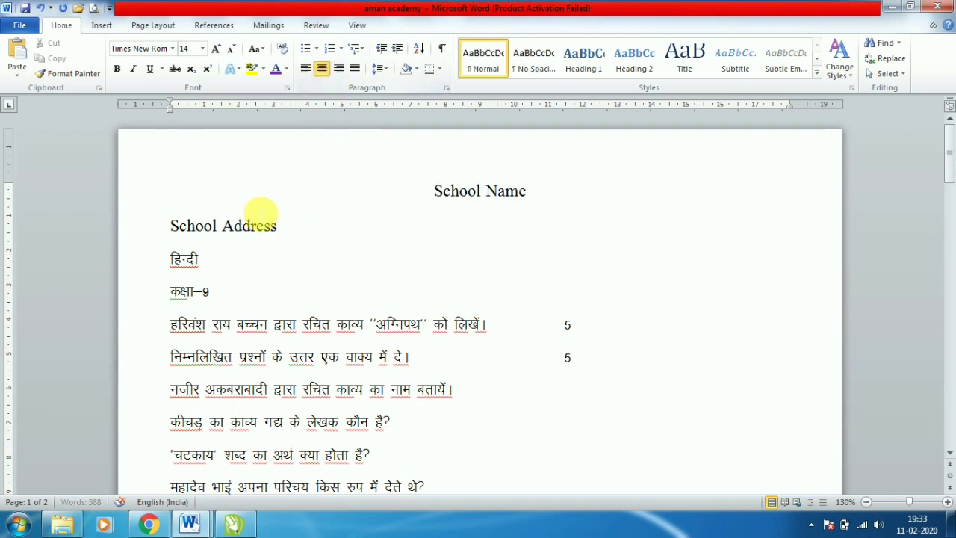
left_click(251, 226)
left_click(322, 70)
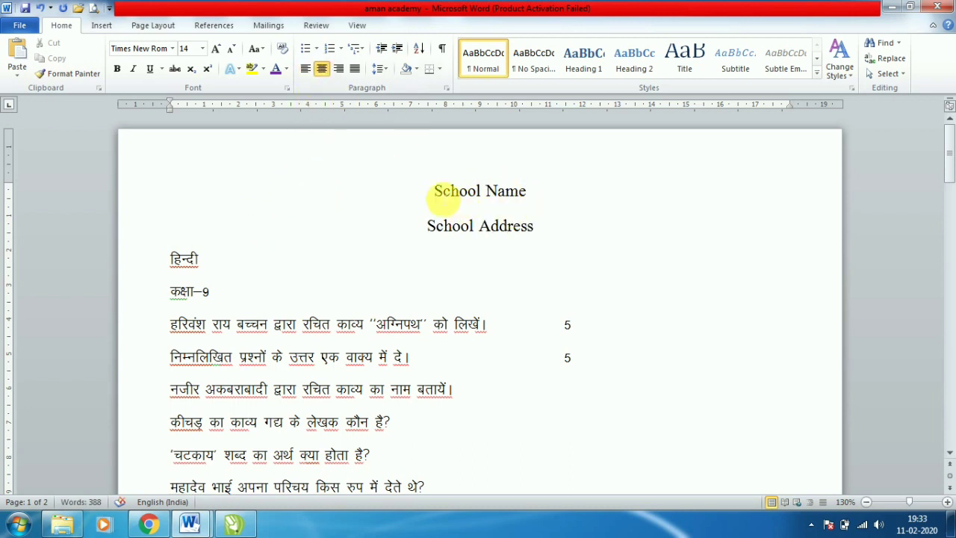
left_click_drag(434, 190, 537, 230)
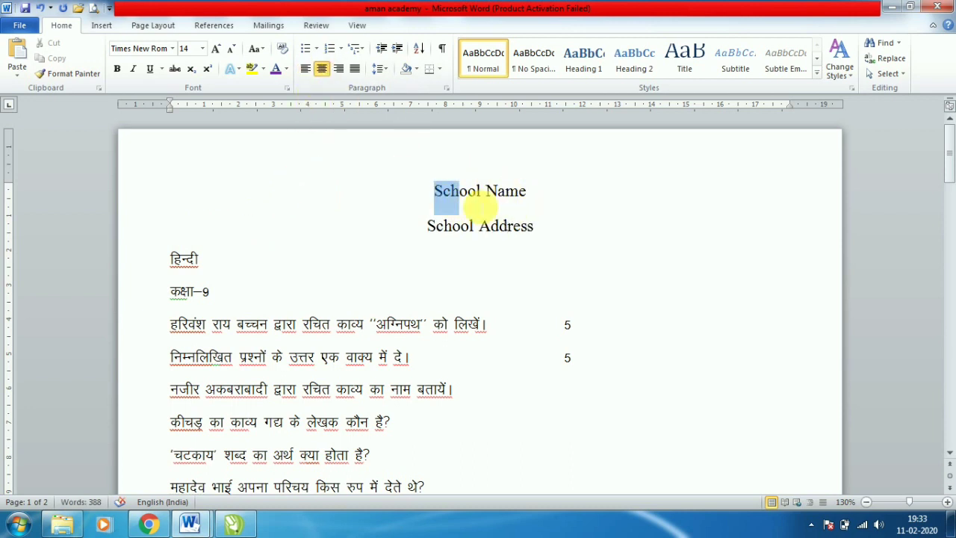
left_click(157, 25)
left_click(603, 77)
left_click(604, 77)
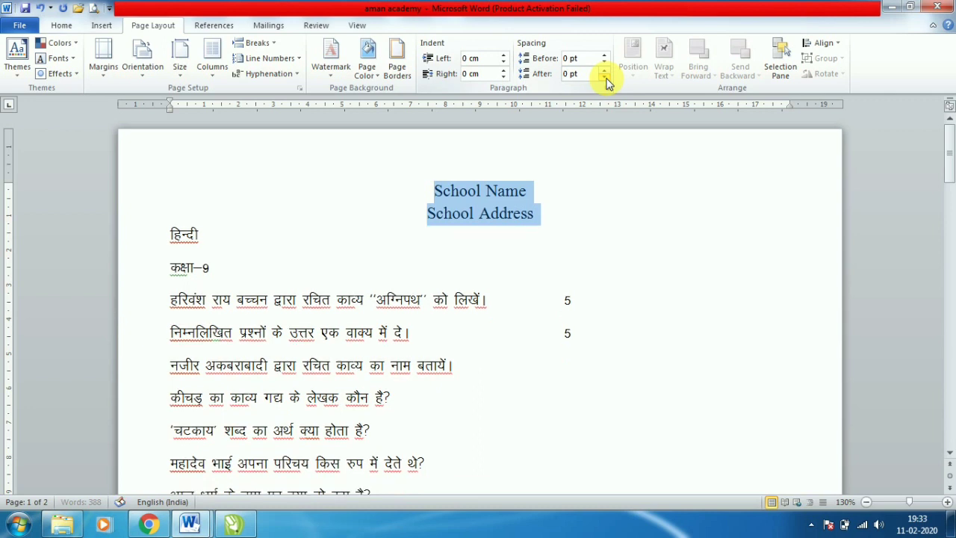
Step: Enlarge 'School Name' to font size 20 and add an empty line below 'School Address'
left_click_drag(534, 189, 464, 191)
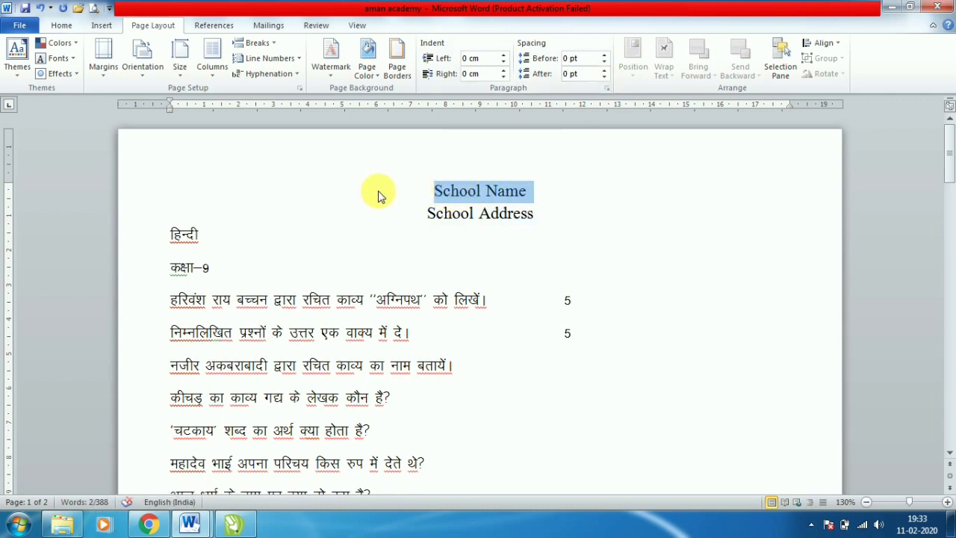
key("ctrl+bracketright")
key("ctrl+bracketright")
key("ctrl+bracketright")
key("ctrl+bracketright")
key("ctrl+bracketright")
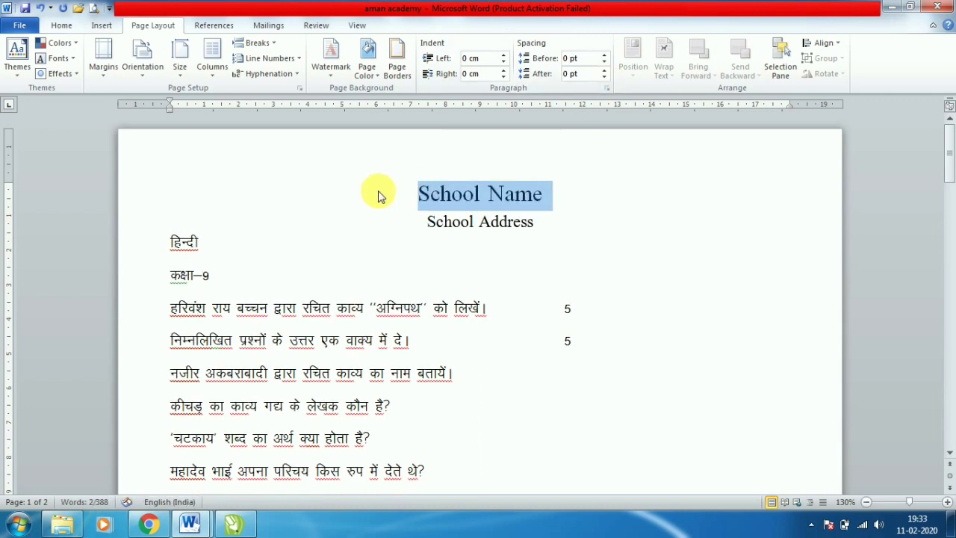
left_click(62, 25)
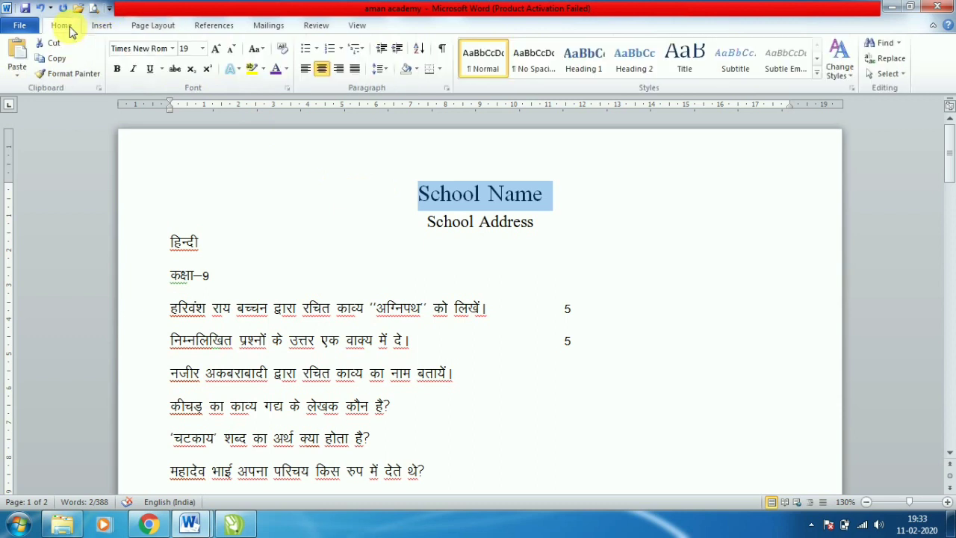
left_click(202, 49)
left_click(186, 160)
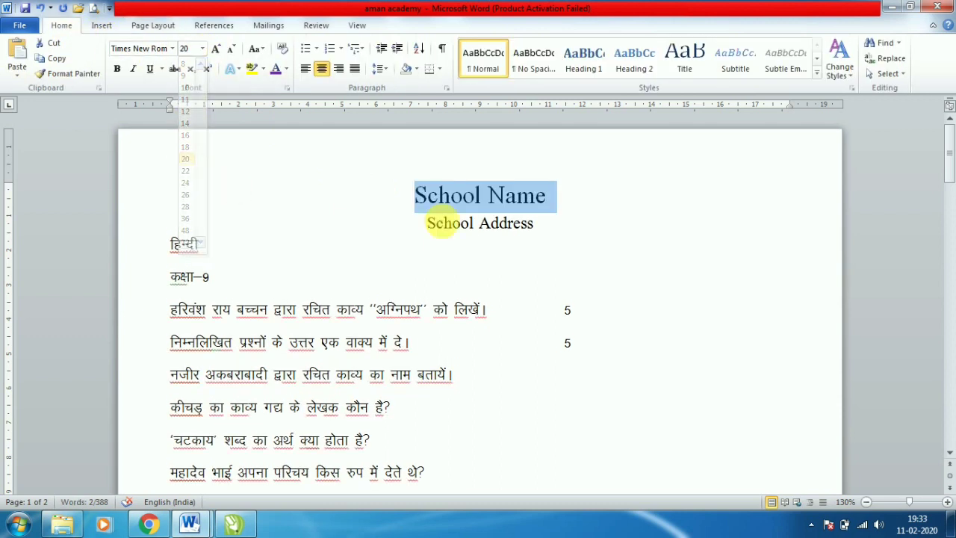
left_click(499, 231)
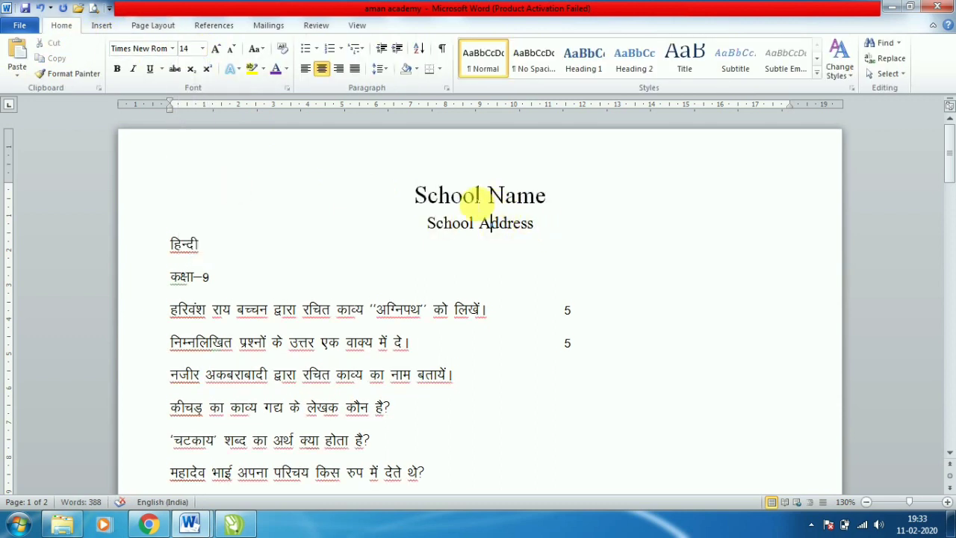
left_click_drag(416, 195, 553, 197)
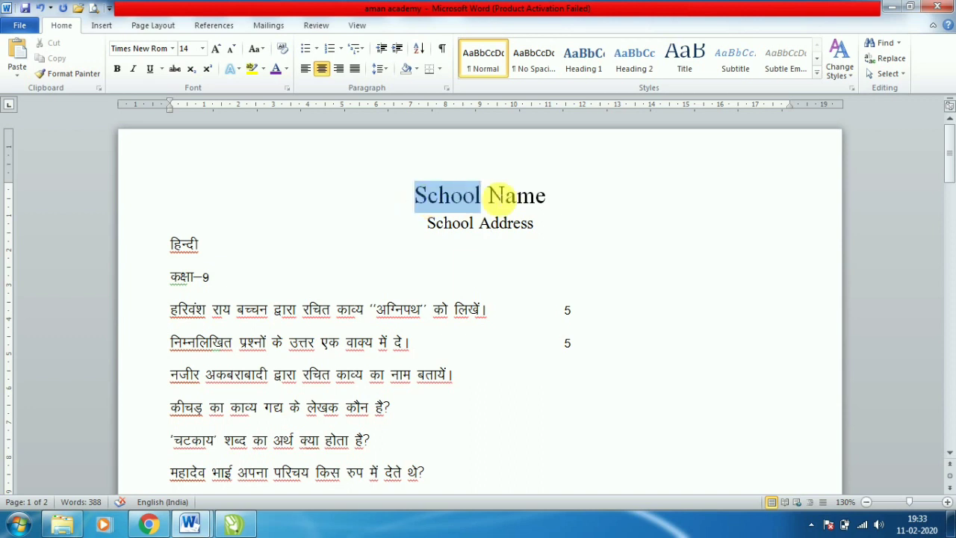
left_click(530, 229)
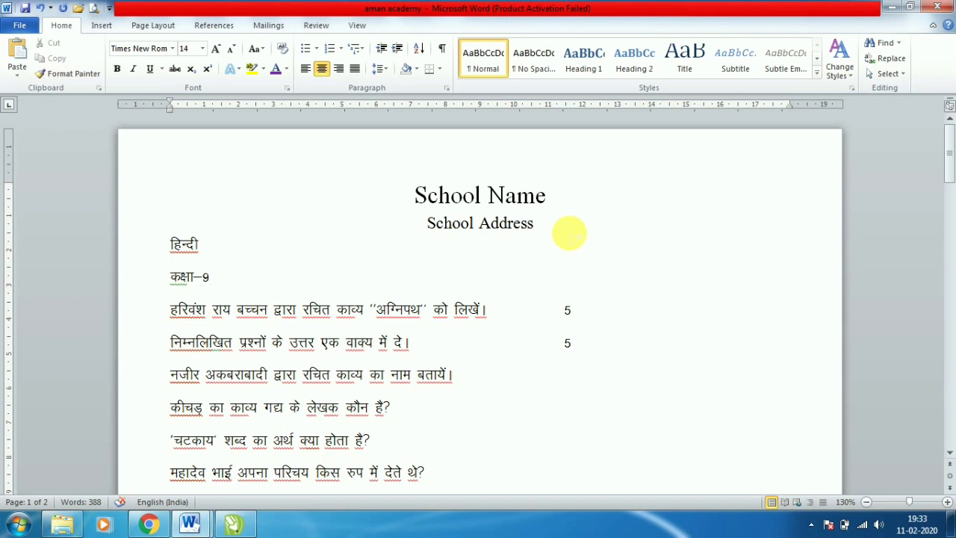
key("Return")
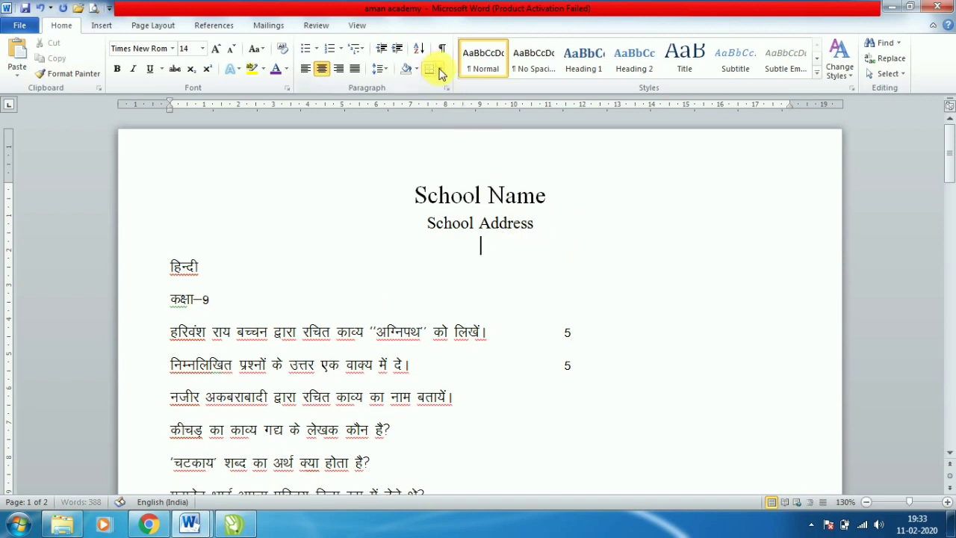
Step: Type left-aligned header rows 'Subject : Hindi' / 'Full Marks: 100' and 'Time: 2hrs' / 'Date: 00/00/0000'
left_click(440, 70)
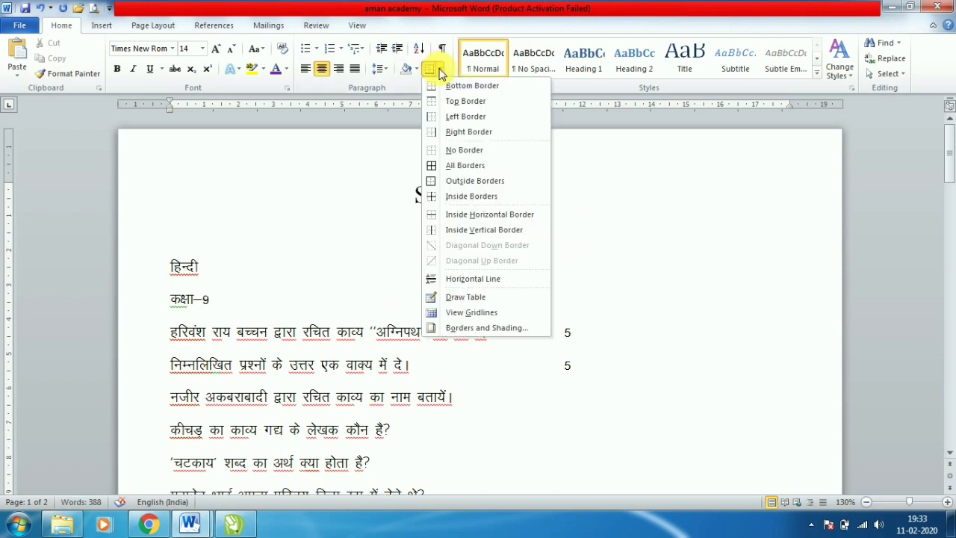
left_click(382, 68)
left_click(306, 68)
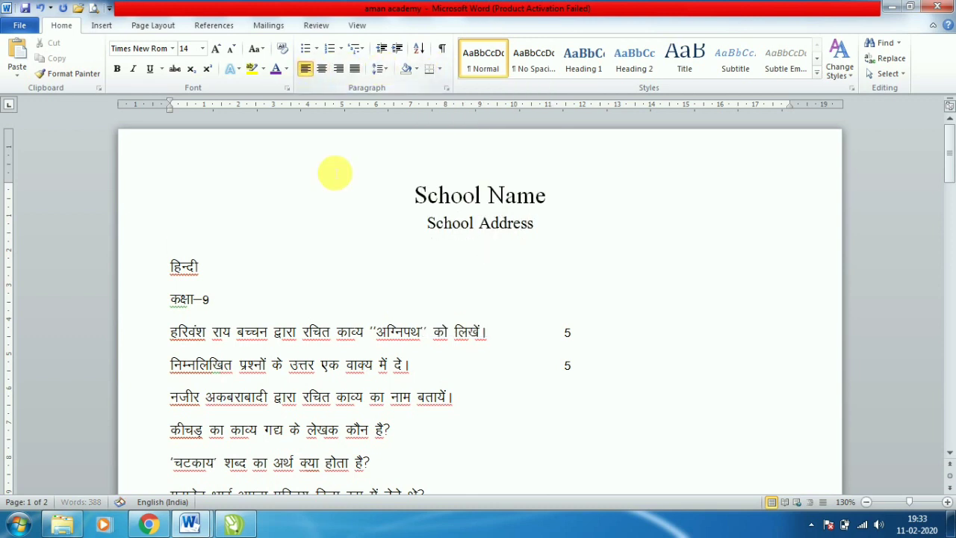
type("Subj")
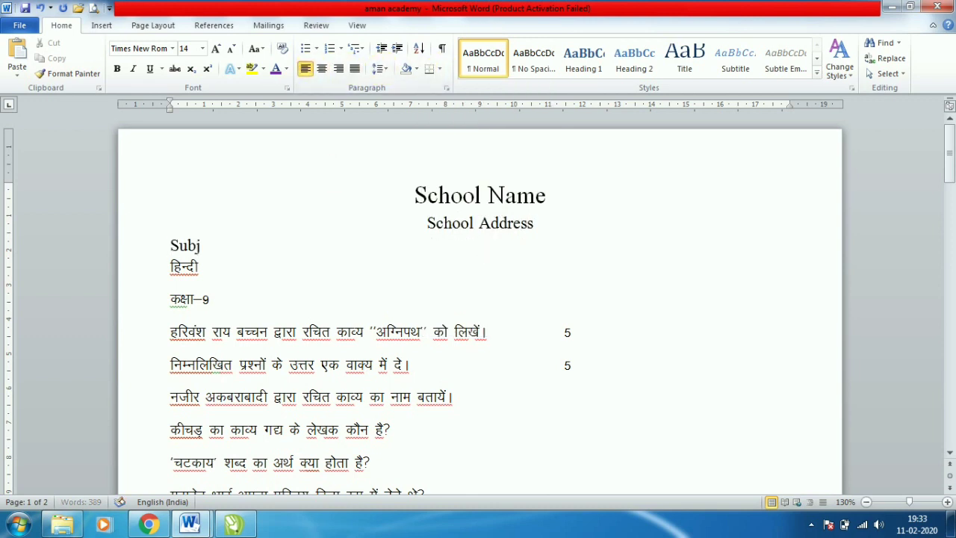
type("ect : Hindi")
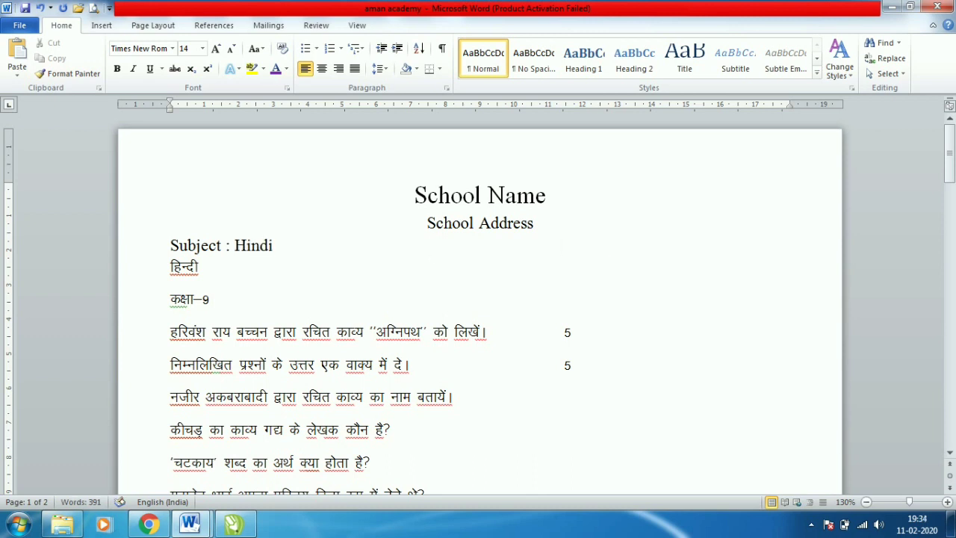
type("Full Marks: 100")
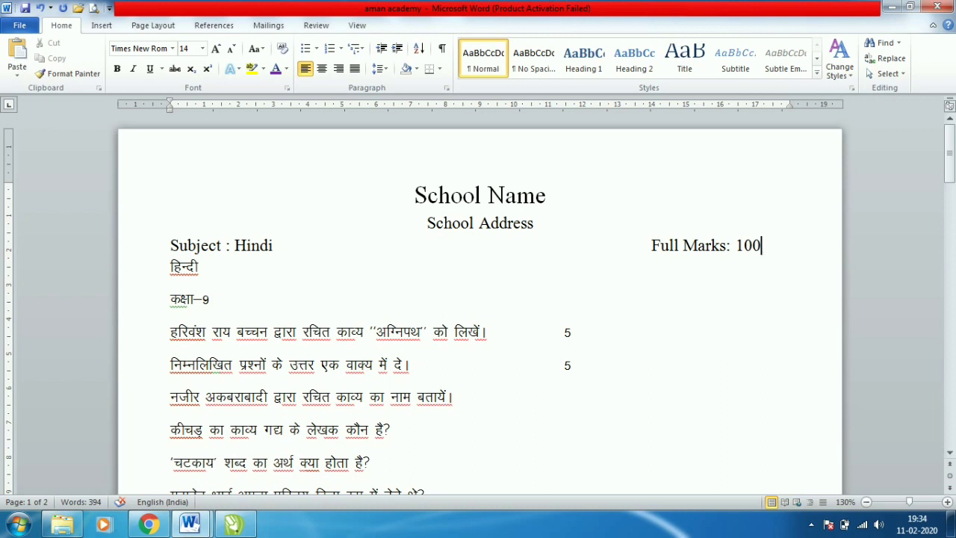
key("Return")
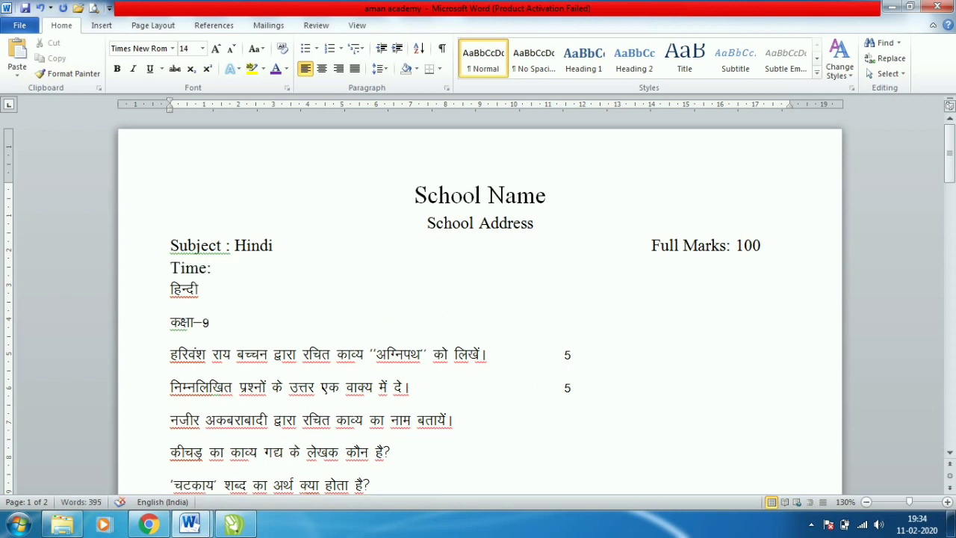
type("2H")
type("Date: ")
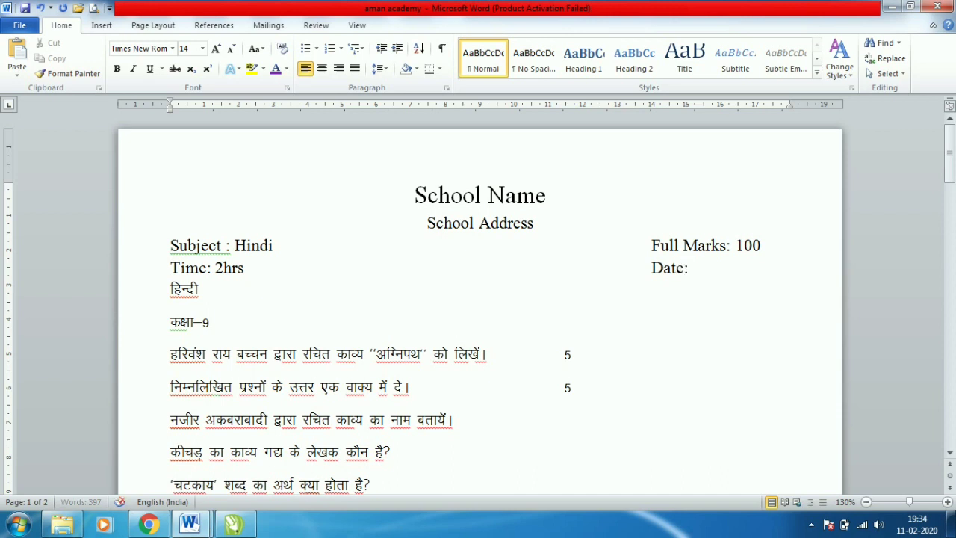
type("0")
type("0/00/0000")
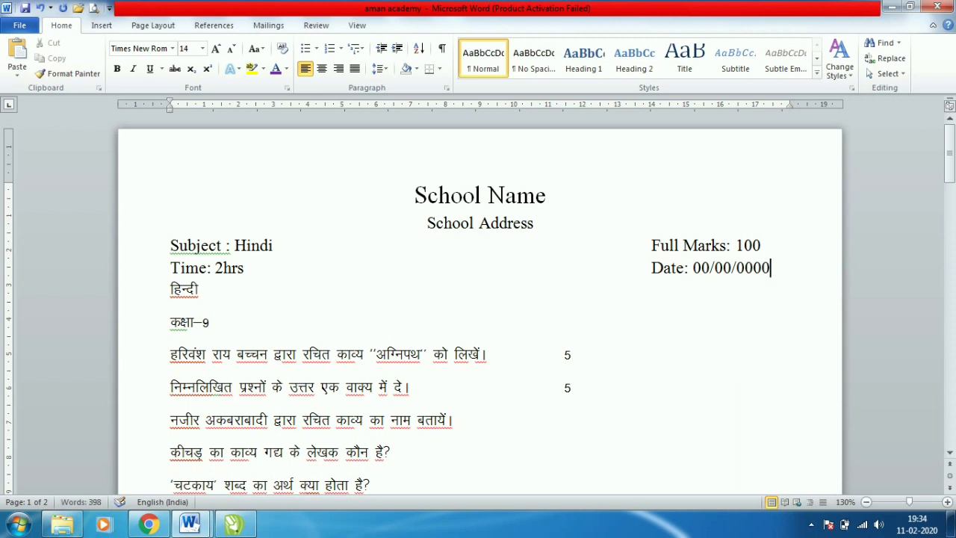
left_click(226, 268)
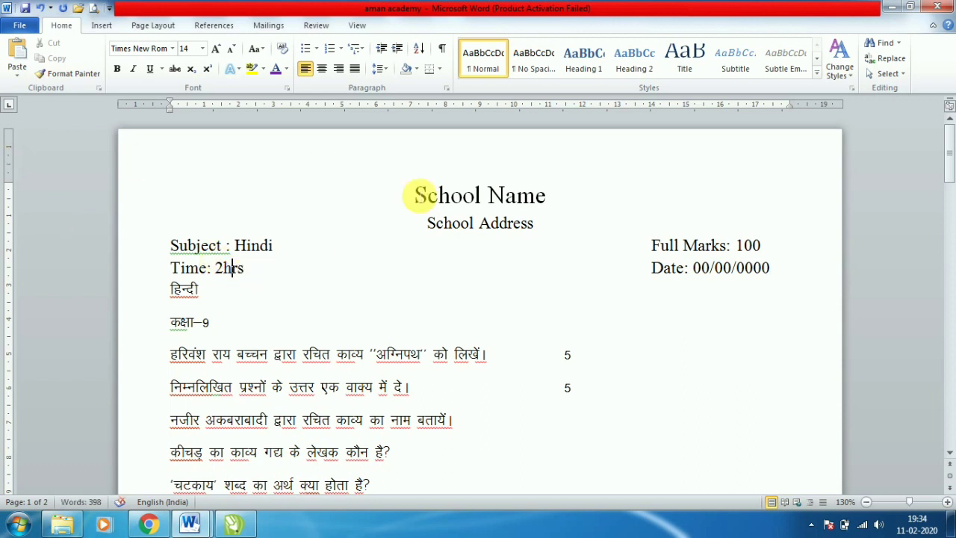
Step: Add a bottom border under the Time row and delete the हिन्दी and कक्षा–9 lines
left_click(431, 69)
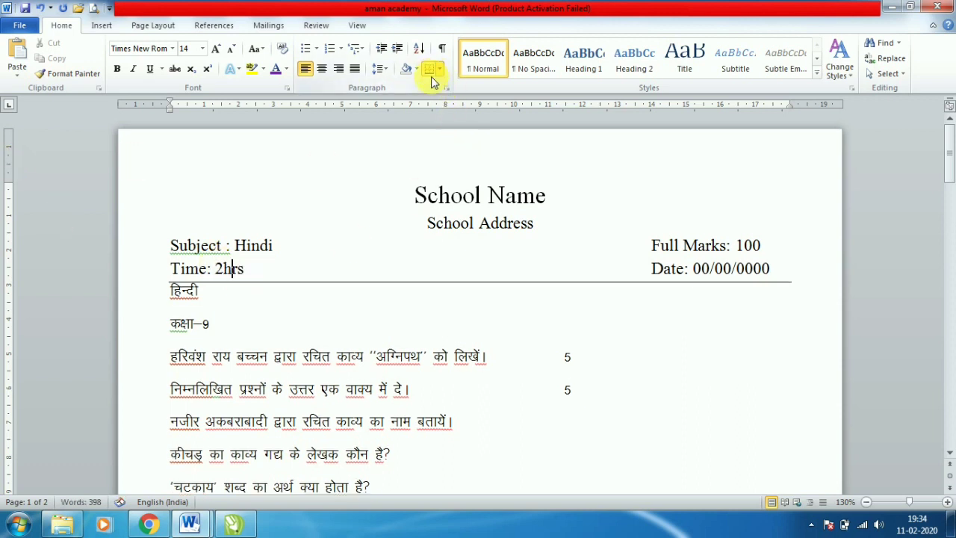
double_click(183, 291)
key("BackSpace")
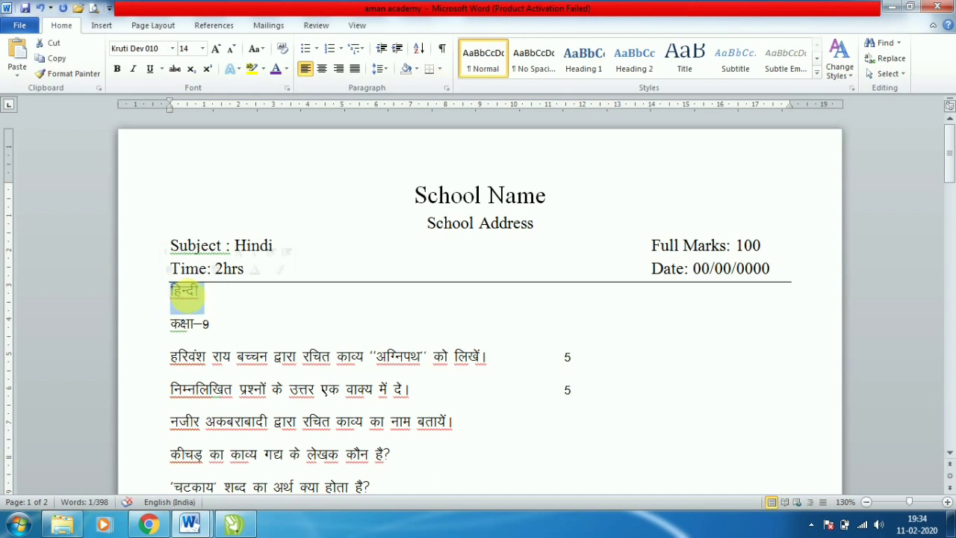
key("BackSpace")
left_click_drag(170, 291, 263, 308)
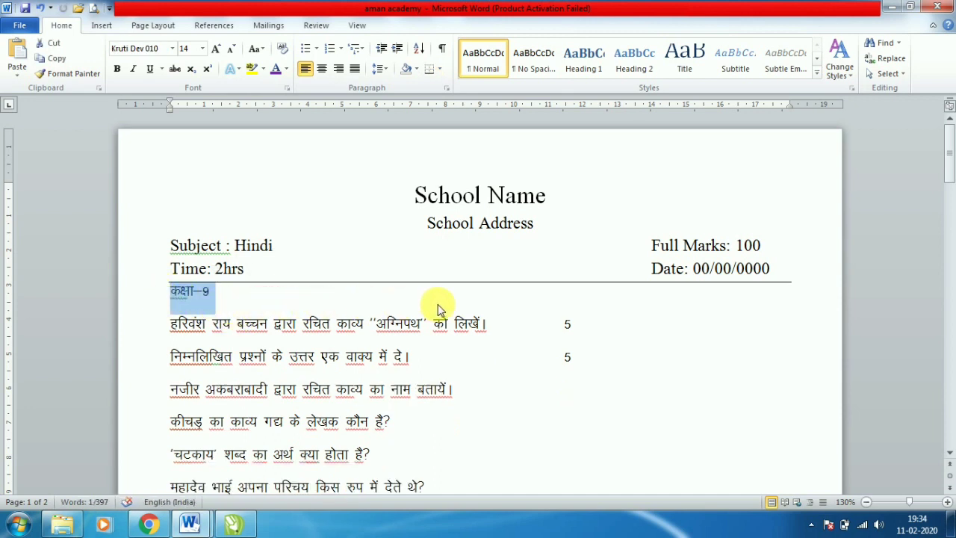
key("Delete")
Step: Insert 'Class : 9th' between Time and Date and add a blank line before the questions
left_click(259, 268)
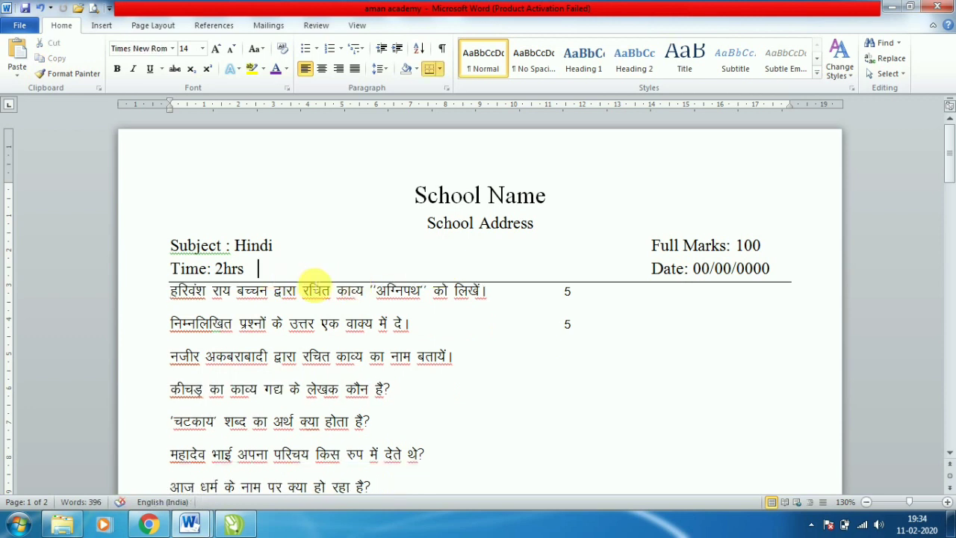
left_click(432, 269)
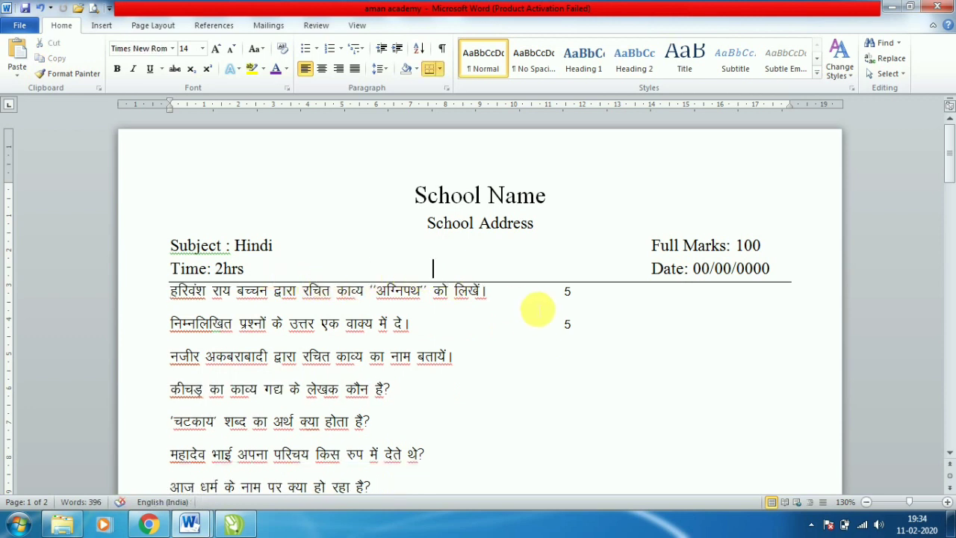
type("Clas")
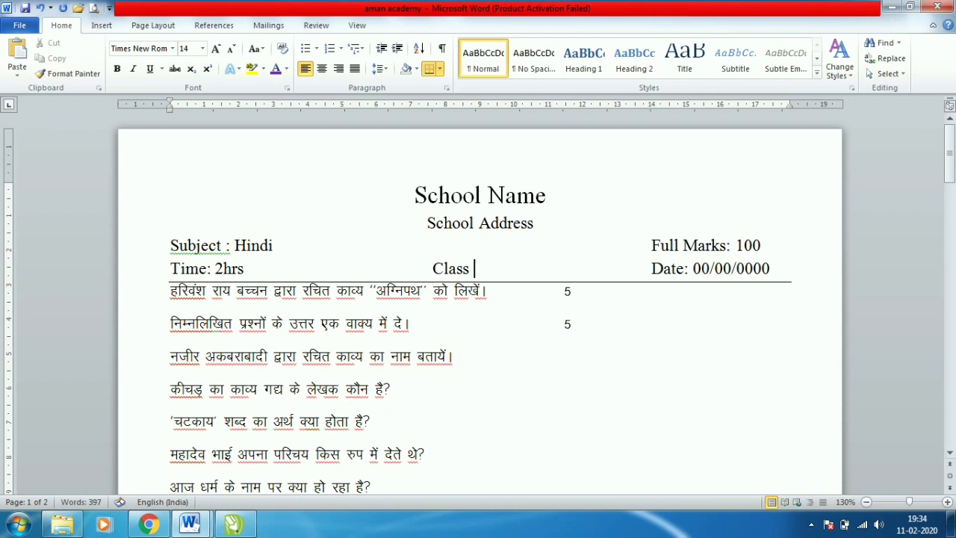
type(": 09")
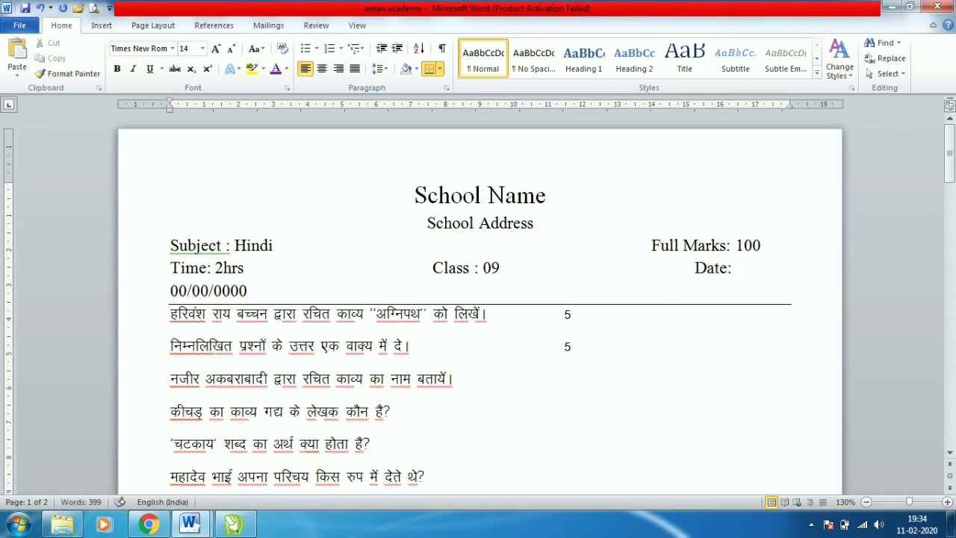
key("BackSpace")
key("BackSpace")
type("9")
key("Delete")
key("Delete")
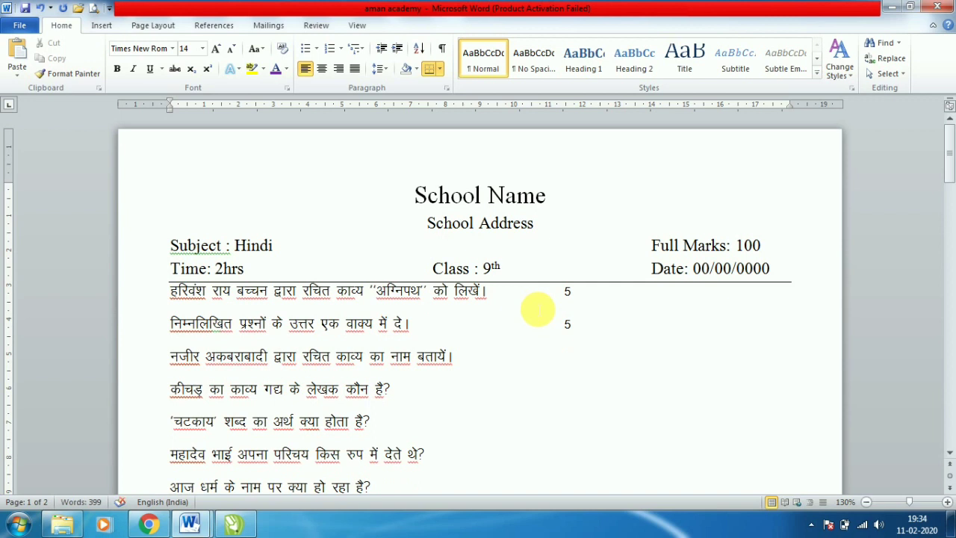
left_click(171, 291)
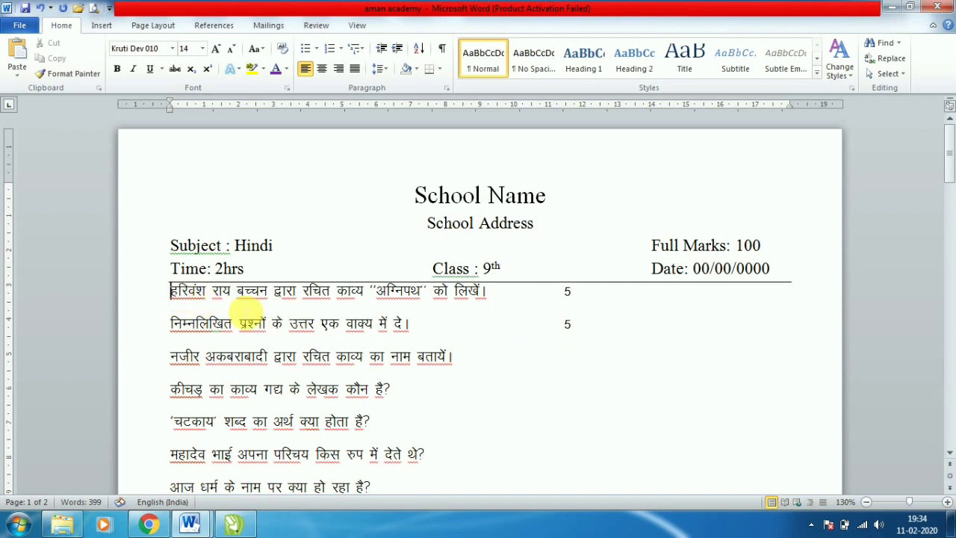
key("Return")
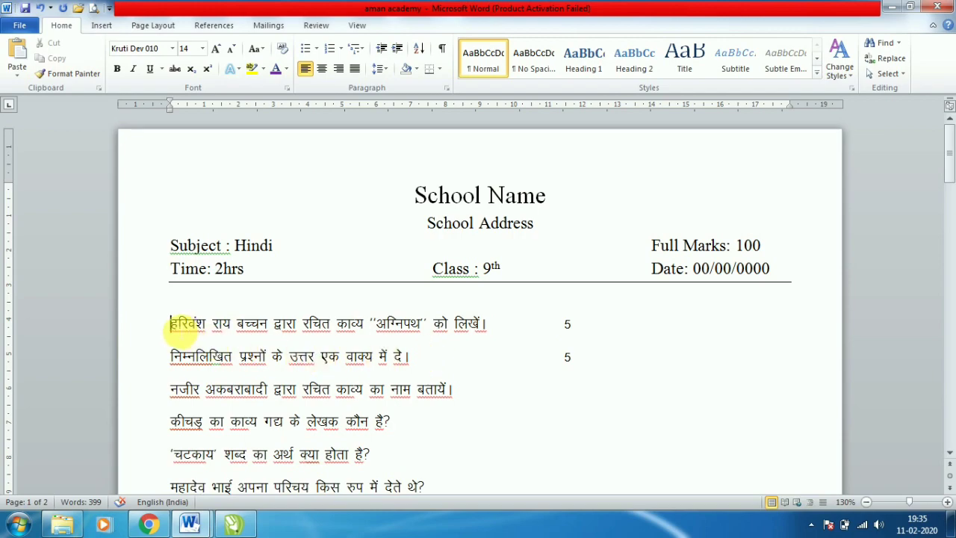
Step: Number all the questions in the 1) style and shift the list to the left margin
left_click(171, 328)
mouse_move(170, 328)
left_mouse_down()
mouse_move(289, 532)
mouse_move(429, 280)
left_mouse_up()
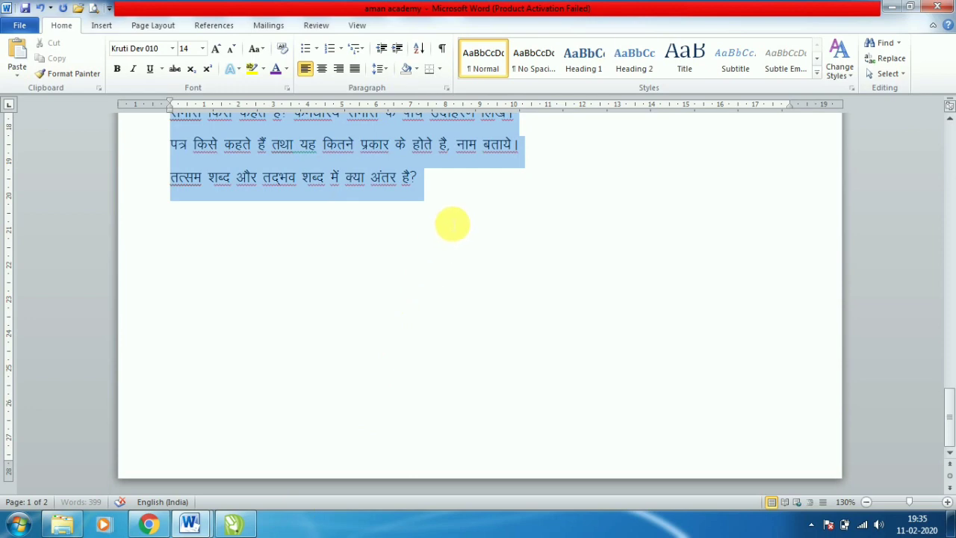
left_click(341, 48)
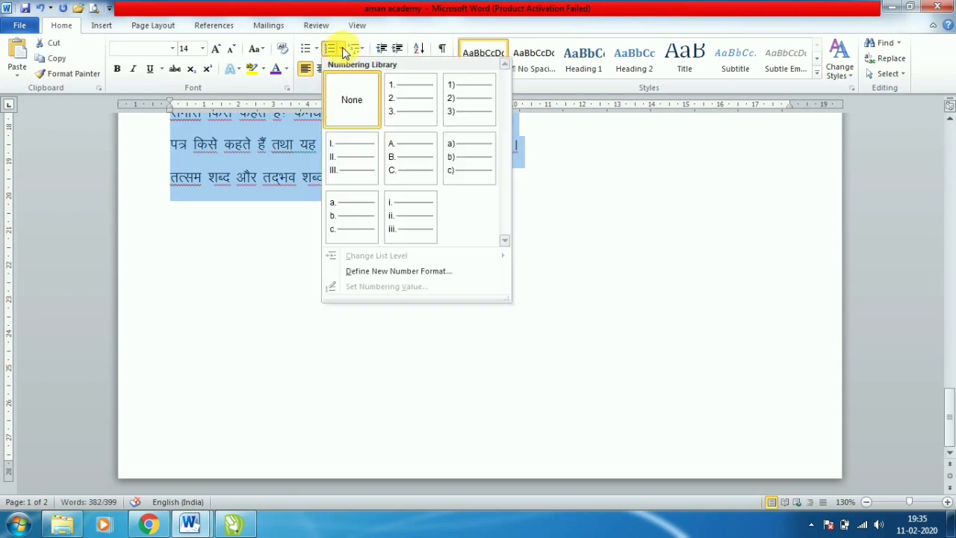
left_click(452, 103)
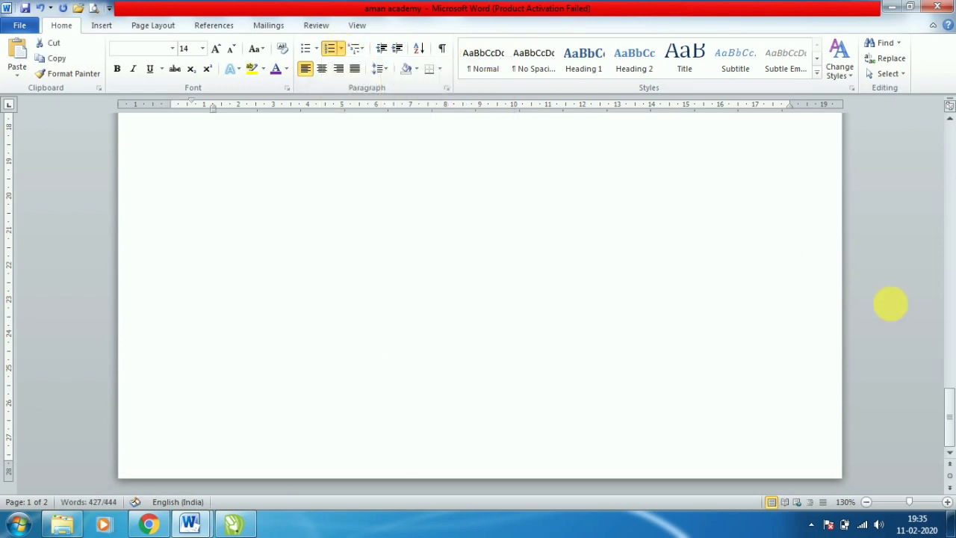
left_click_drag(949, 409, 953, 145)
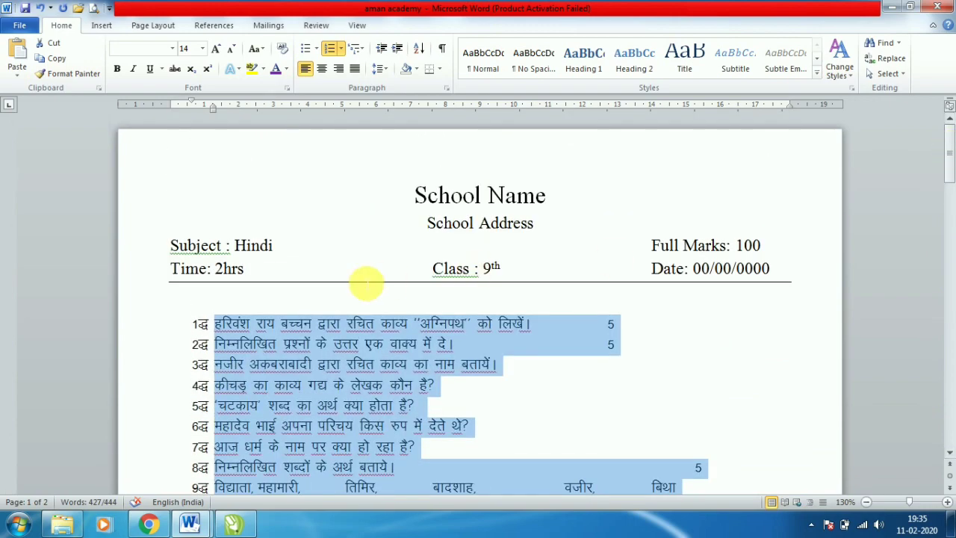
left_click(200, 324)
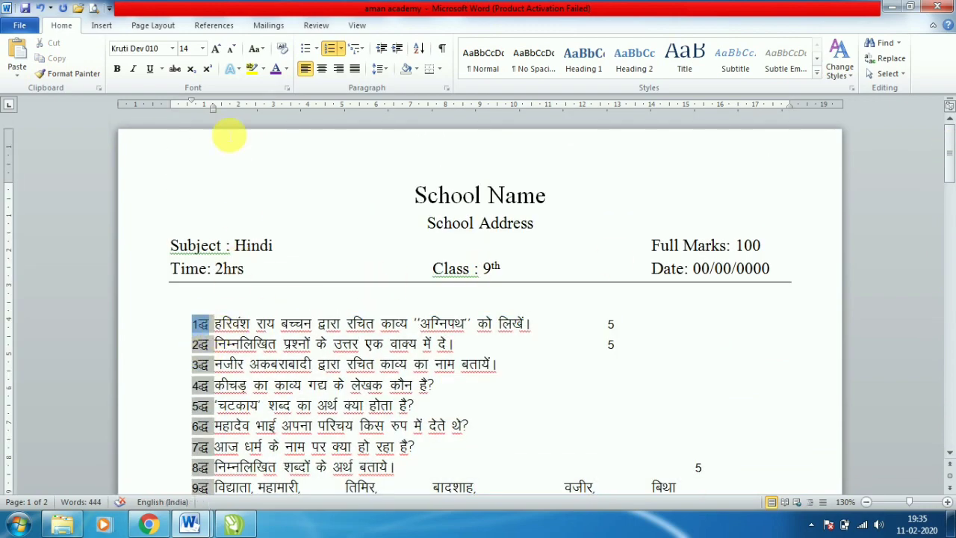
left_click(217, 344)
mouse_move(214, 323)
left_mouse_down()
mouse_move(418, 441)
mouse_move(551, 399)
left_mouse_up()
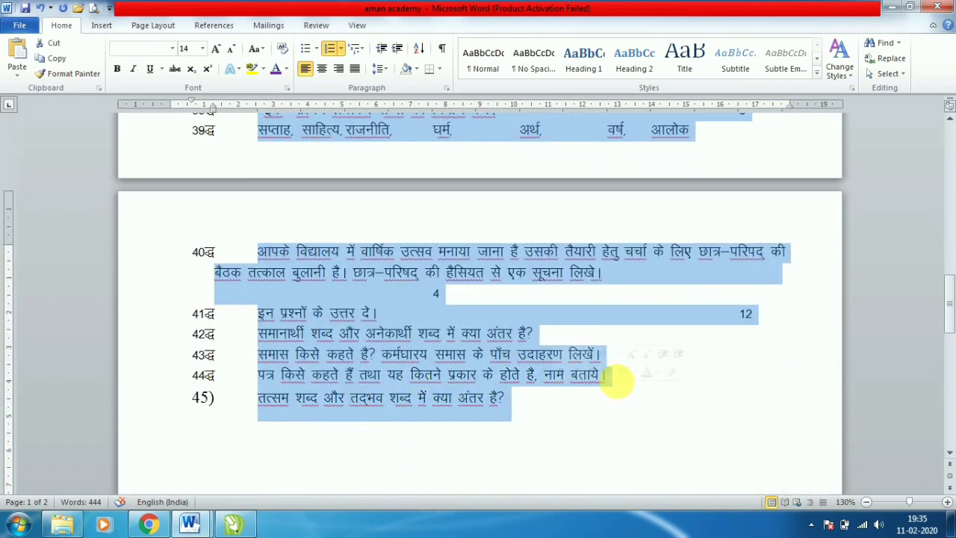
left_click_drag(948, 306, 943, 160)
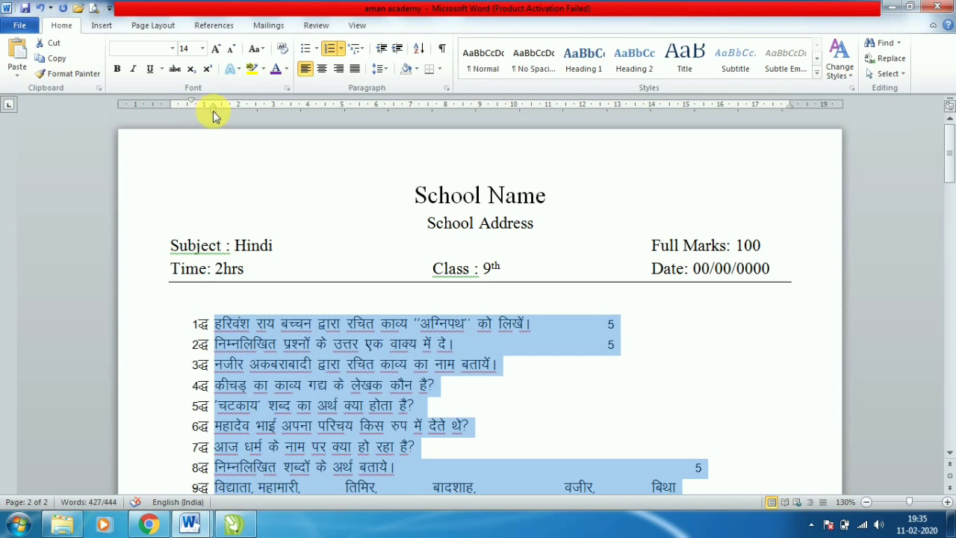
left_click_drag(213, 113, 188, 116)
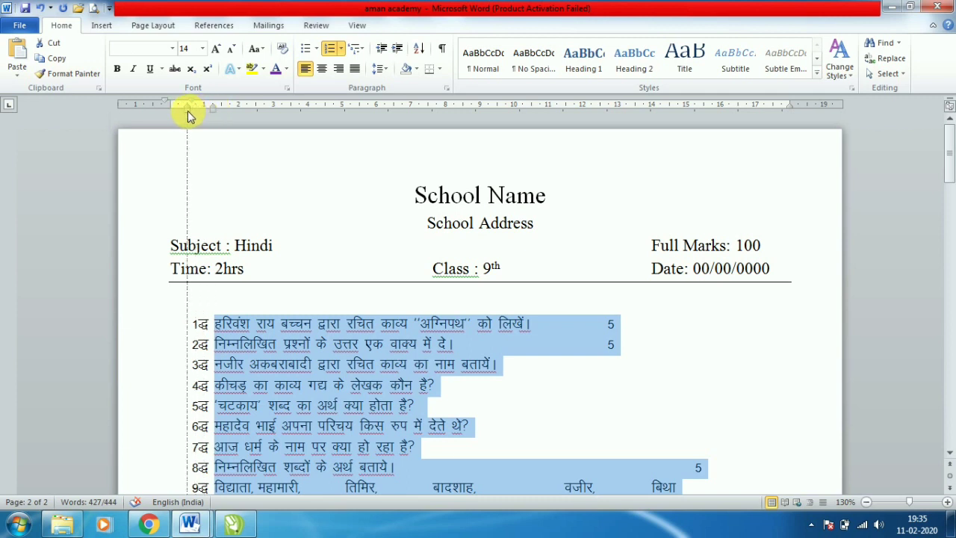
mouse_move(191, 116)
left_mouse_down()
mouse_move(171, 103)
mouse_move(204, 108)
left_mouse_up()
Step: Set the question numbers to Times New Roman, size 12
left_click(183, 333)
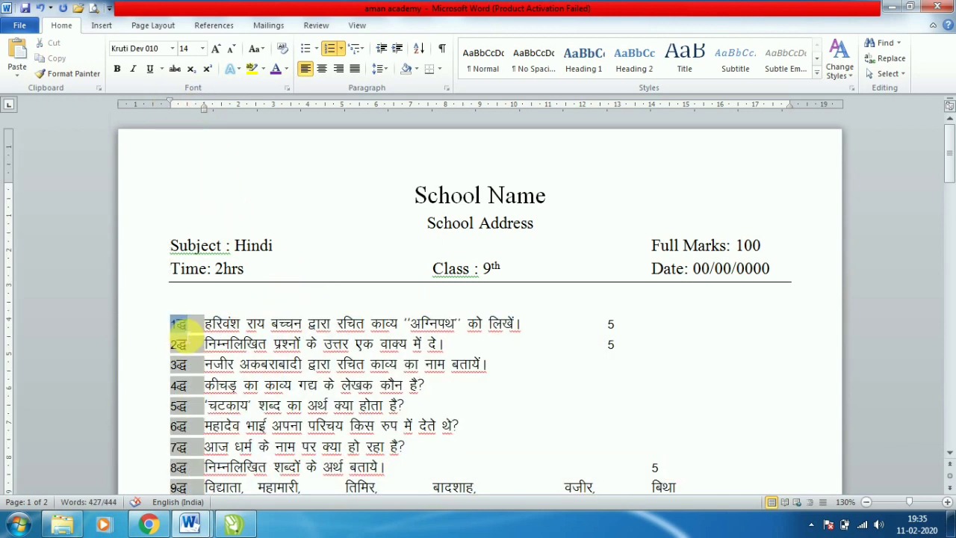
left_click(172, 47)
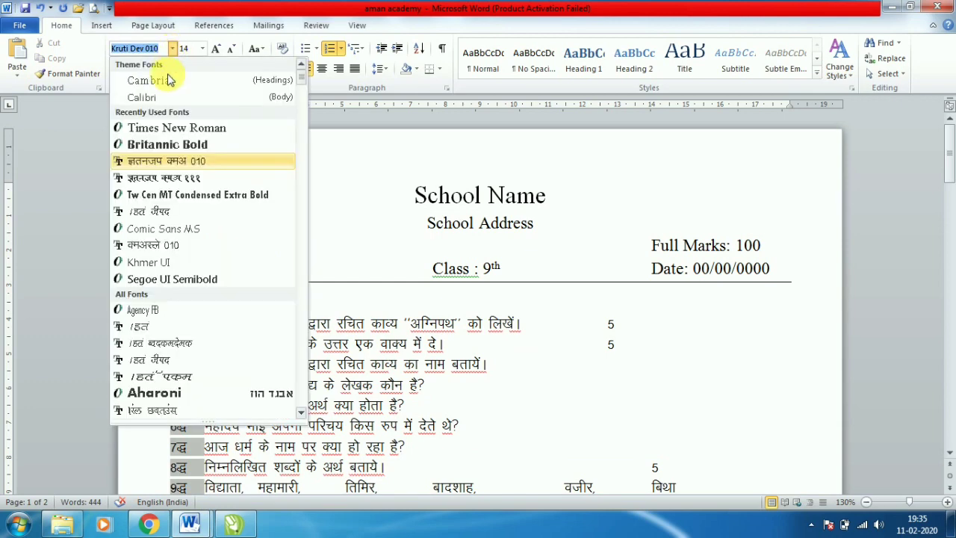
left_click(171, 129)
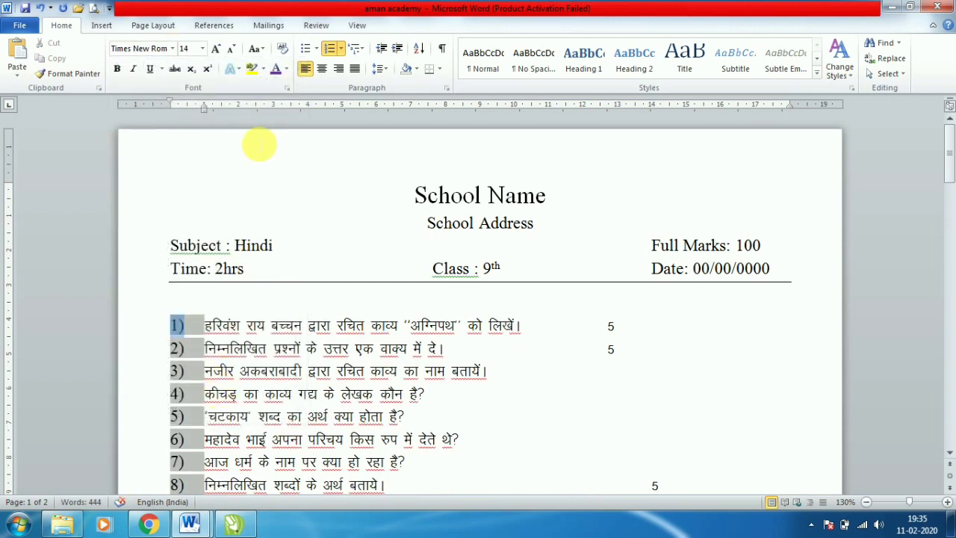
left_click(236, 51)
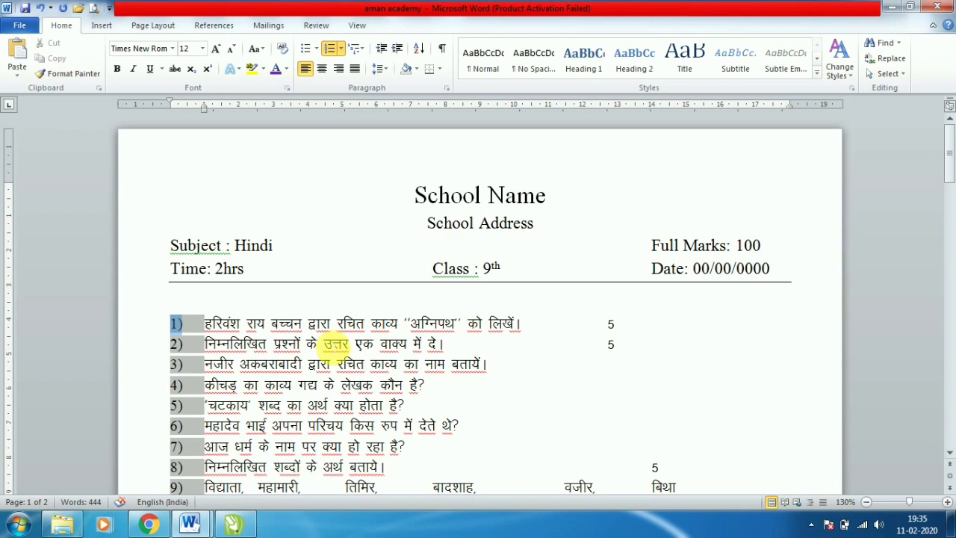
Step: Tab the 5-mark values of questions 1 and 2 out to the right margin
left_click(365, 351)
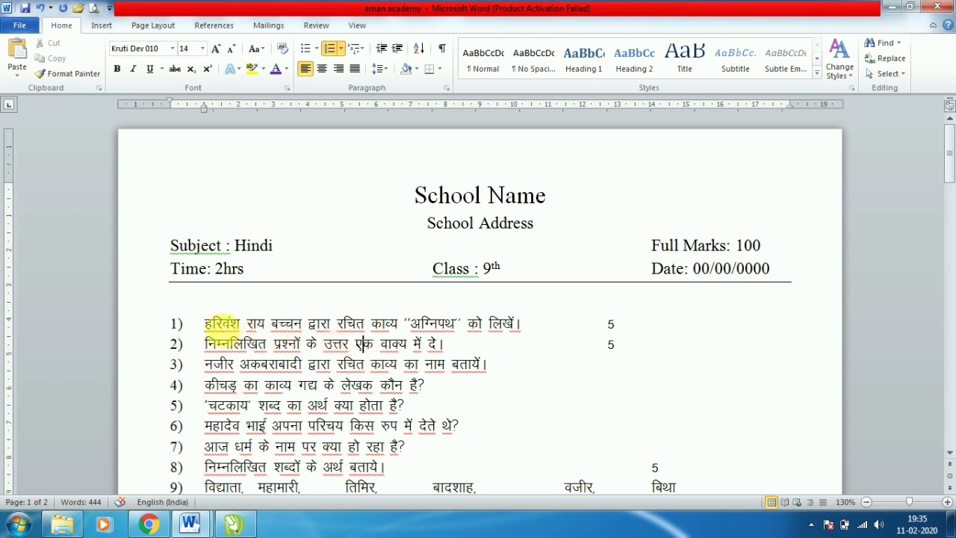
left_click(609, 325)
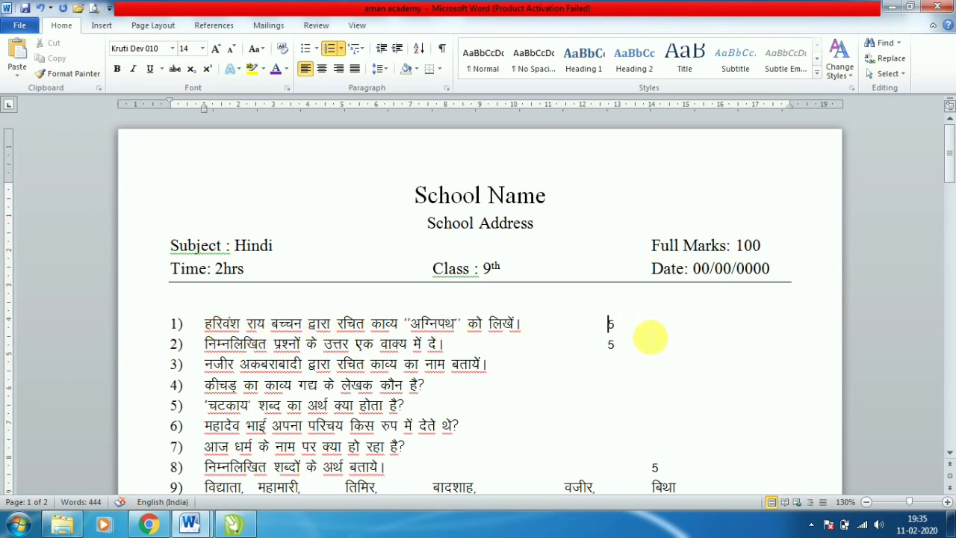
key("Tab")
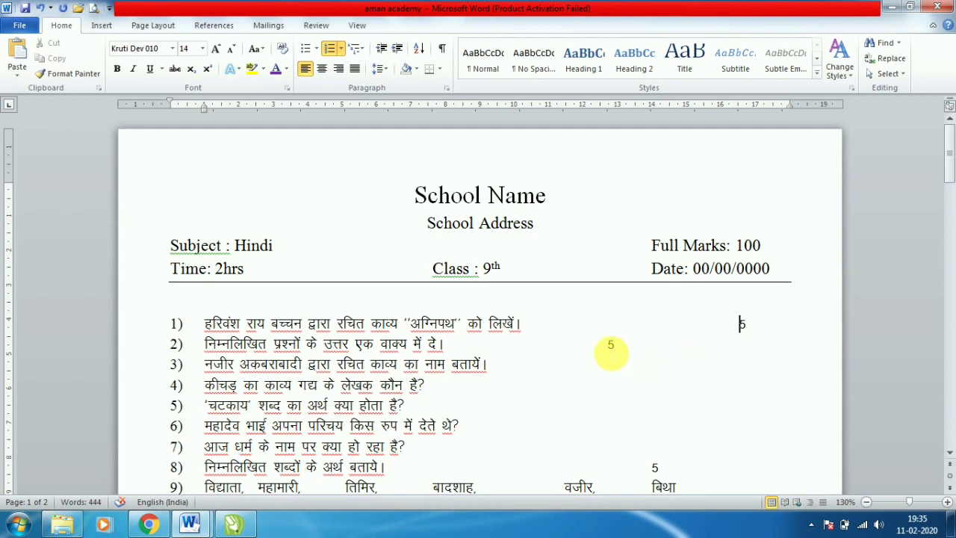
left_click(609, 345)
key("Tab")
key("Tab")
key("Tab")
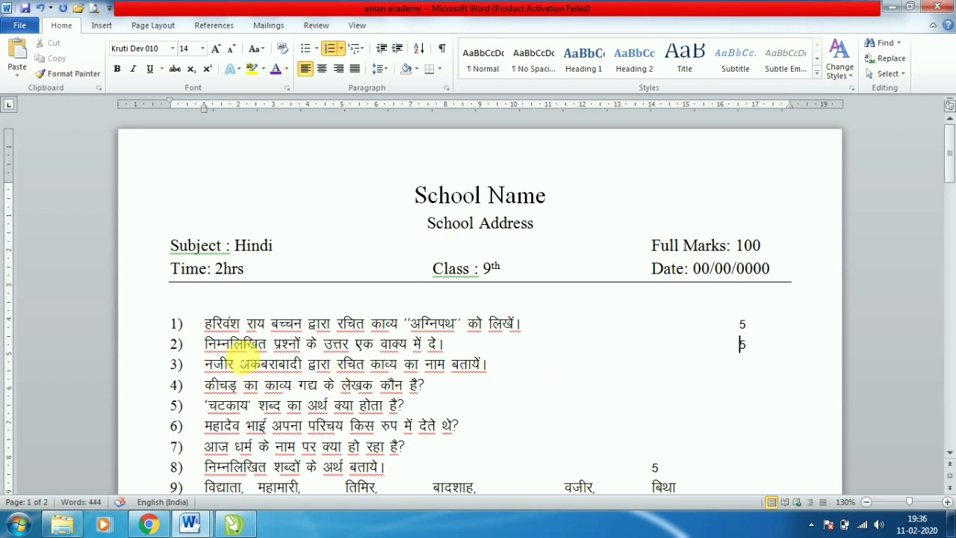
Step: Make questions 1 and 2, including their marks, bold
mouse_move(773, 325)
left_mouse_down()
mouse_move(582, 336)
mouse_move(213, 336)
left_mouse_up()
left_click(117, 68)
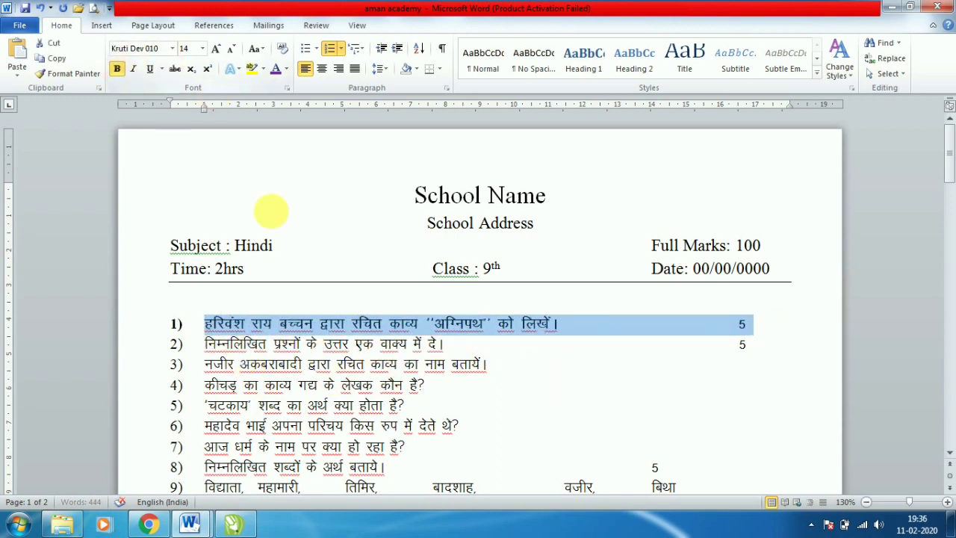
left_click_drag(754, 346, 206, 345)
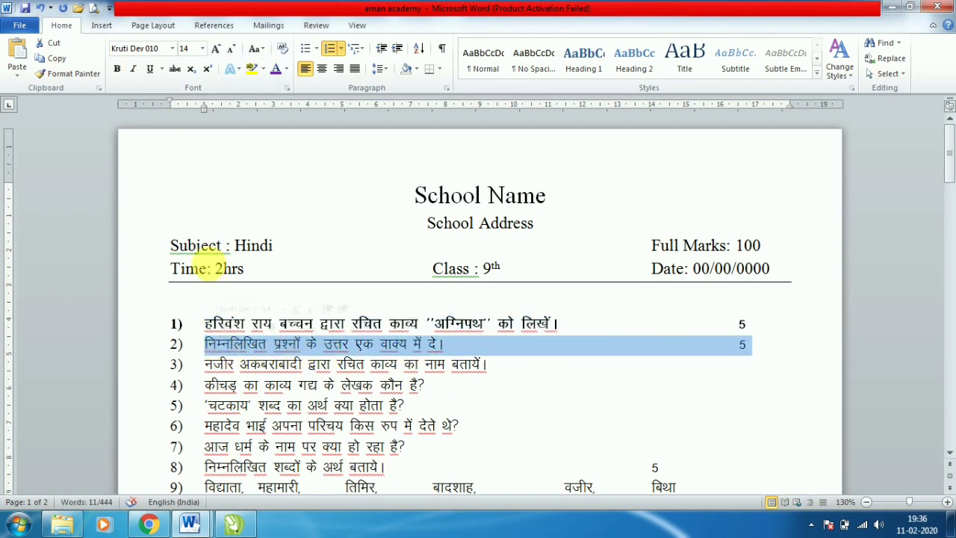
left_click(118, 69)
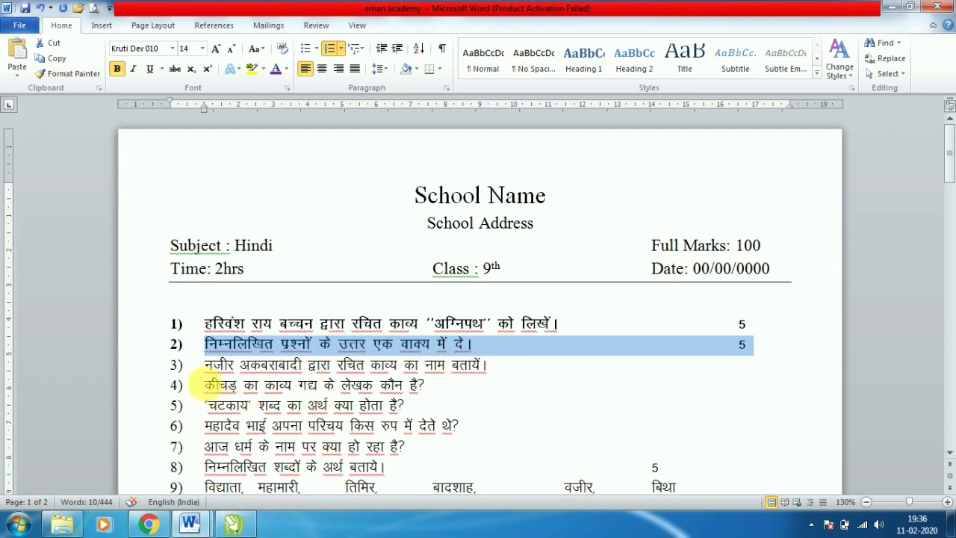
Step: Demote questions 3–7 into lettered sub-questions a.–e. and adjust their indent
mouse_move(206, 366)
left_mouse_down()
mouse_move(441, 426)
mouse_move(429, 448)
left_mouse_up()
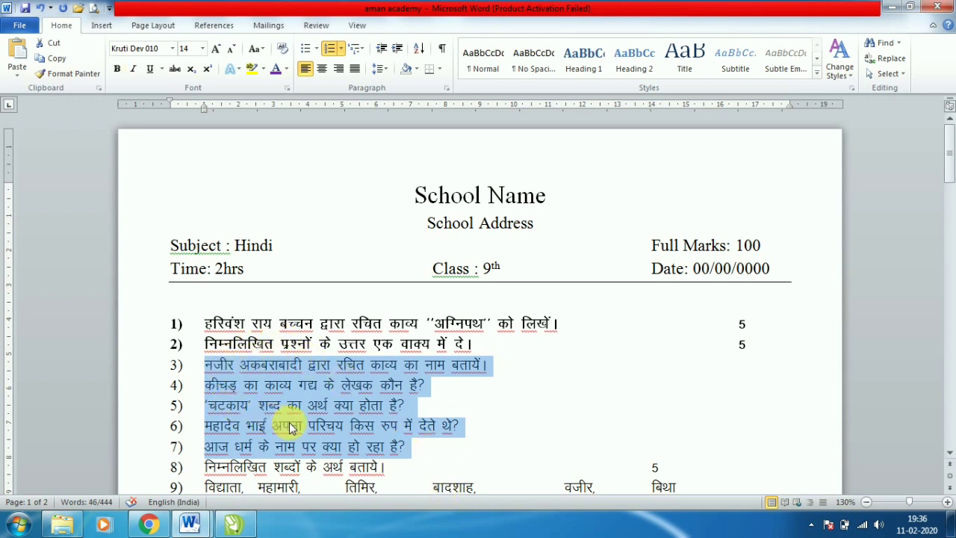
key("Tab")
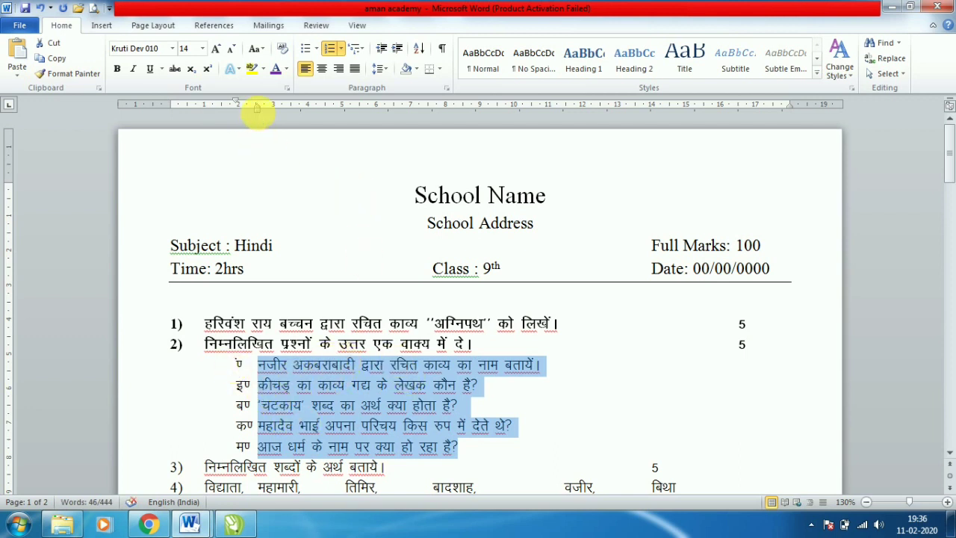
left_click_drag(258, 112, 238, 112)
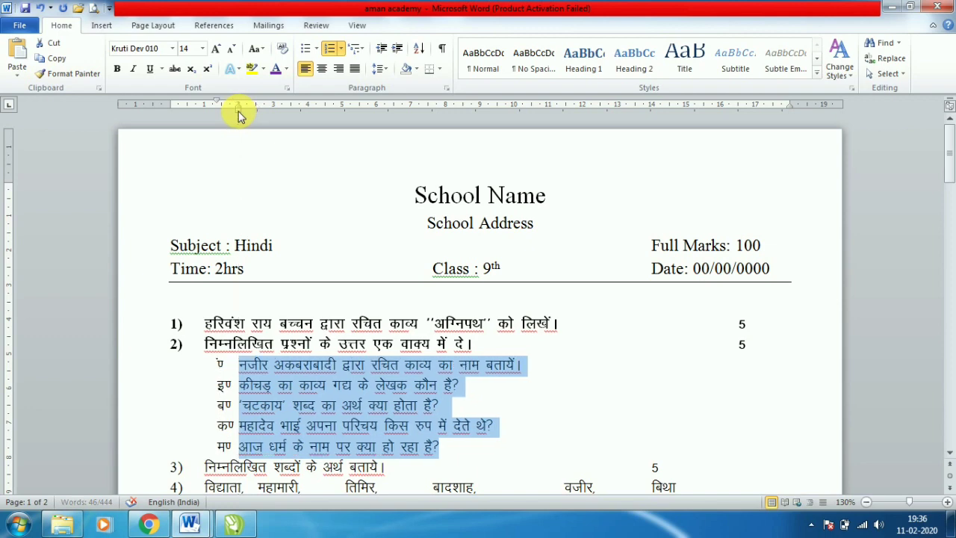
Step: Set the sub-question letters a.–e. to Times New Roman
left_click(222, 366)
left_click(173, 48)
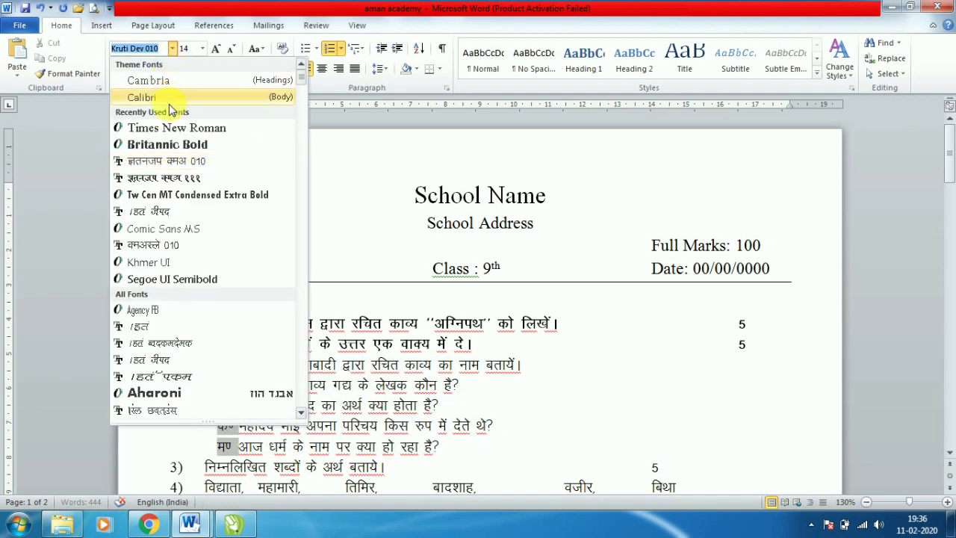
left_click(198, 128)
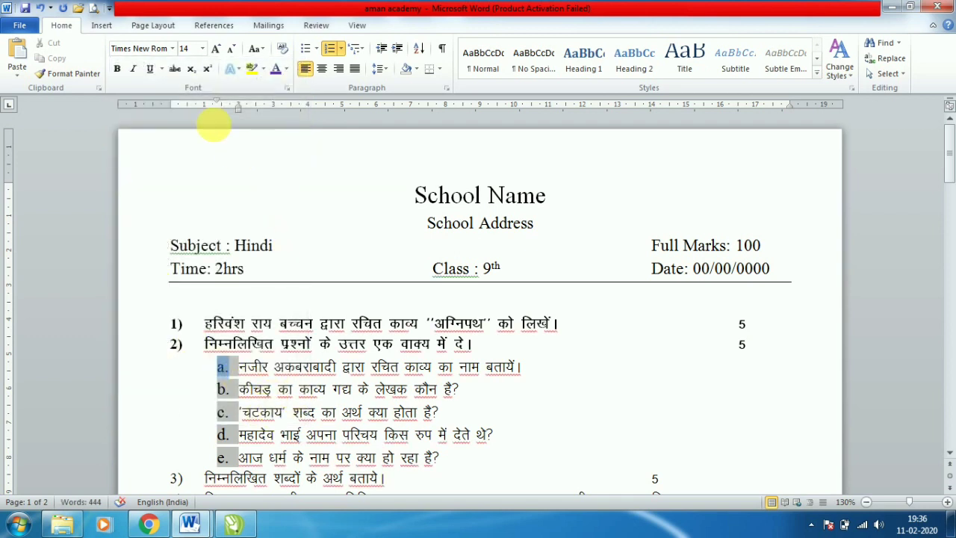
left_click(344, 412)
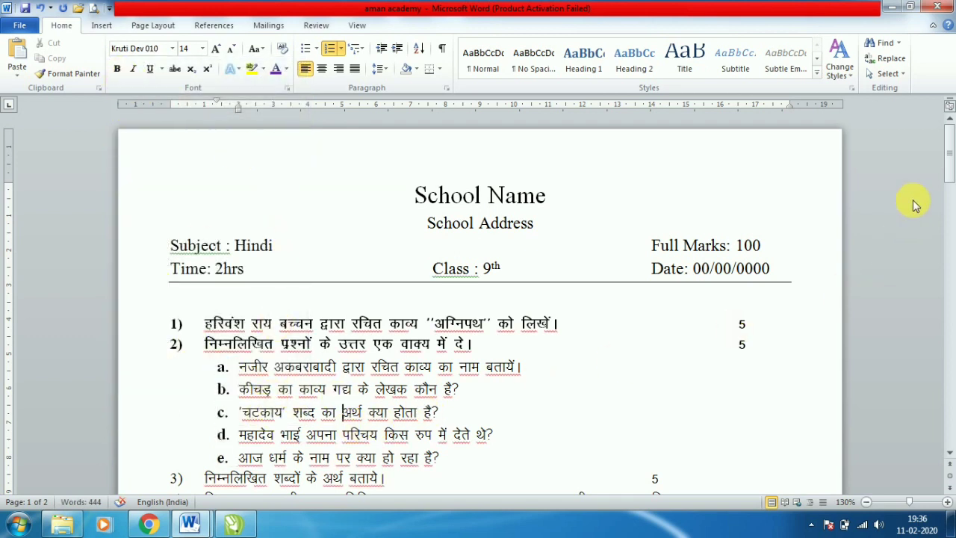
left_click_drag(949, 151, 949, 184)
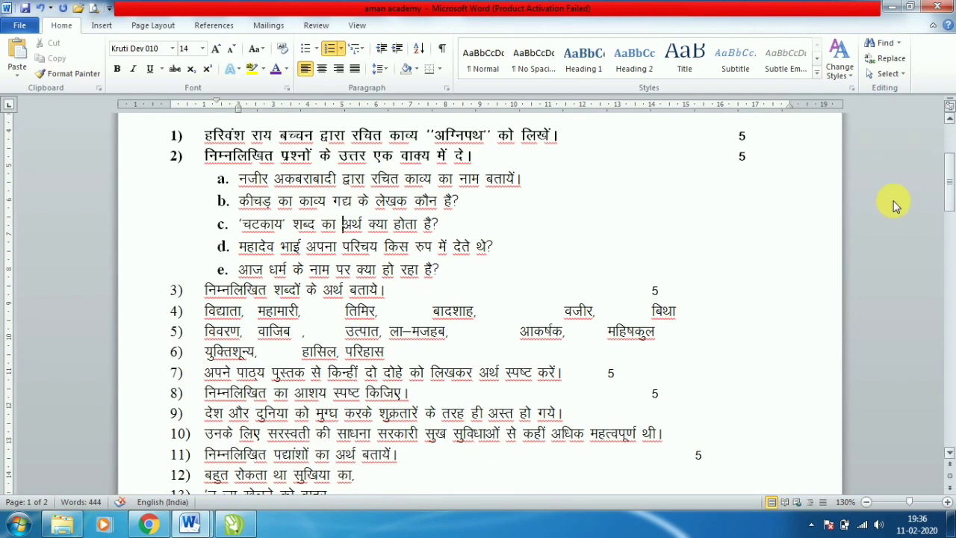
Step: Push question 3's 5 mark to the right and make question 3 bold
left_click(653, 291)
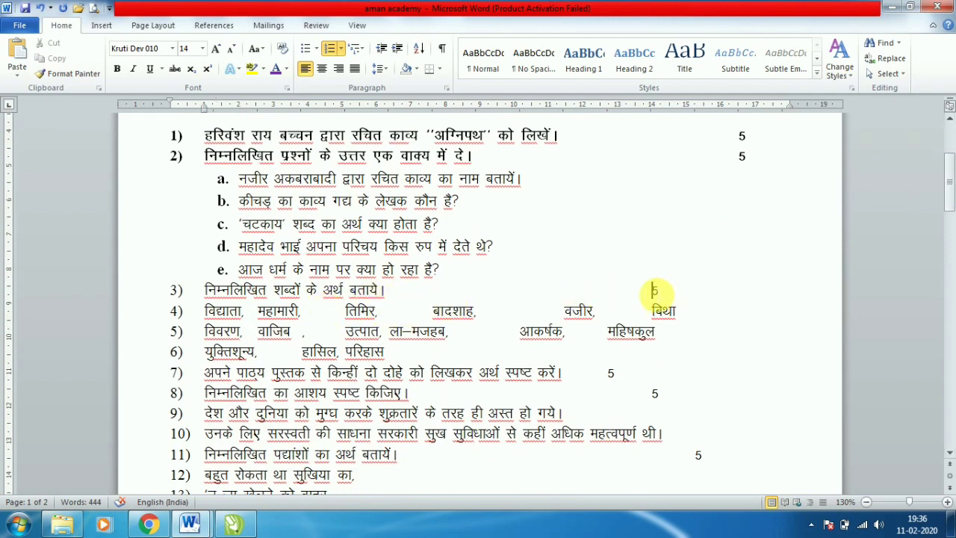
key("Tab")
left_click_drag(751, 292, 193, 288)
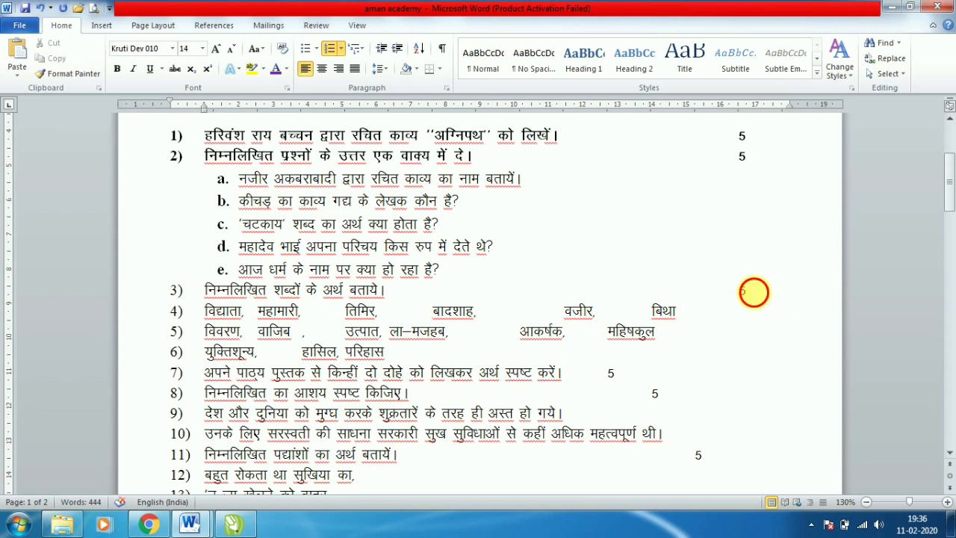
left_click(117, 68)
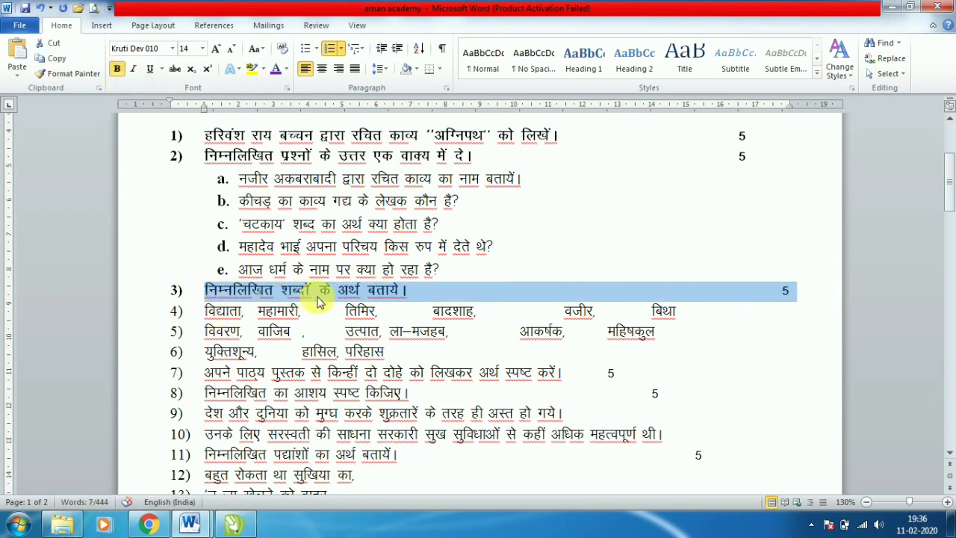
Step: Turn question 3's word lines (विद्याता, विवरण, ला–मजहब, युक्तिशून्य) into unnumbered indented rows
left_click(206, 313)
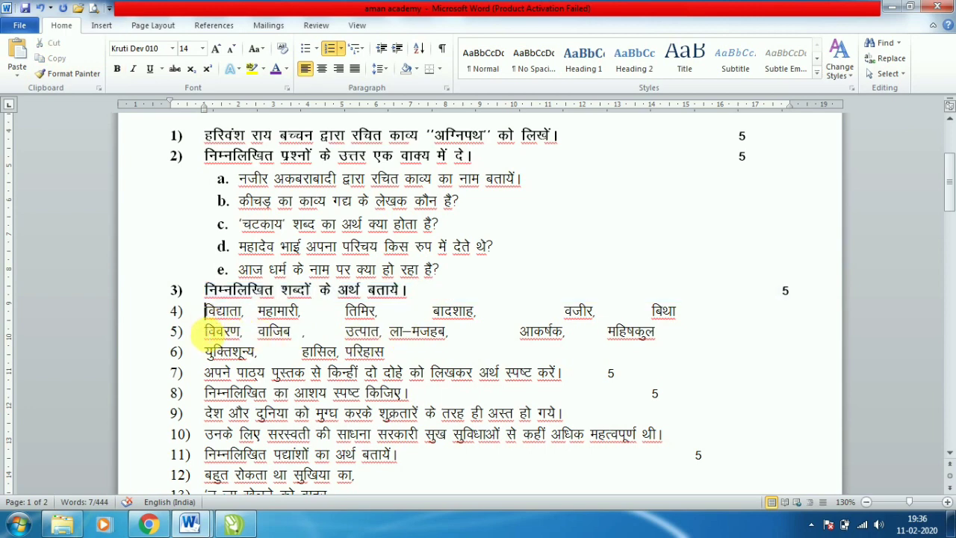
key("Tab")
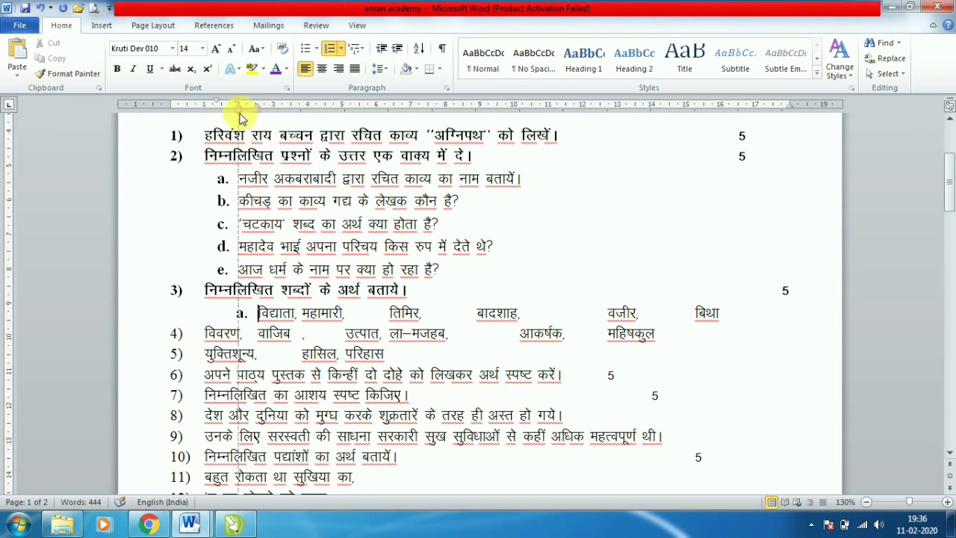
key("BackSpace")
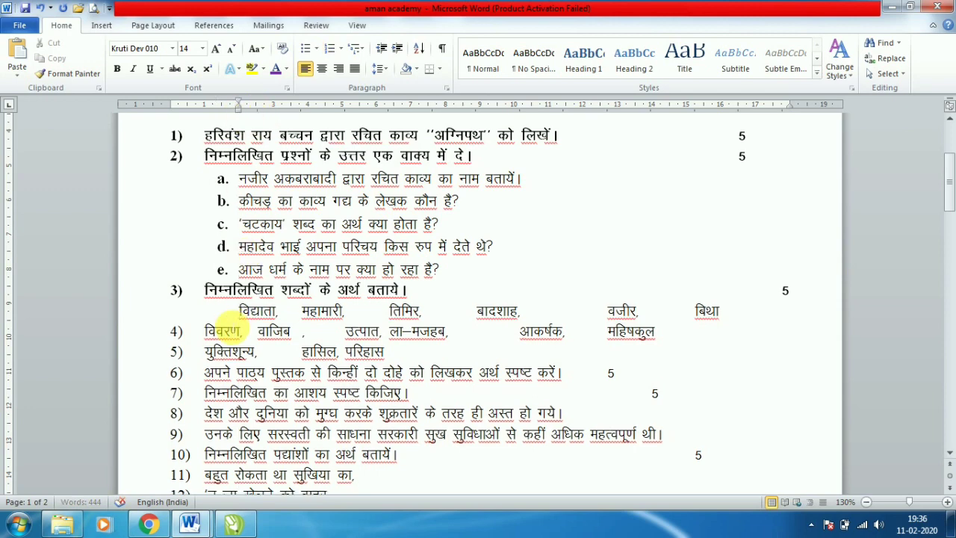
left_click(208, 331)
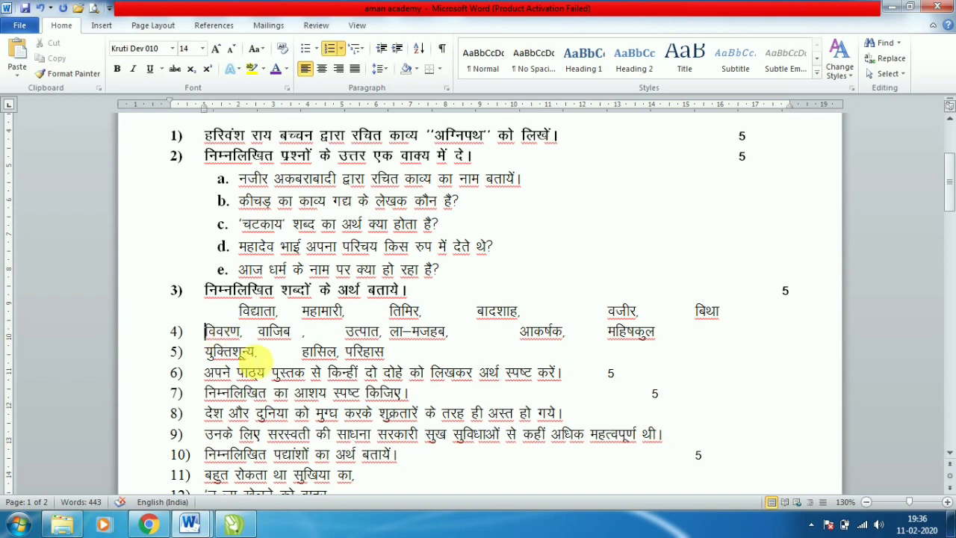
key("BackSpace")
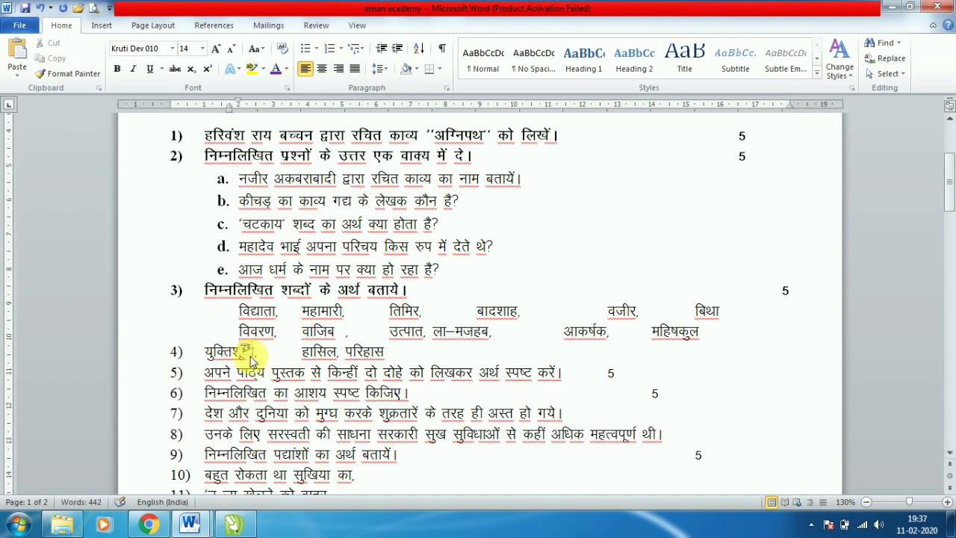
left_click(433, 331)
key("Tab")
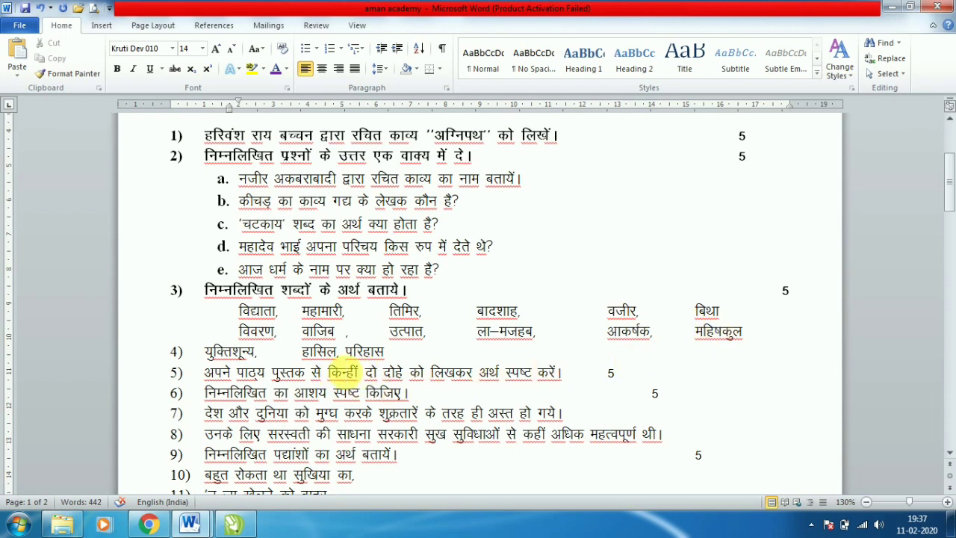
left_click(211, 354)
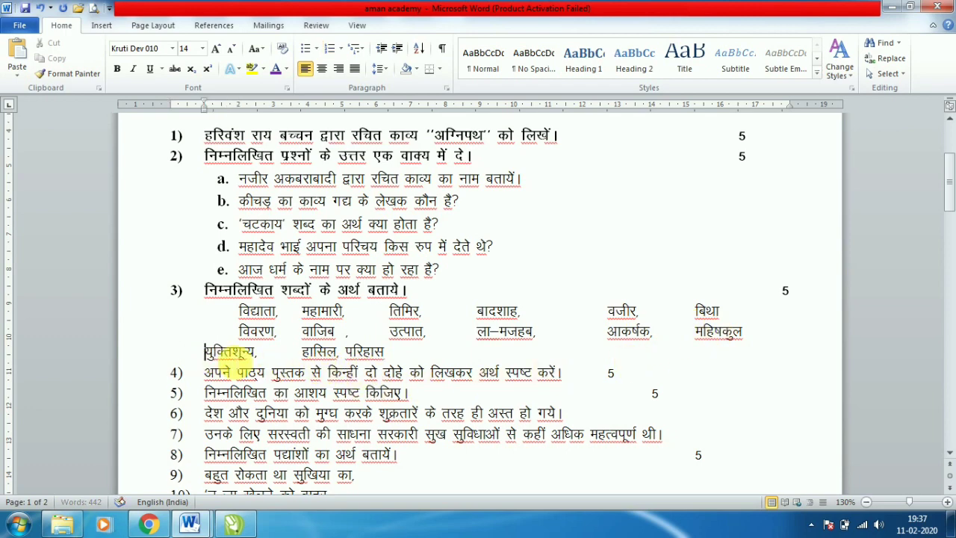
key("BackSpace")
key("Tab")
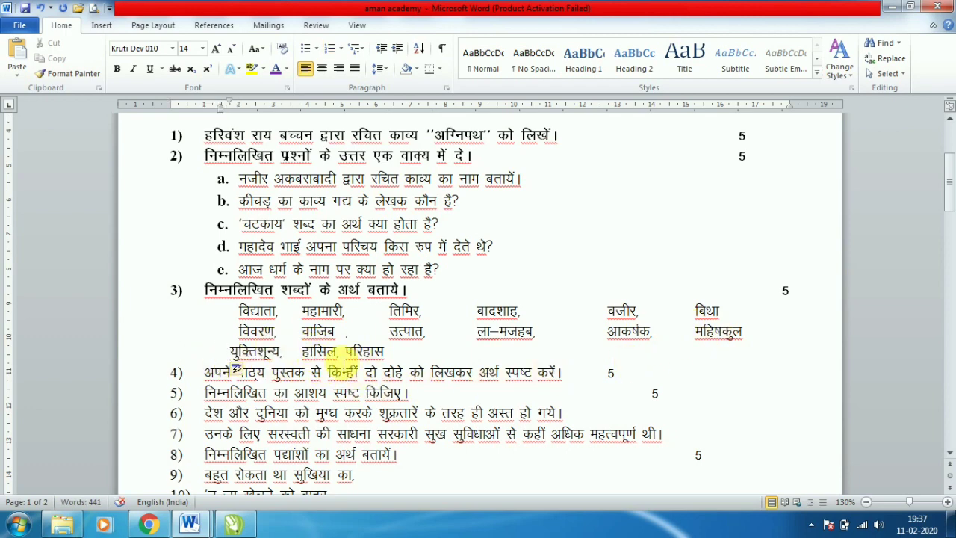
Step: Realign the 5 marks of questions 3 and 4 with the other marks at the right
left_click(608, 373)
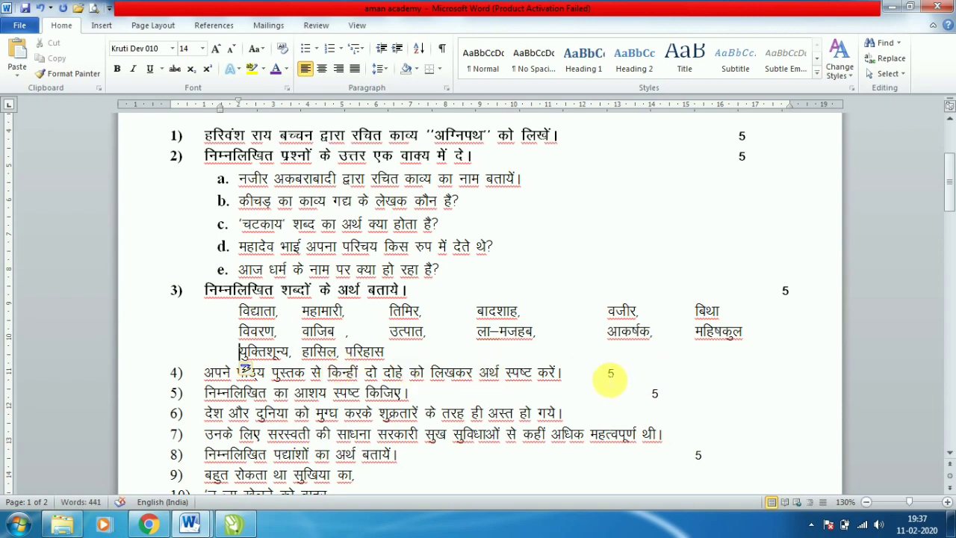
key("Tab")
key("Tab")
key("Tab")
key("Tab")
left_click(782, 291)
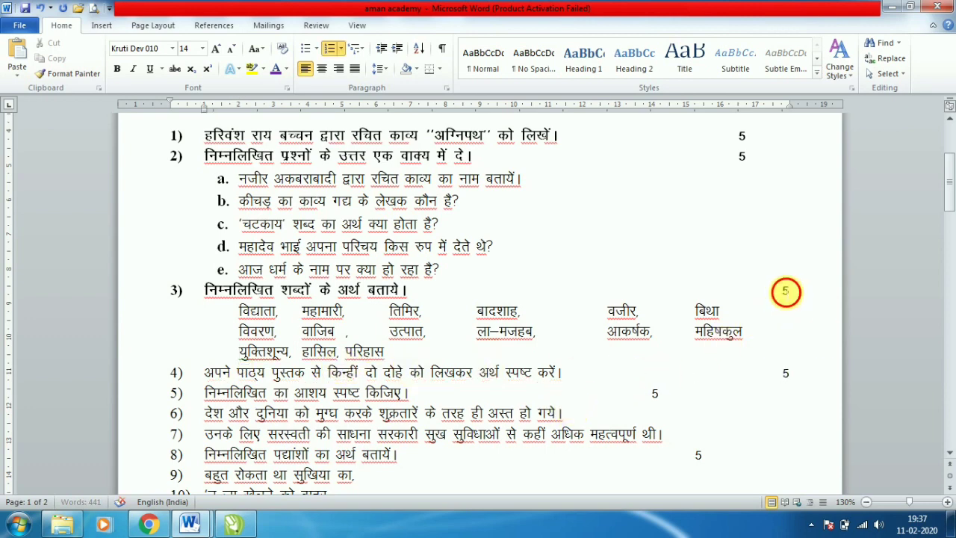
key("BackSpace")
left_click(742, 331)
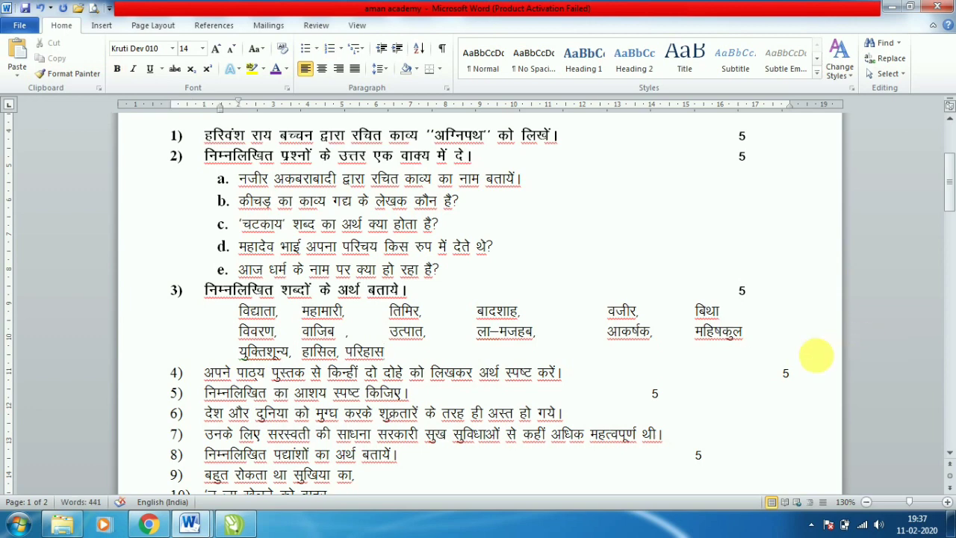
left_click(784, 374)
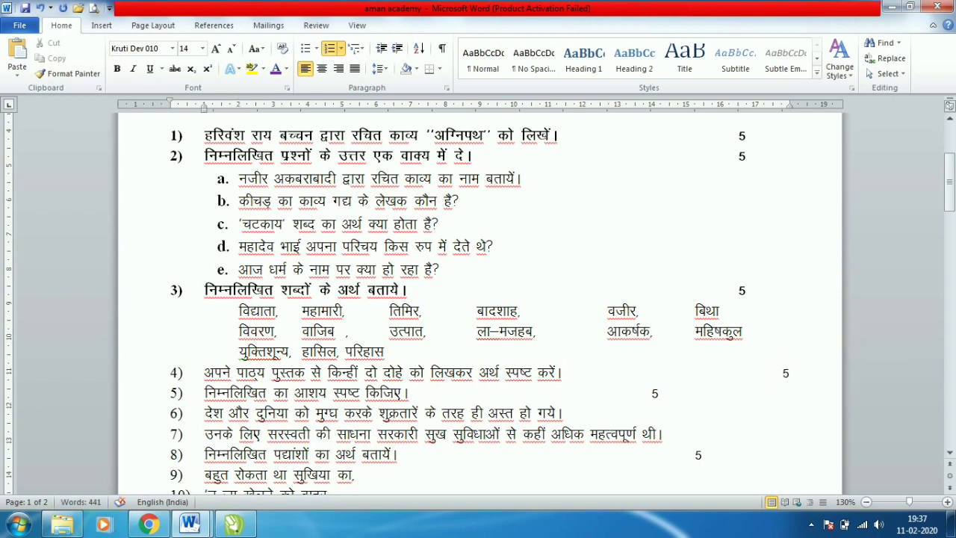
Step: Bold question 4 and pull its 5 mark into line with the others
left_click_drag(767, 375, 215, 374)
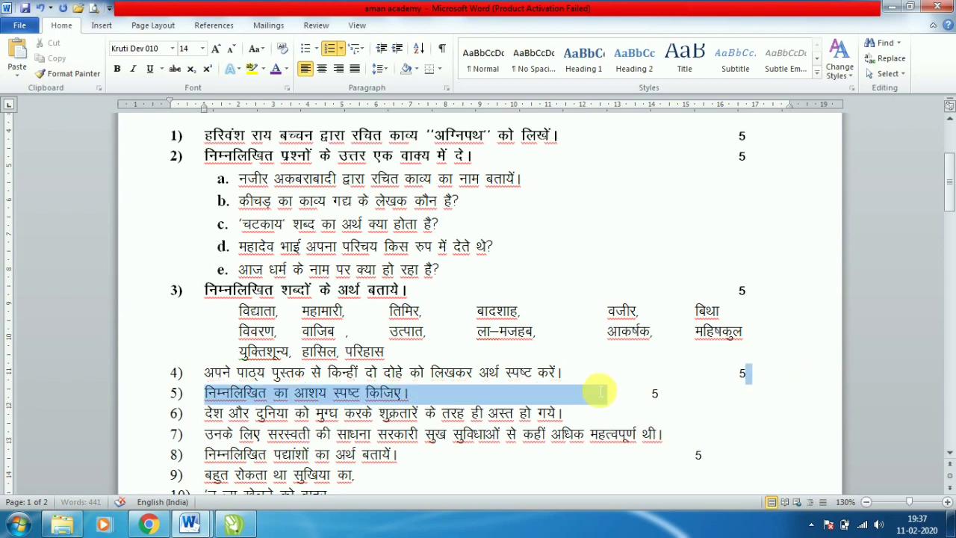
left_click(117, 68)
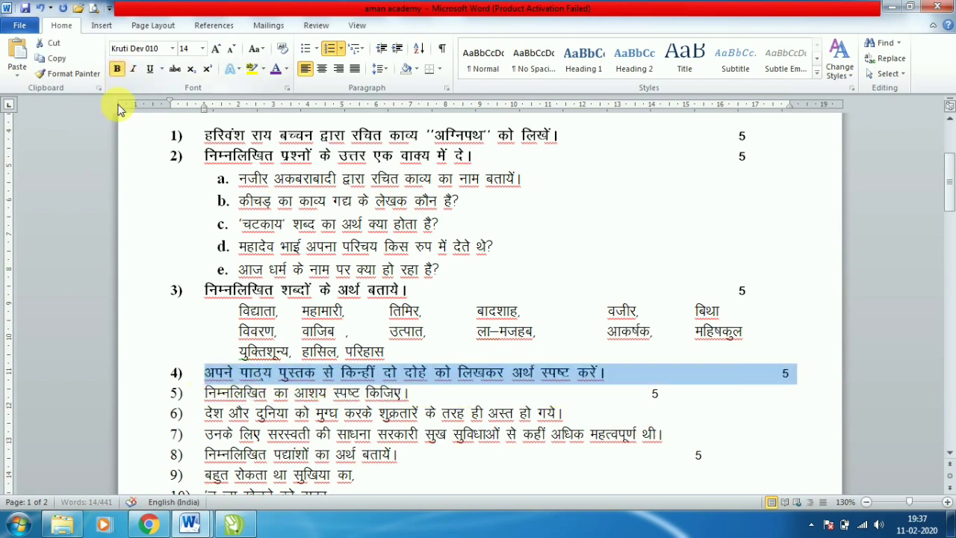
left_click(778, 378)
key("BackSpace")
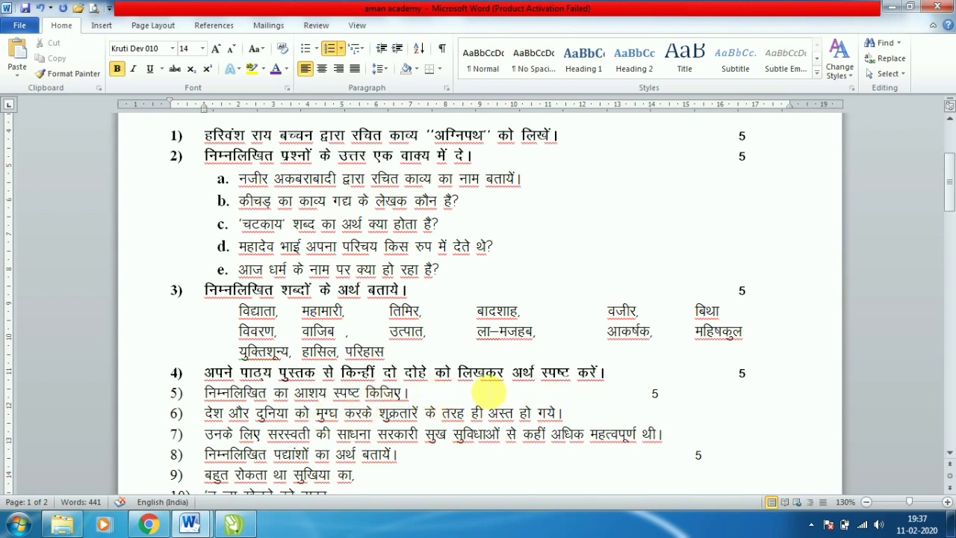
Step: Bold question 5 and demote the देश और दुनिया line to its sub-item a
left_click(652, 394)
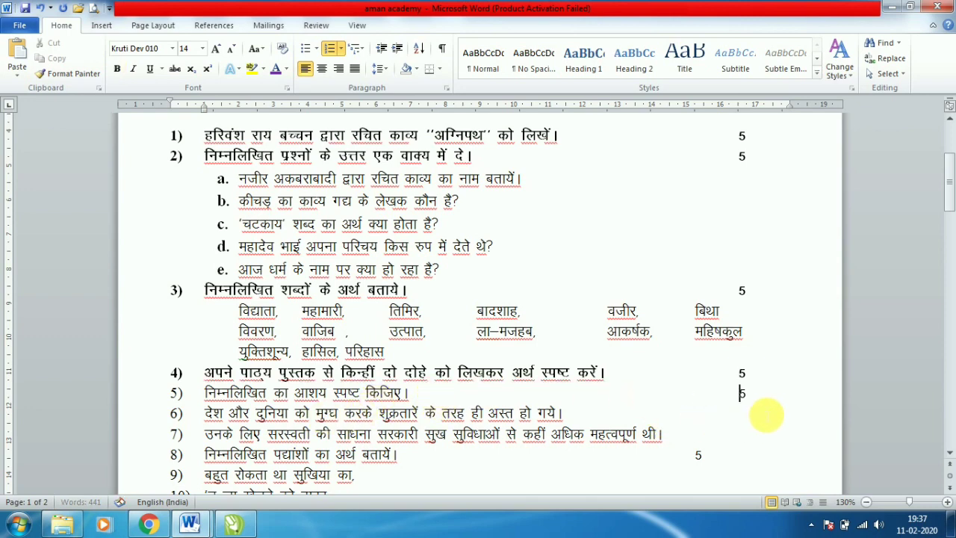
mouse_move(752, 397)
left_mouse_down()
mouse_move(238, 380)
mouse_move(202, 390)
left_mouse_up()
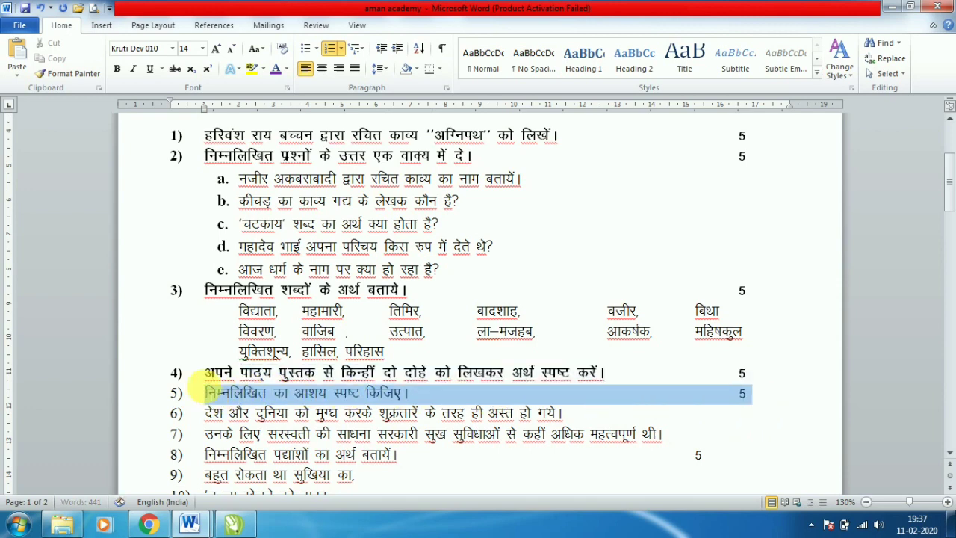
left_click(117, 69)
left_click(284, 433)
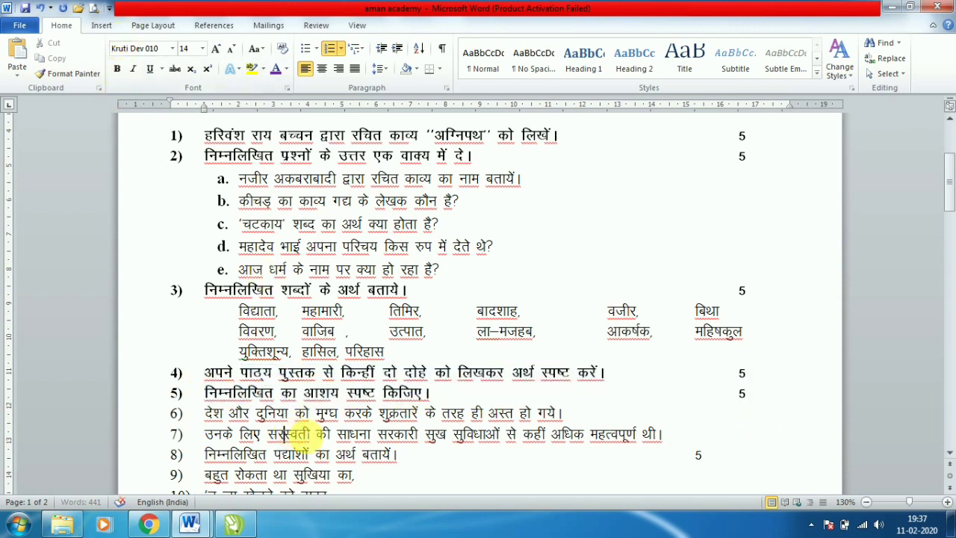
left_click(206, 413)
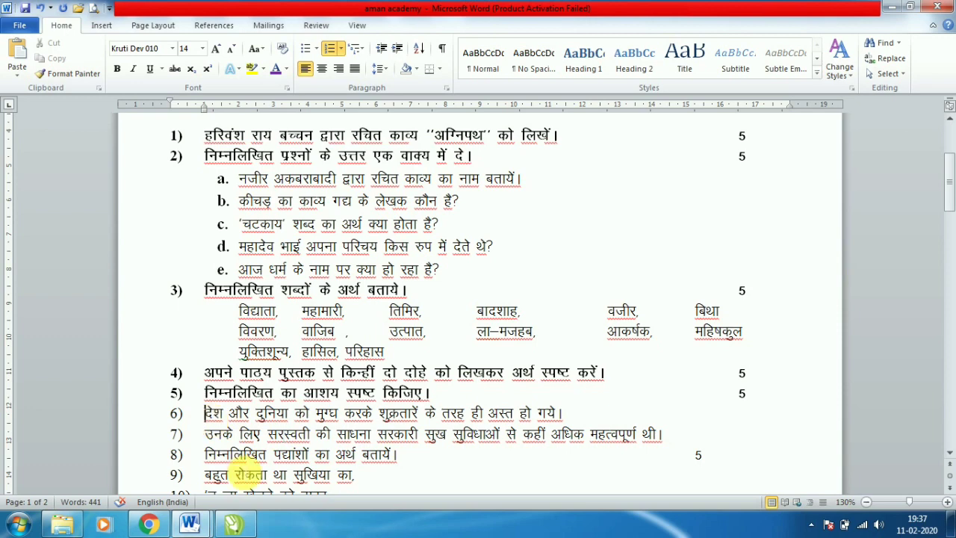
key("Tab")
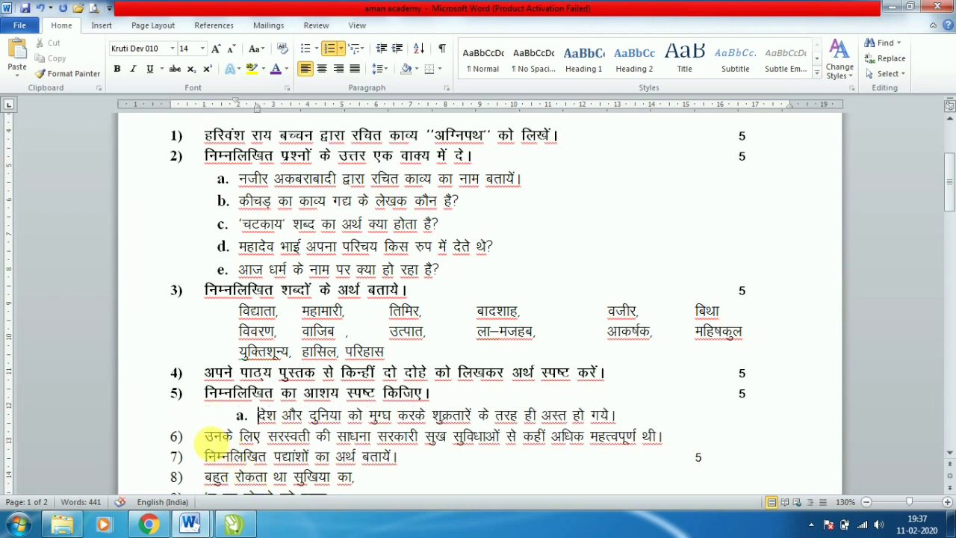
Step: Demote the उनके लिए line to sub-item b. and align sub-items a–b with earlier ones
left_click(206, 437)
key("Tab")
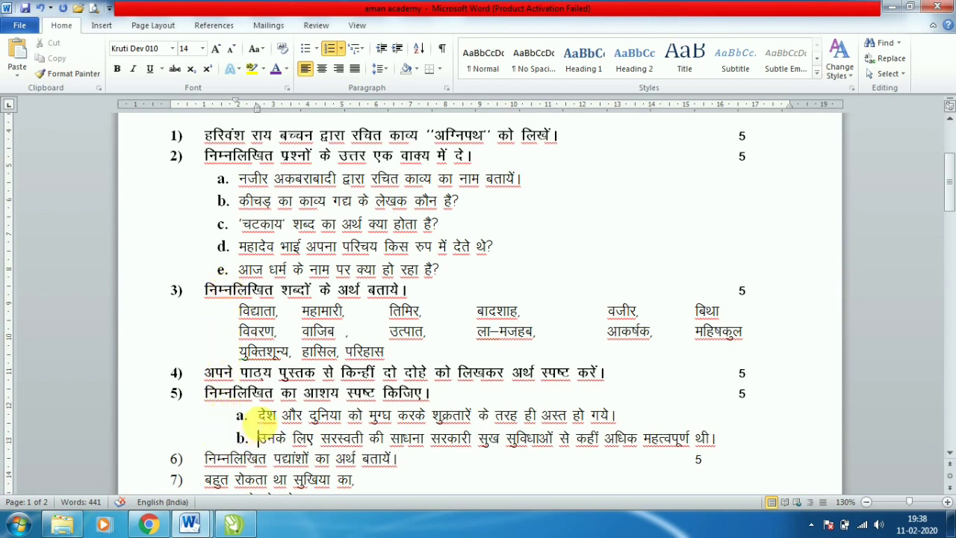
left_click_drag(258, 416, 717, 444)
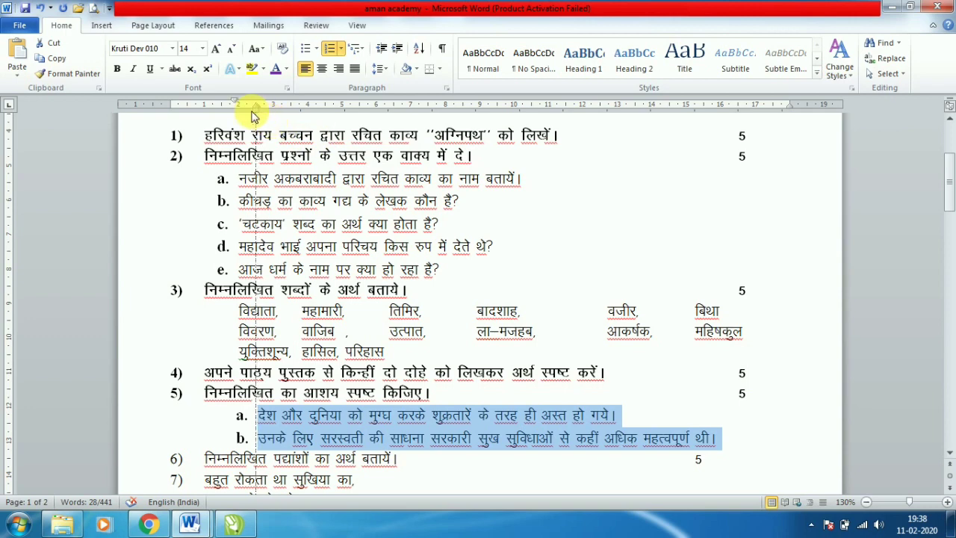
left_click_drag(236, 112, 237, 113)
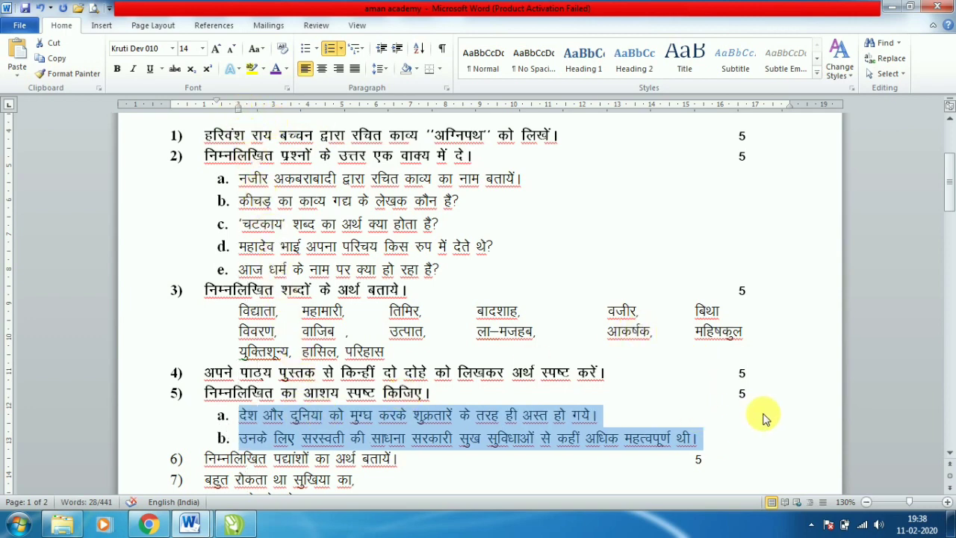
left_click_drag(947, 213, 949, 238)
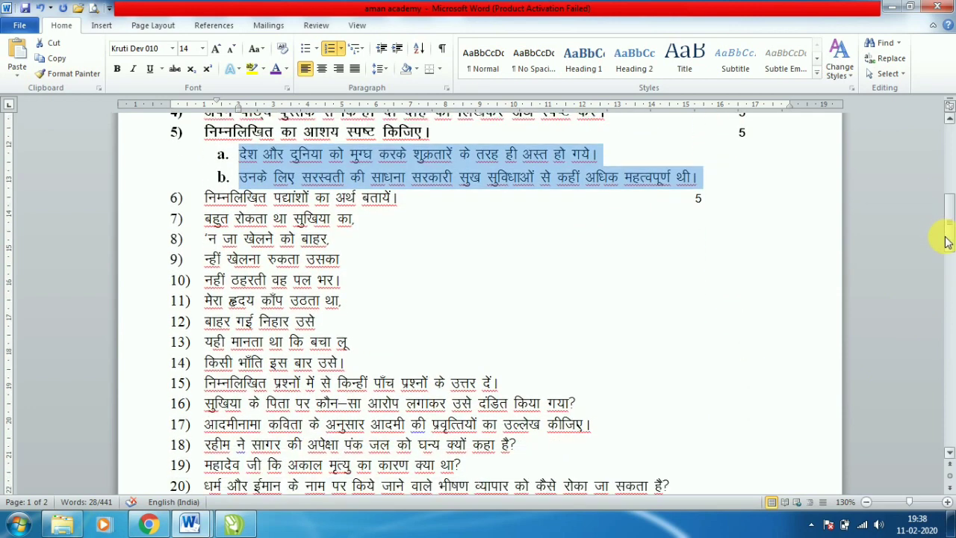
Step: Select question 6's text and make it bold
left_click(495, 309)
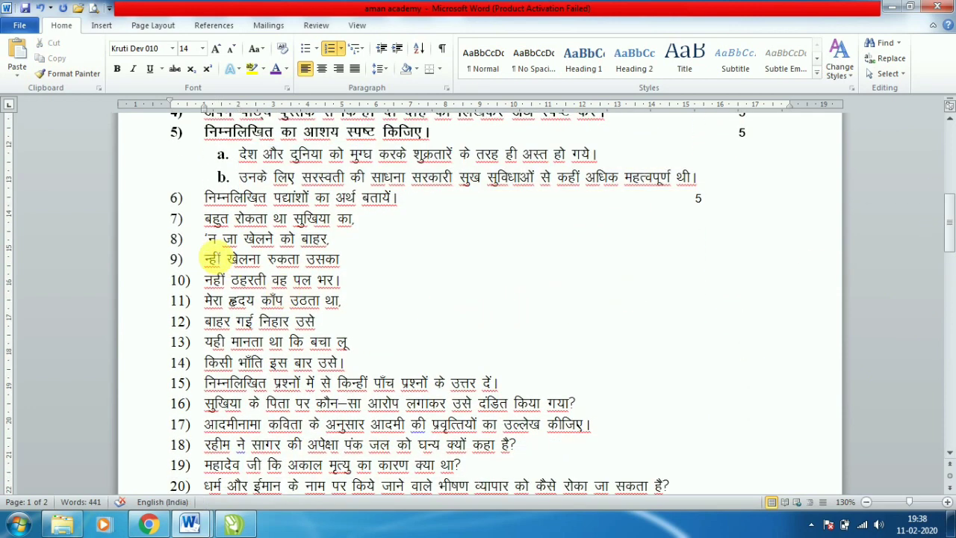
mouse_move(445, 200)
left_mouse_down()
mouse_move(187, 200)
mouse_move(359, 364)
left_mouse_up()
left_click(117, 69)
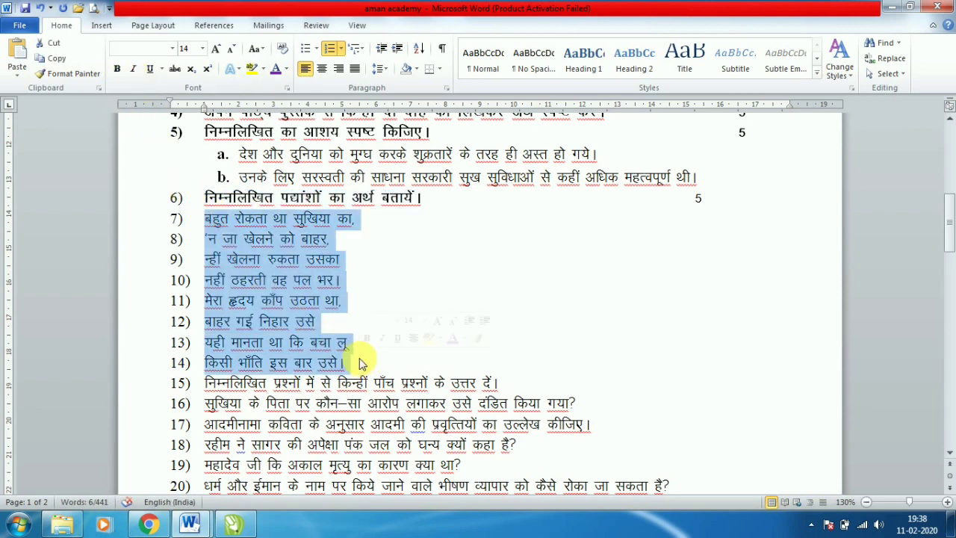
Step: Demote the eight poem lines under question 6 and strip their letters
key("Tab")
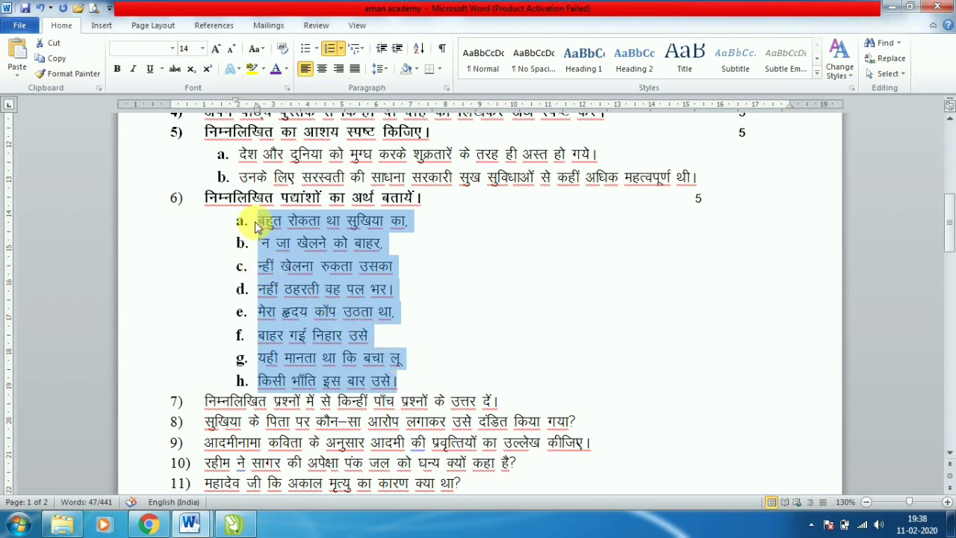
left_click(260, 224)
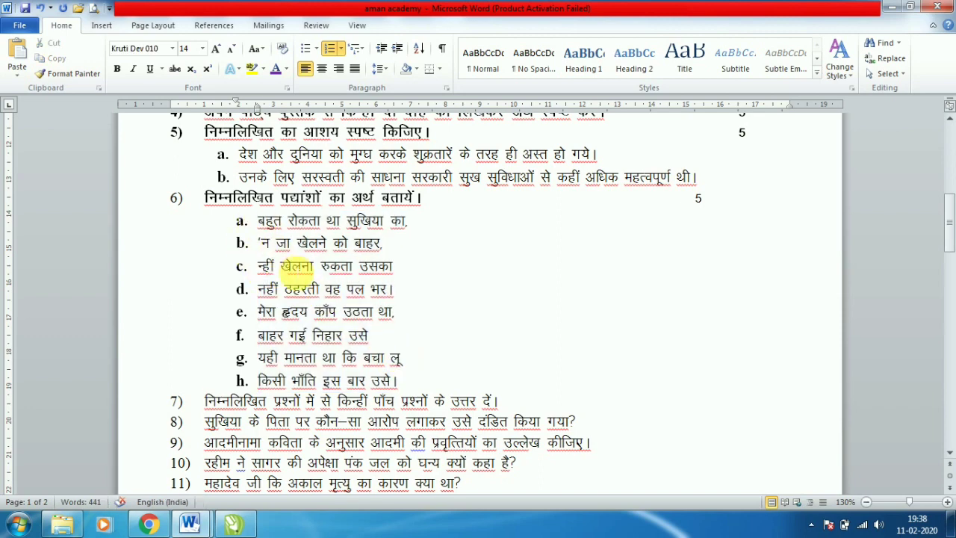
key("BackSpace")
key("Down")
key("BackSpace")
key("Down")
key("BackSpace")
key("Down")
key("BackSpace")
key("Down")
key("BackSpace")
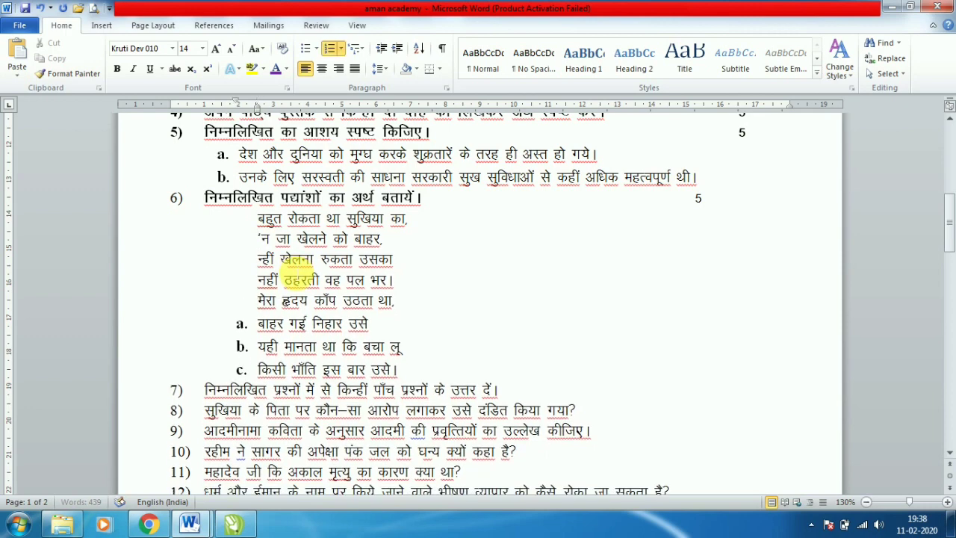
key("Down")
key("BackSpace")
key("Down")
key("BackSpace")
key("Down")
key("BackSpace")
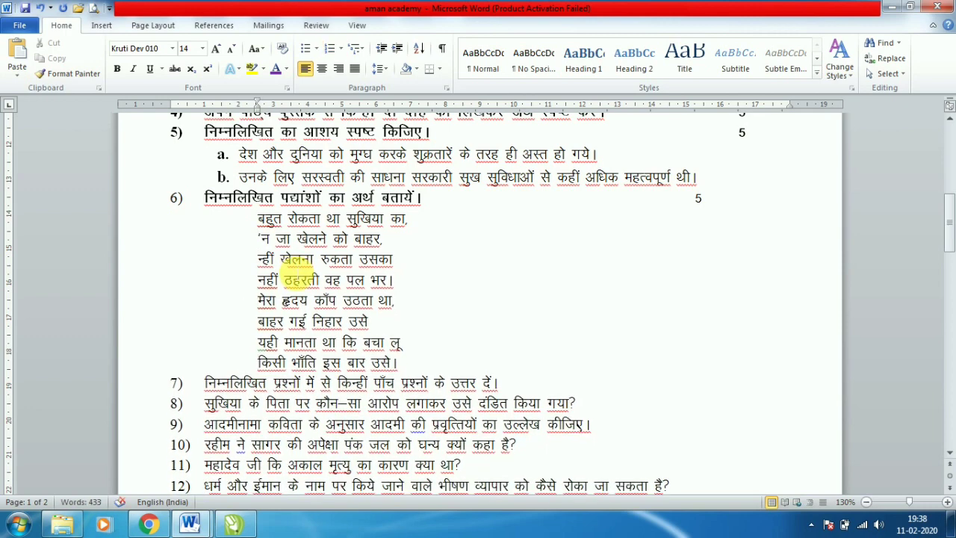
Step: Set the eight poem lines to 1.5 line spacing
left_click_drag(257, 219, 404, 348)
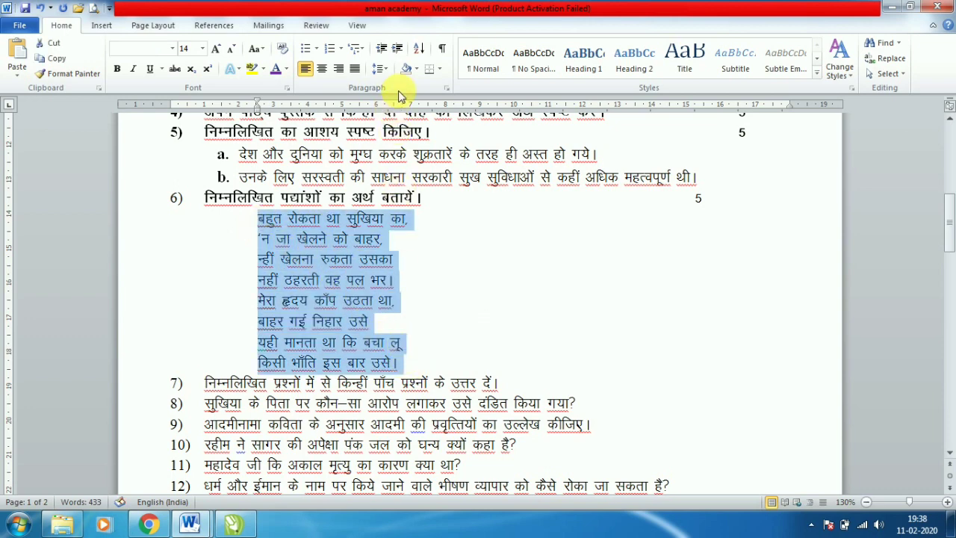
left_click(390, 68)
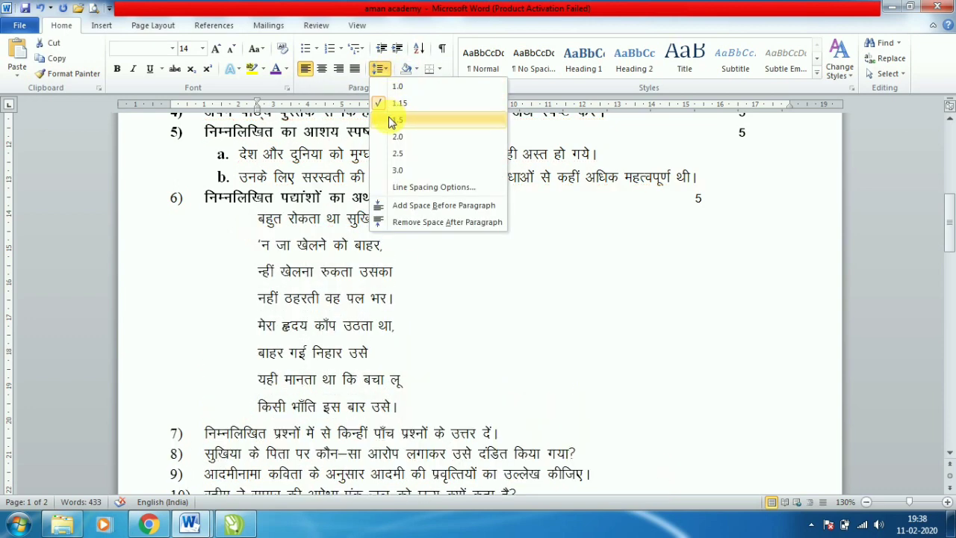
left_click(389, 122)
left_click(519, 390)
scroll(519, 380, "down", 1)
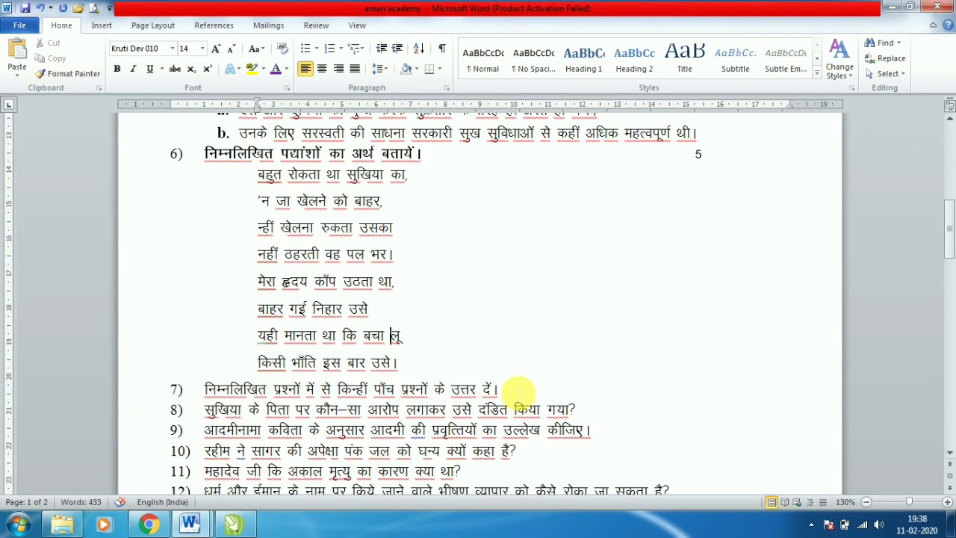
Step: Place question 6's 5 mark at the right and make it bold
left_click_drag(951, 319, 950, 239)
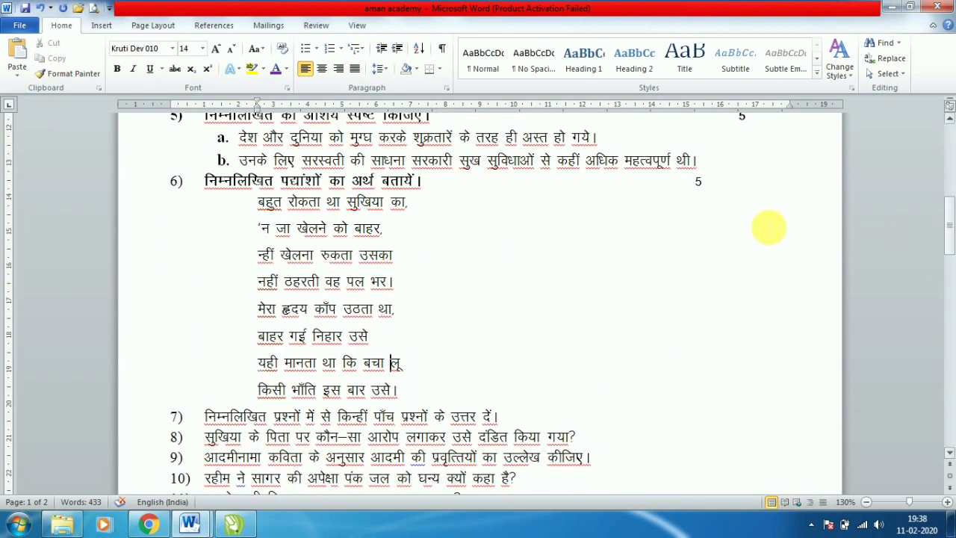
left_click(697, 182)
key("Tab")
type("5")
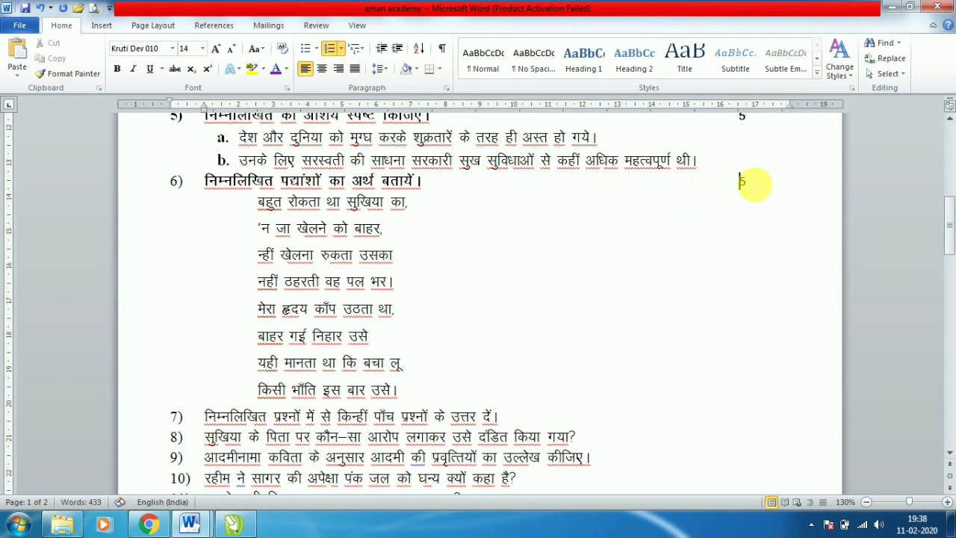
double_click(743, 184)
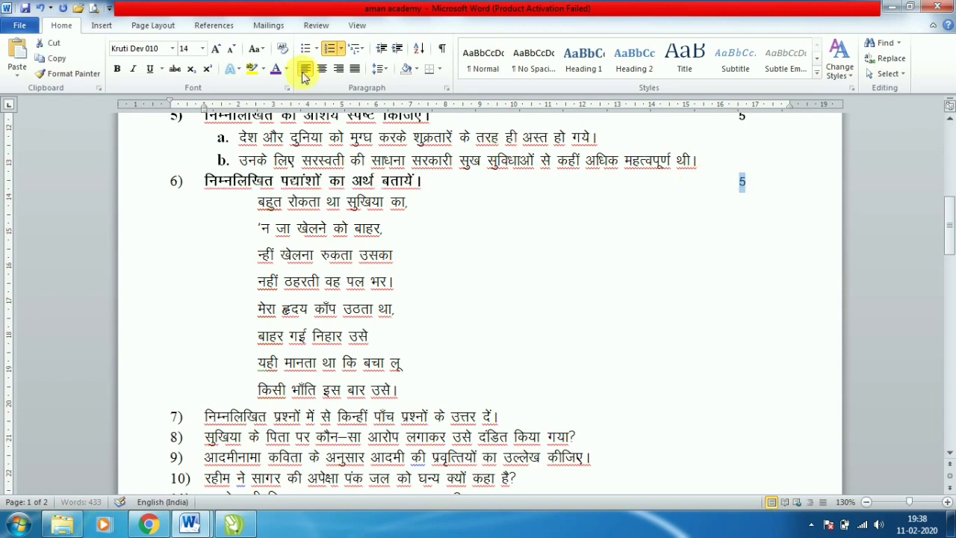
left_click(117, 69)
Step: Bold question 7 and put its 20 mark on the same line at the right margin
left_click_drag(948, 223, 948, 256)
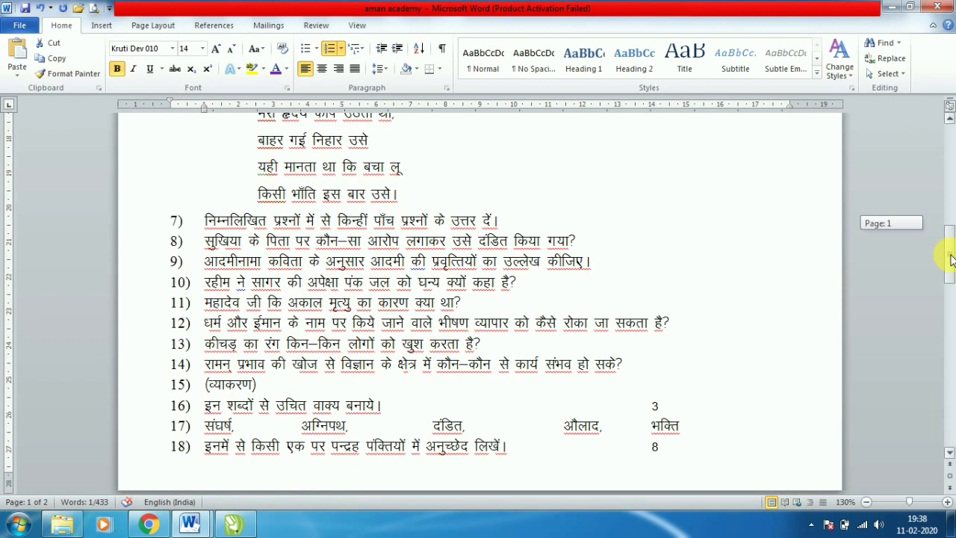
left_click_drag(203, 204, 523, 206)
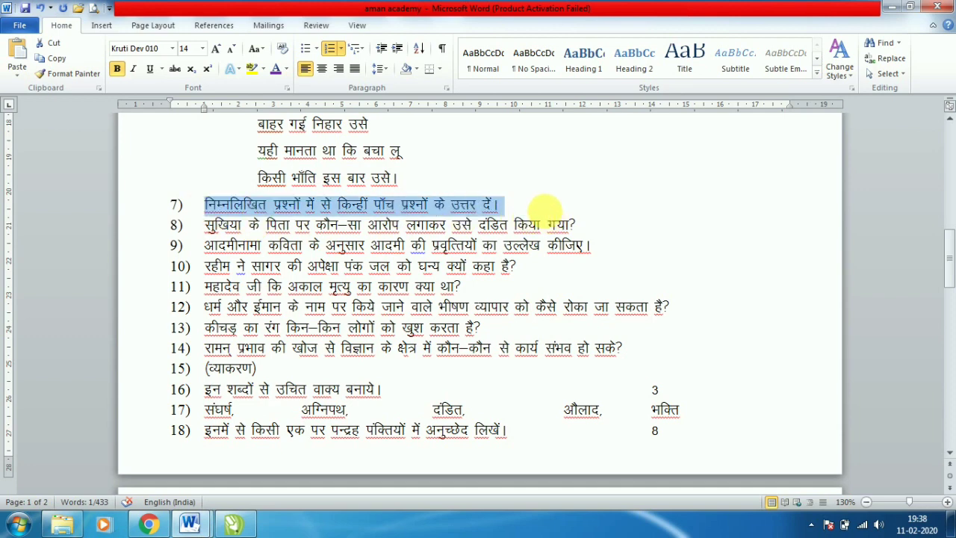
left_click(117, 69)
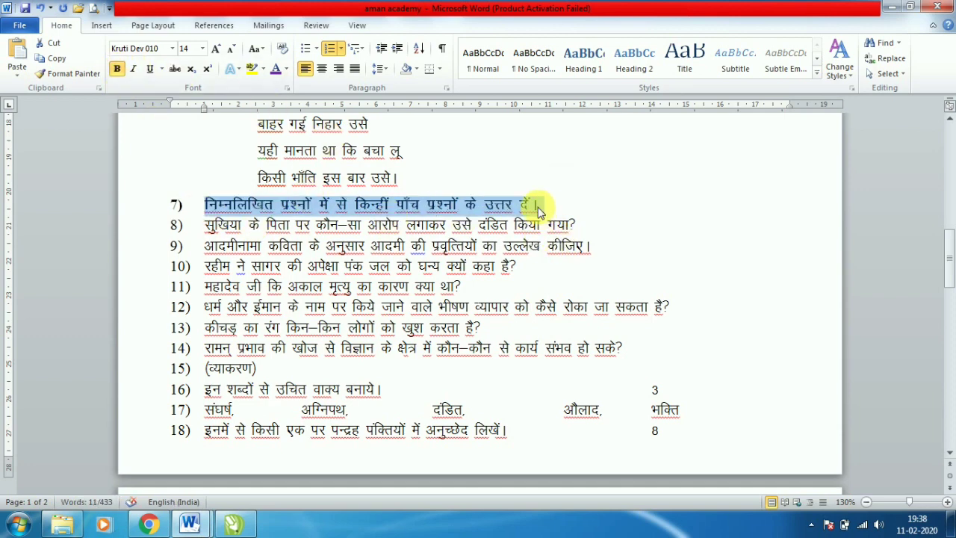
left_click(612, 228)
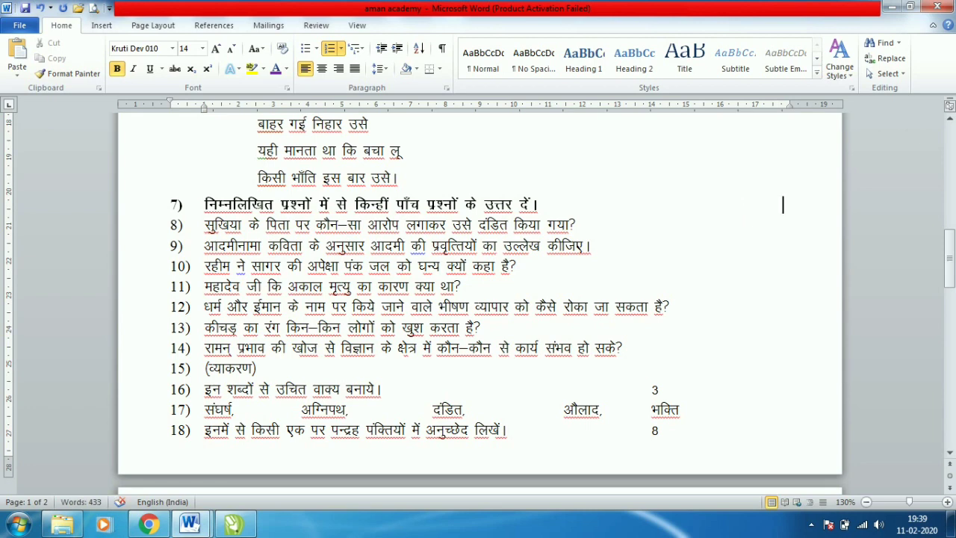
type("20")
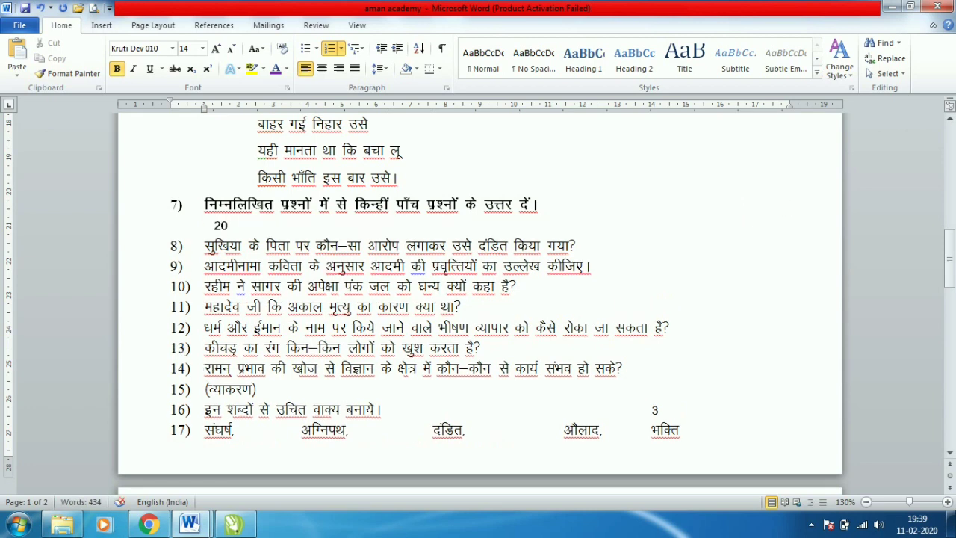
key("BackSpace")
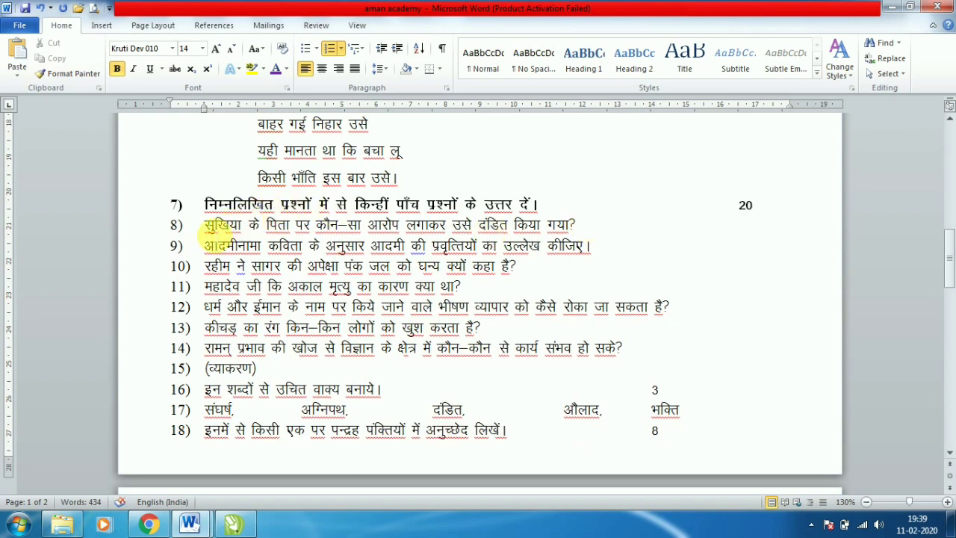
Step: Demote question 8 and the next three questions (रहीम, महादेव) into sub-questions a.–d. under question 7
left_click(205, 224)
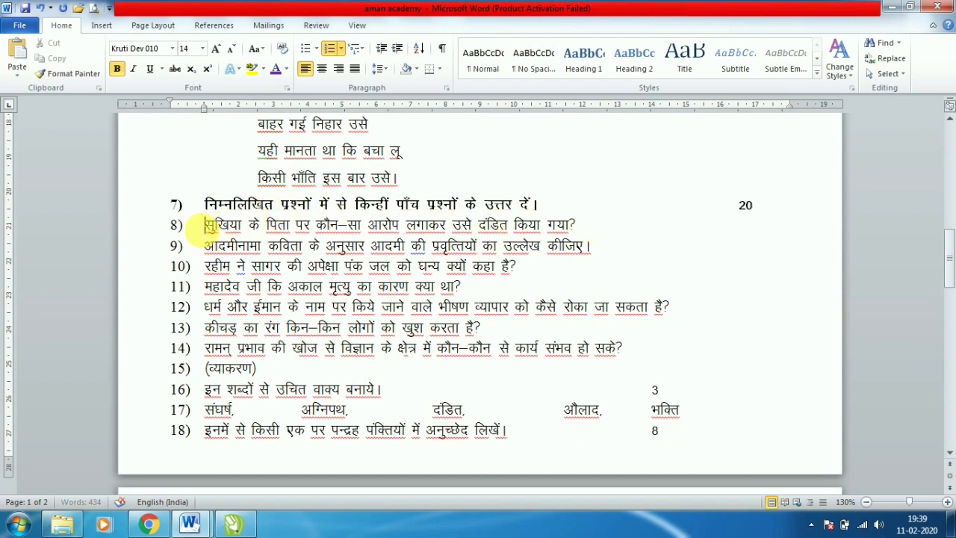
key("Tab")
left_click_drag(257, 109, 221, 112)
left_click(206, 247)
key("Tab")
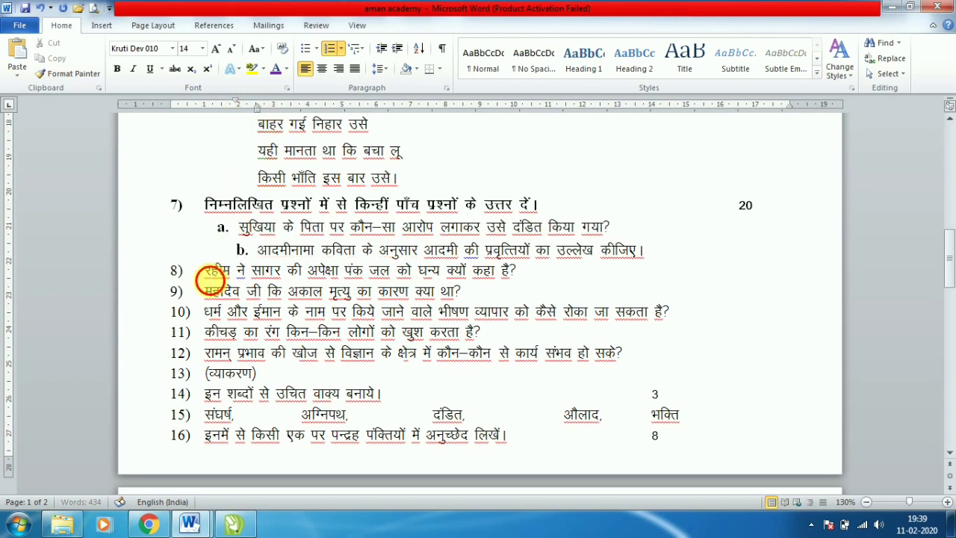
left_click(206, 271)
key("Tab")
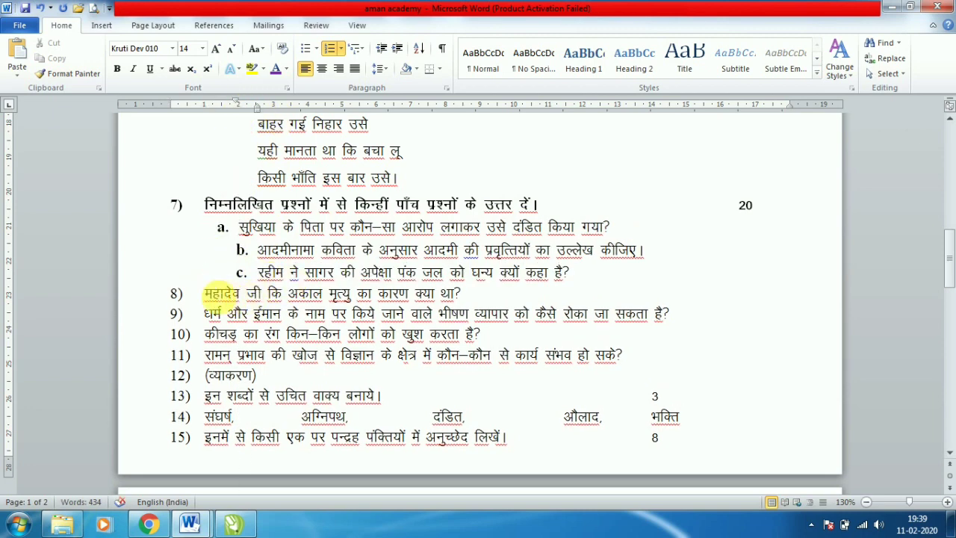
left_click(206, 293)
key("Tab")
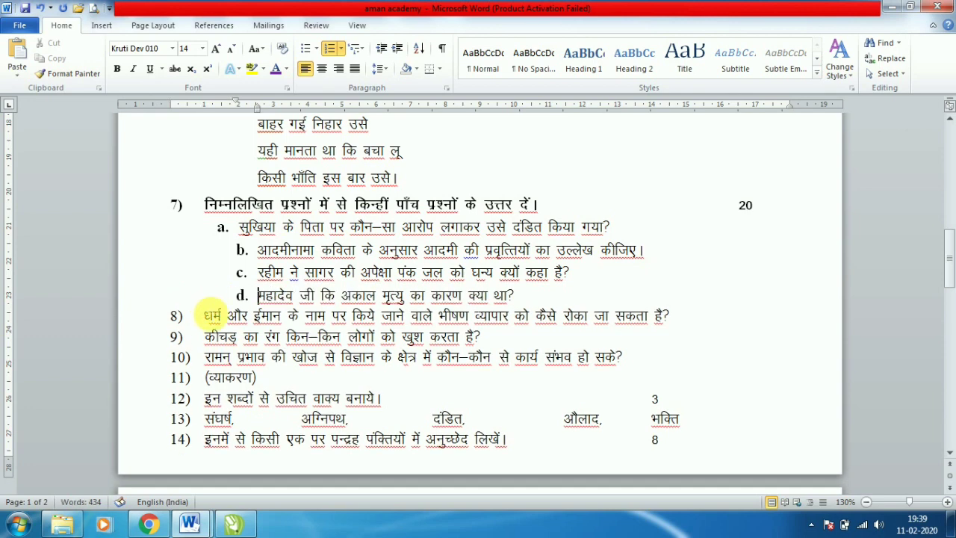
Step: Make the धर्म और ईमान, कीचड़ and रामन प्रभाव questions sub-questions e.–g., aligning b.–g. with a
left_click(206, 316)
key("Tab")
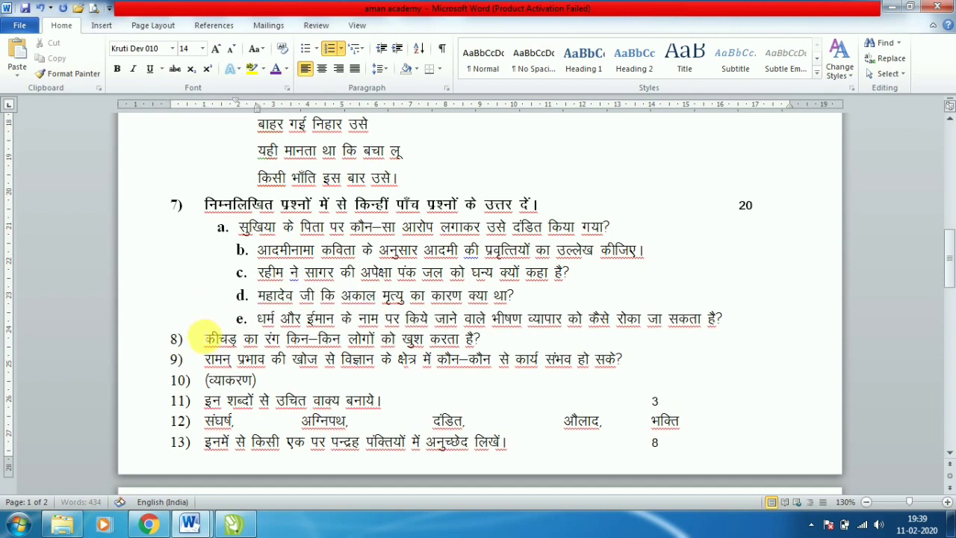
left_click(206, 340)
key("Tab")
left_click(207, 363)
key("Tab")
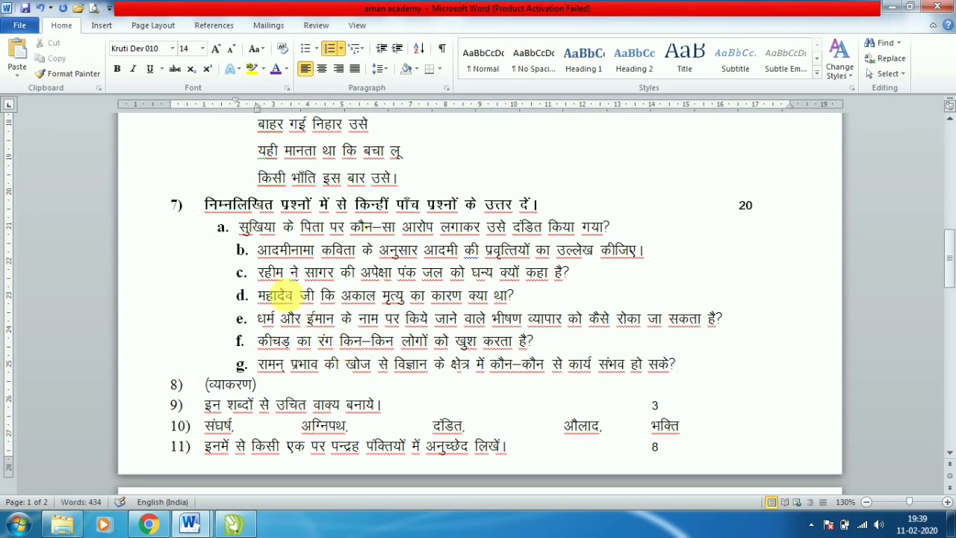
left_click_drag(261, 250, 712, 364)
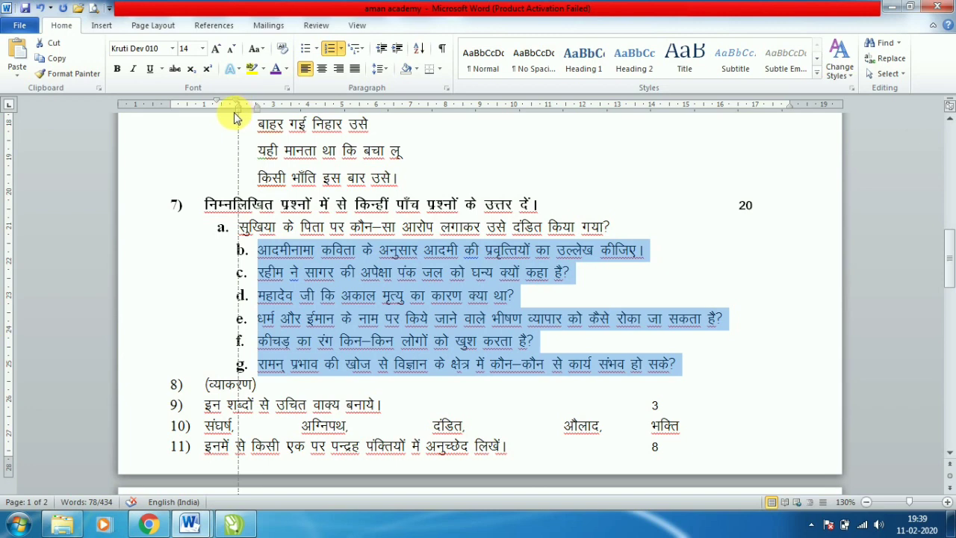
left_click_drag(234, 117, 238, 113)
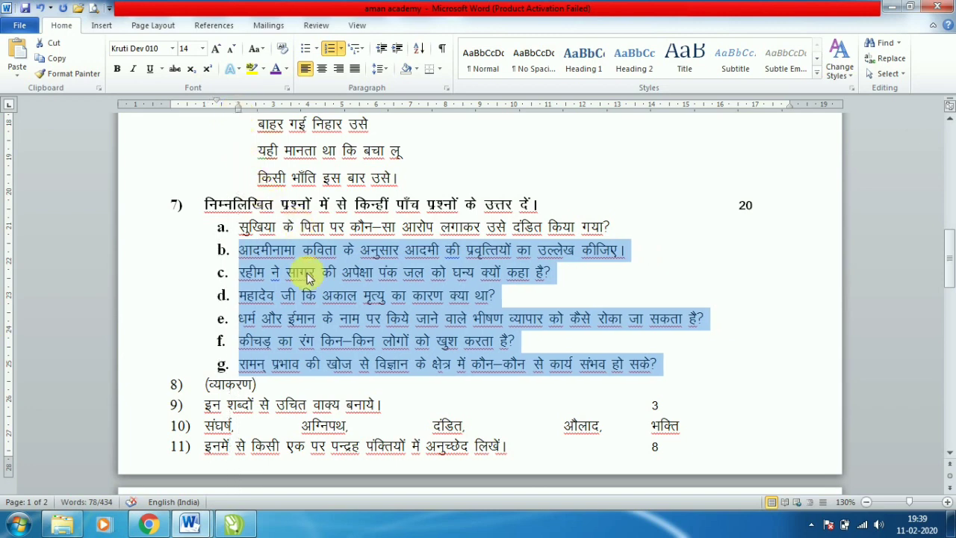
left_click(344, 384)
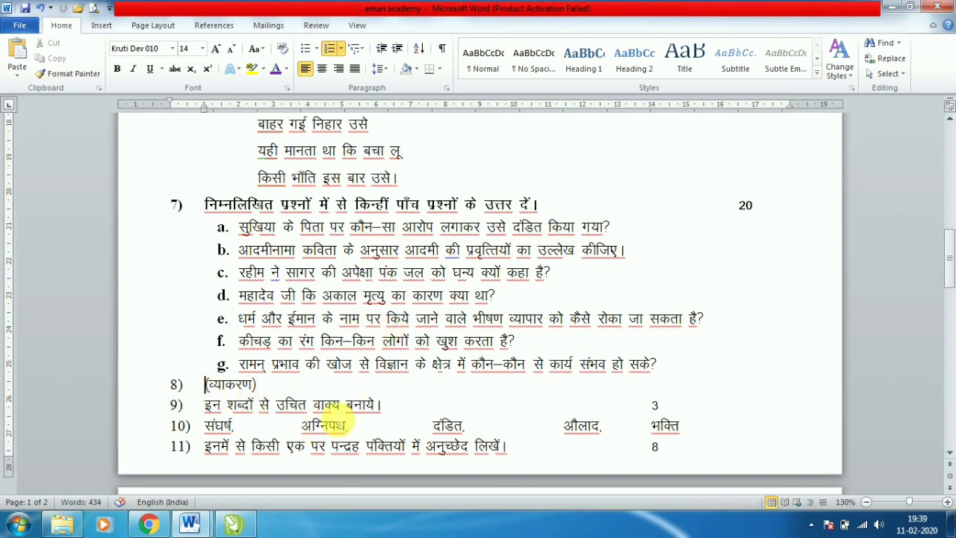
Step: Strip the numbering from the (व्याकरण) line and move it to the top of page 2
key("Home")
key("BackSpace")
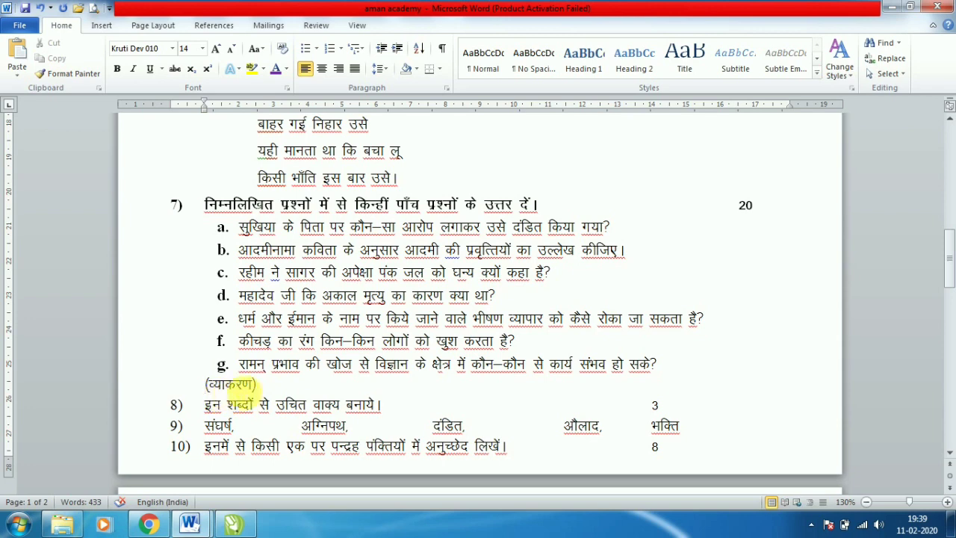
key("BackSpace")
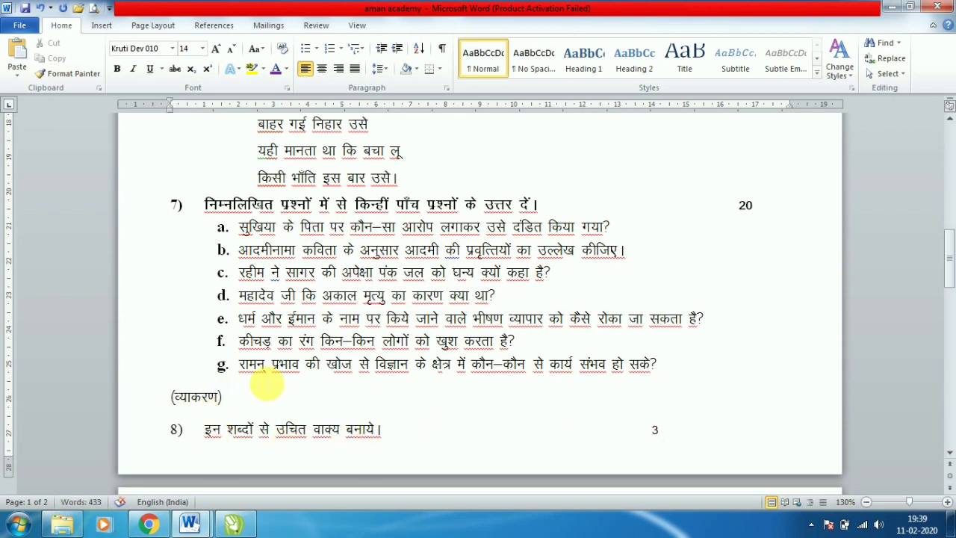
left_click_drag(951, 260, 953, 284)
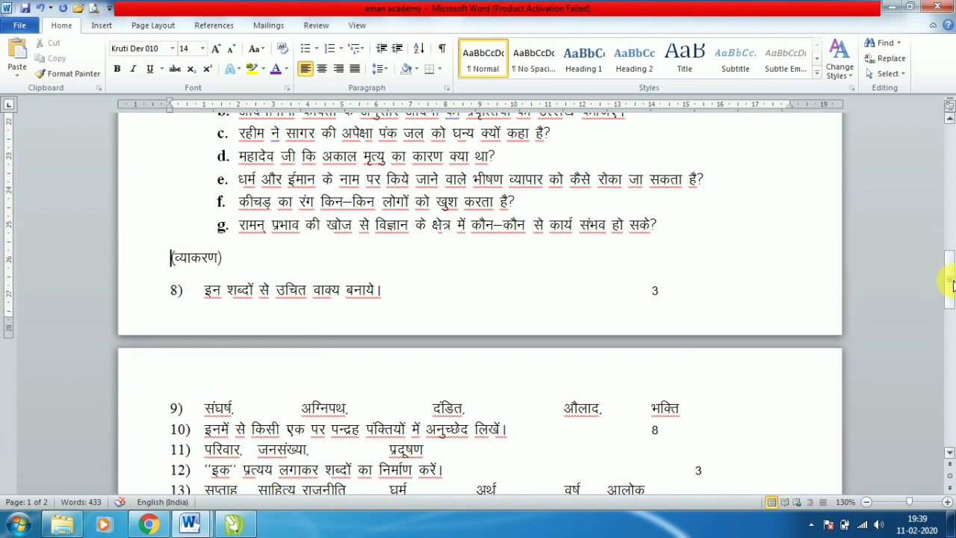
key("ctrl+Return")
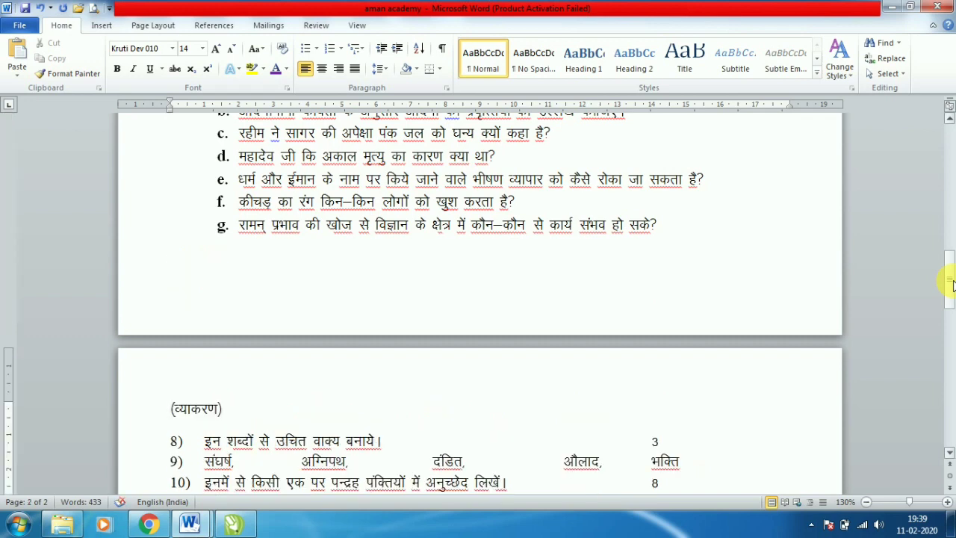
Step: Centre the (व्याकरण) heading and make it bold at 16 pt
left_click(322, 68)
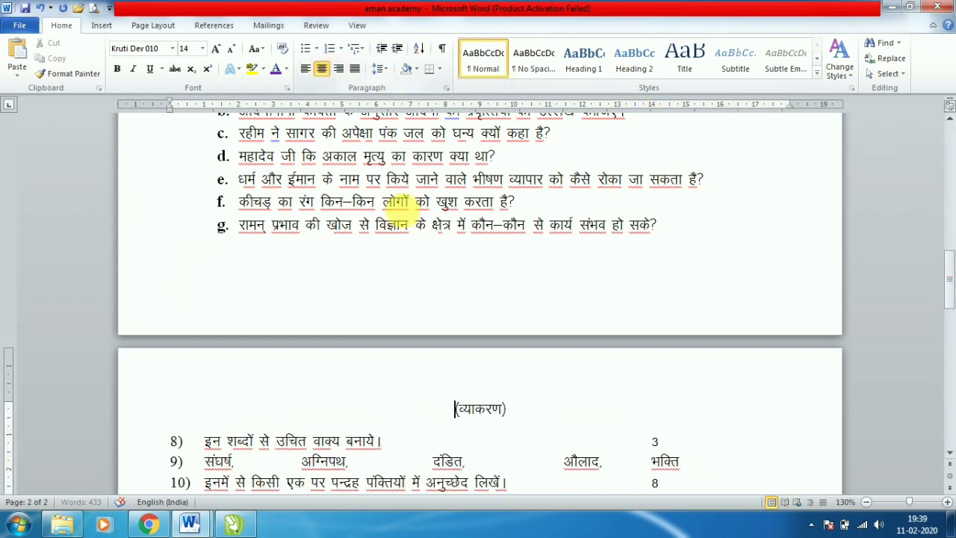
left_click_drag(514, 411, 451, 411)
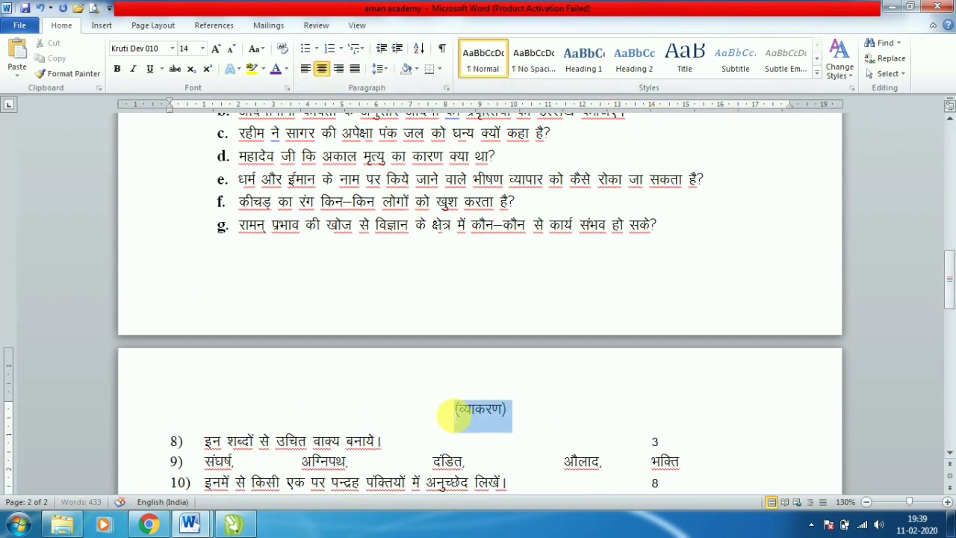
left_click(117, 69)
left_click(216, 48)
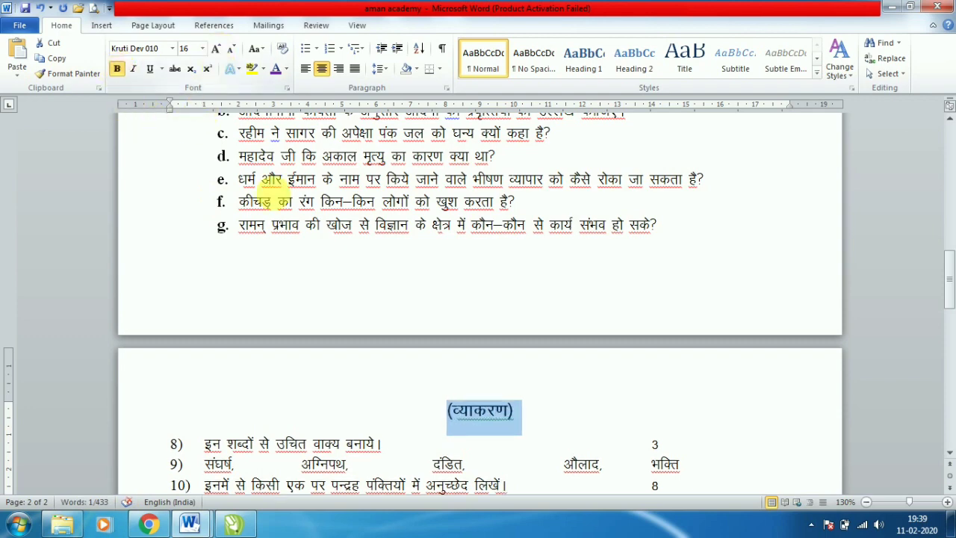
left_click_drag(950, 273, 953, 303)
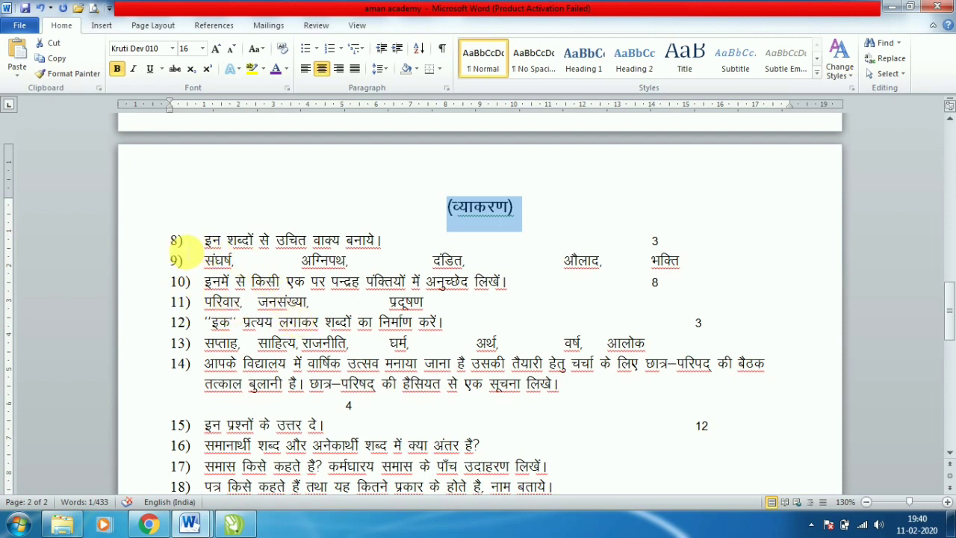
Step: Restart the grammar list at 1) and adjust the ruler indents so text follows the numbers
left_click(174, 241)
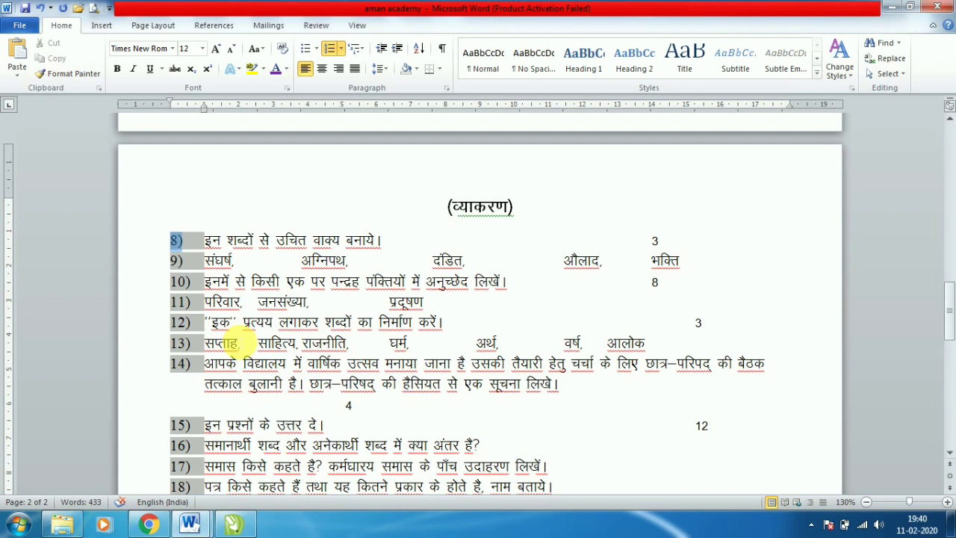
key("ctrl+z")
type(")")
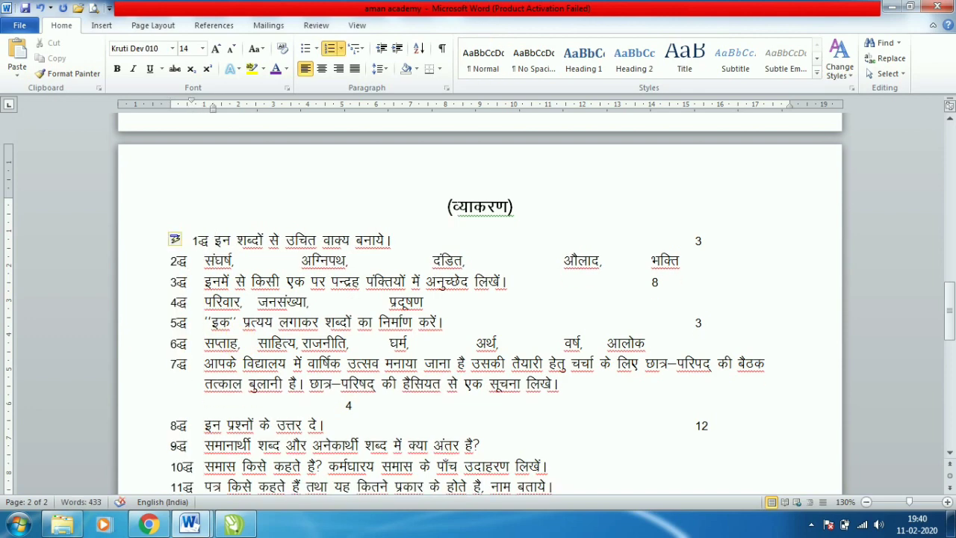
left_click(200, 241)
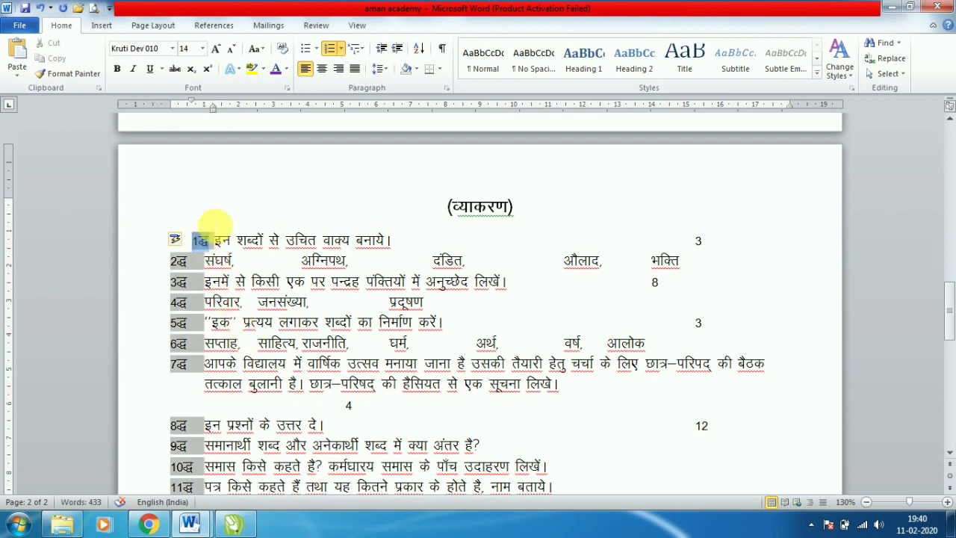
left_click_drag(212, 114, 195, 113)
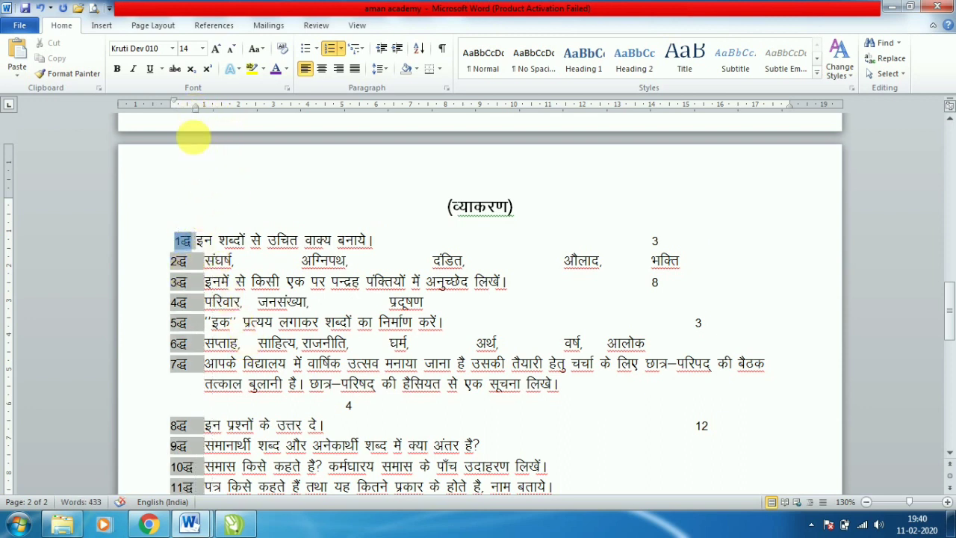
left_click_drag(187, 113, 172, 106)
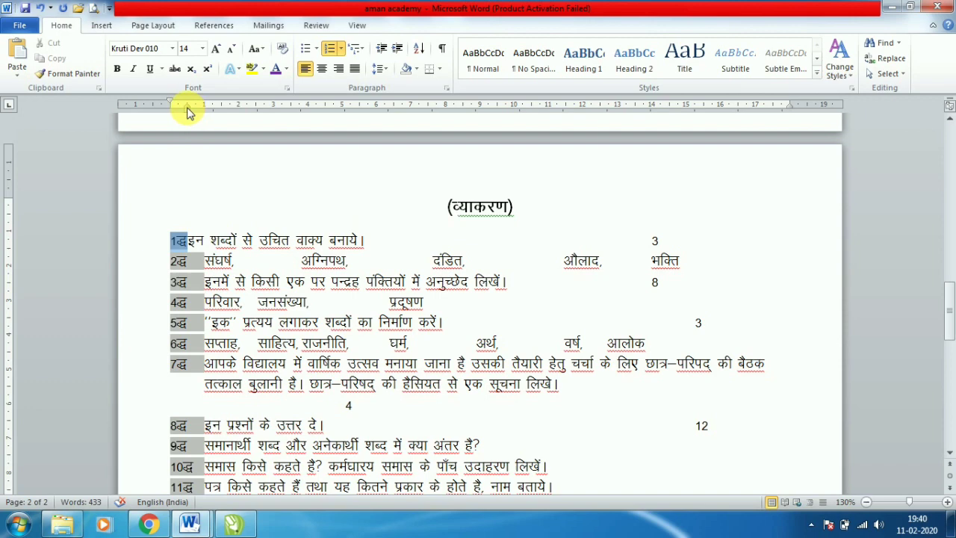
left_click_drag(201, 110, 200, 110)
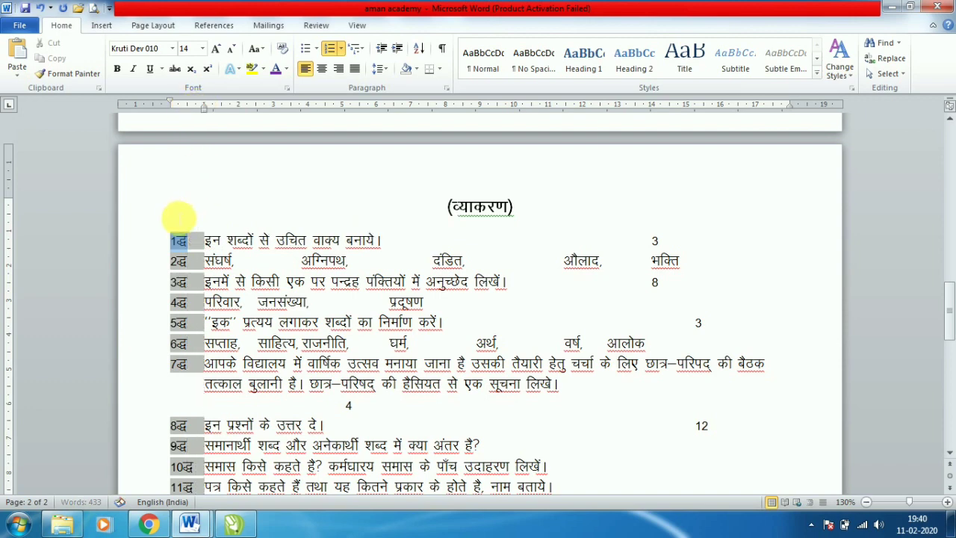
Step: Set the grammar list numbers to Times New Roman 12
left_click(173, 49)
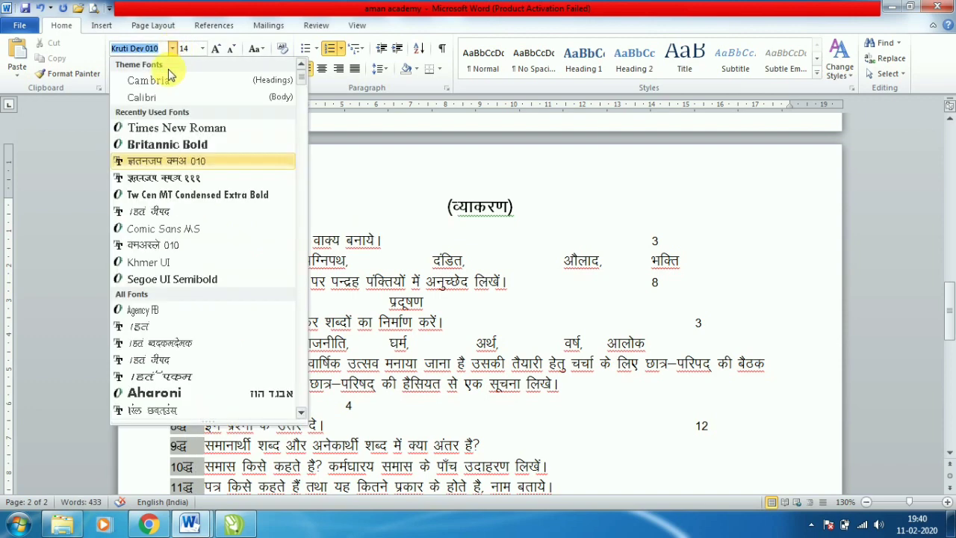
left_click(176, 127)
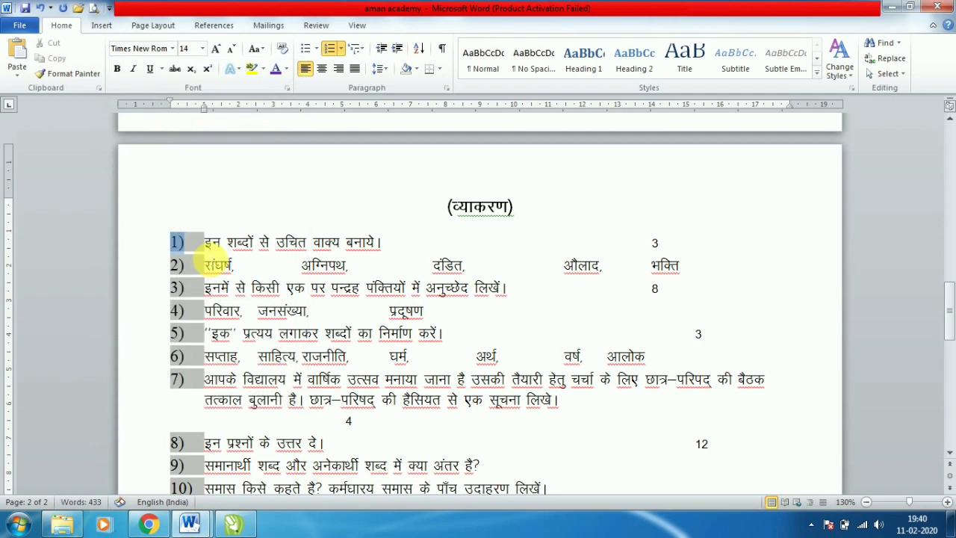
left_click(231, 49)
left_click(309, 303)
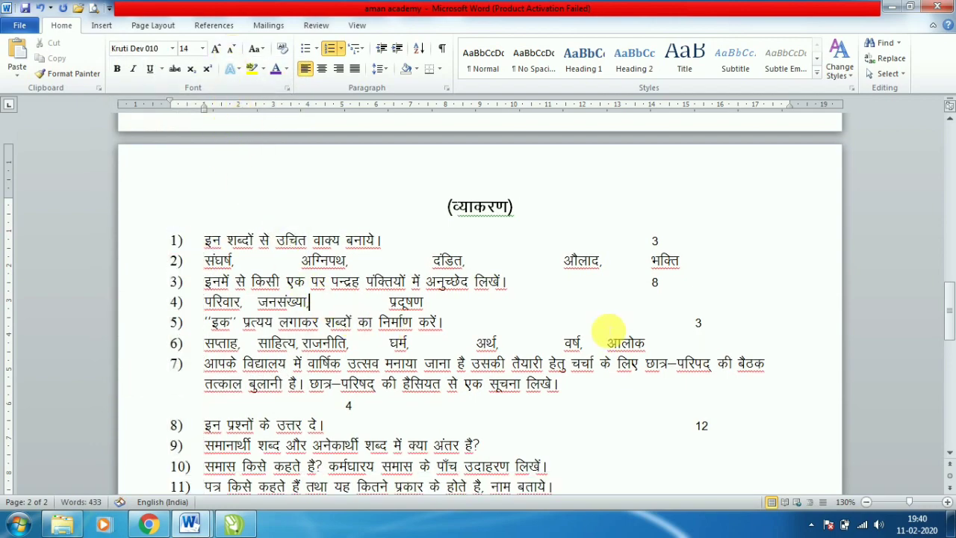
mouse_move(950, 297)
left_mouse_down()
mouse_move(933, 149)
mouse_move(934, 216)
left_mouse_up()
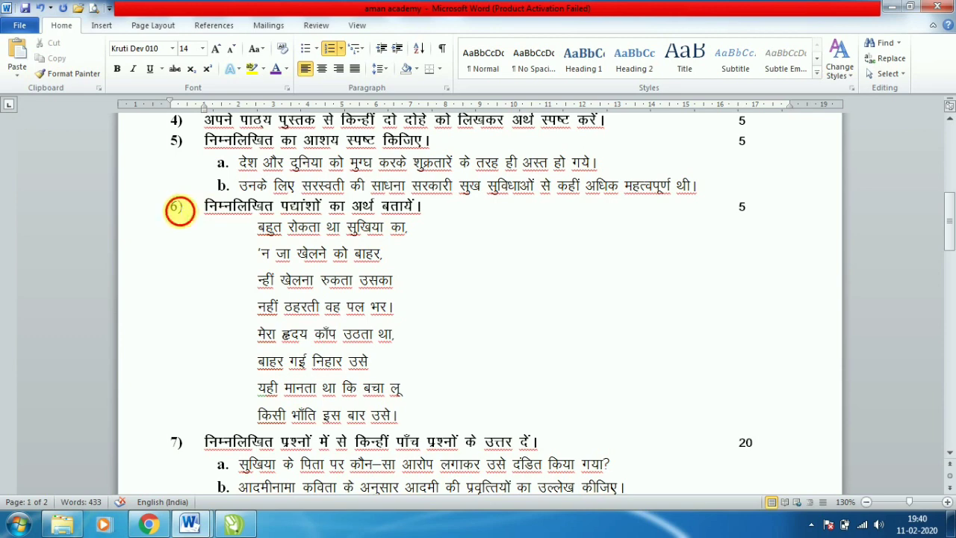
Step: Select the list numbers on page 1 and bold all of them
left_click(179, 211)
left_click(120, 72)
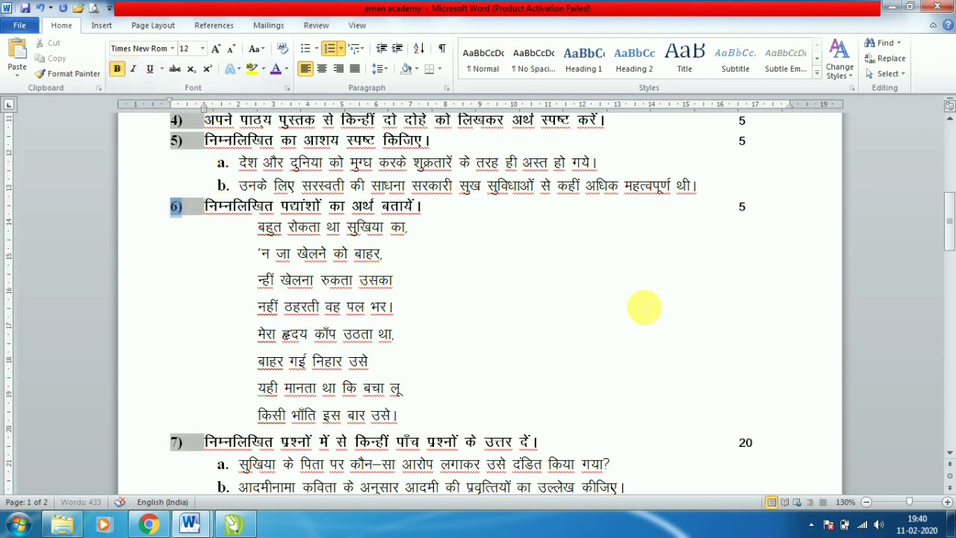
left_click_drag(949, 221, 950, 317)
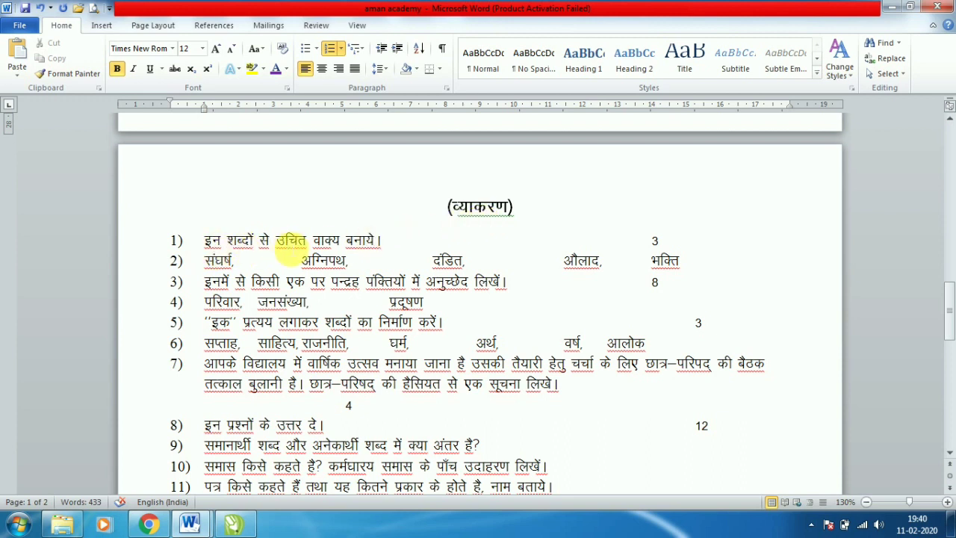
Step: Push mark 3 two stops right and make grammar question 1 bold
left_click(652, 241)
key("Tab")
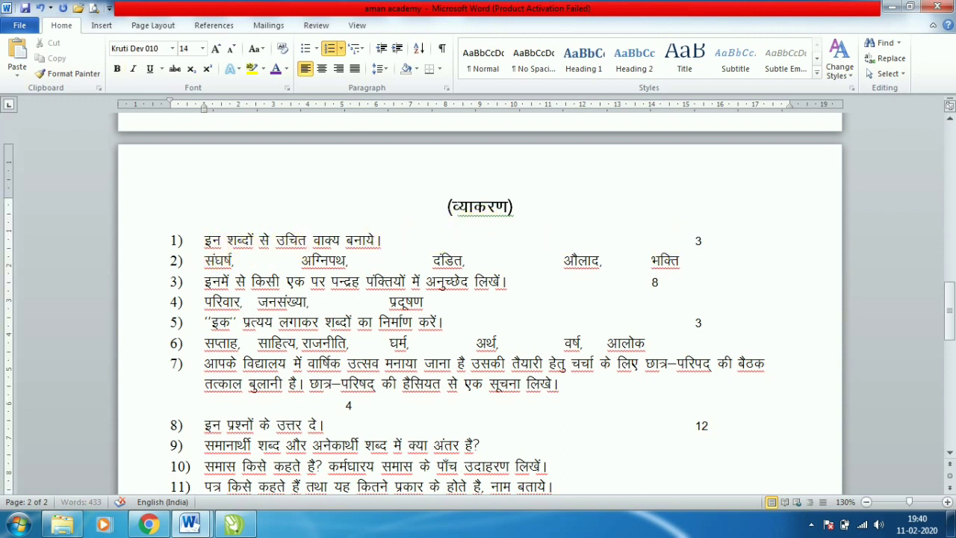
key("Tab")
left_click_drag(762, 246, 192, 239)
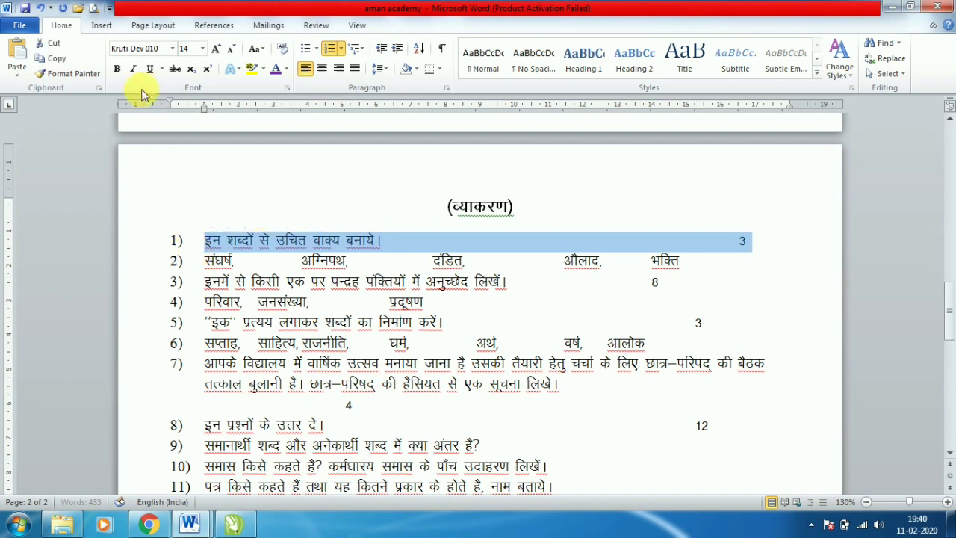
left_click(117, 69)
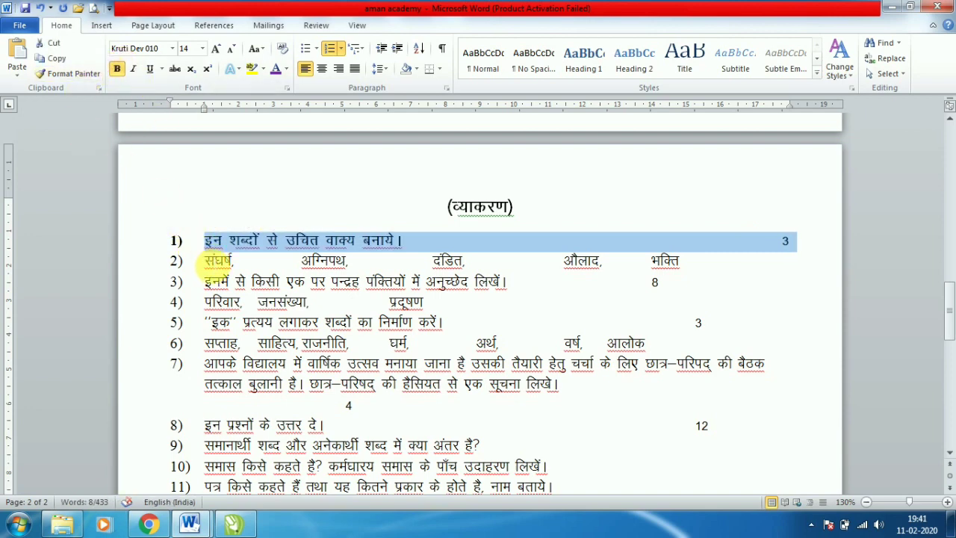
left_click(339, 299)
Step: Make question 1's word list an unnumbered indented line, close its gaps, and add a blank line after
key("BackSpace")
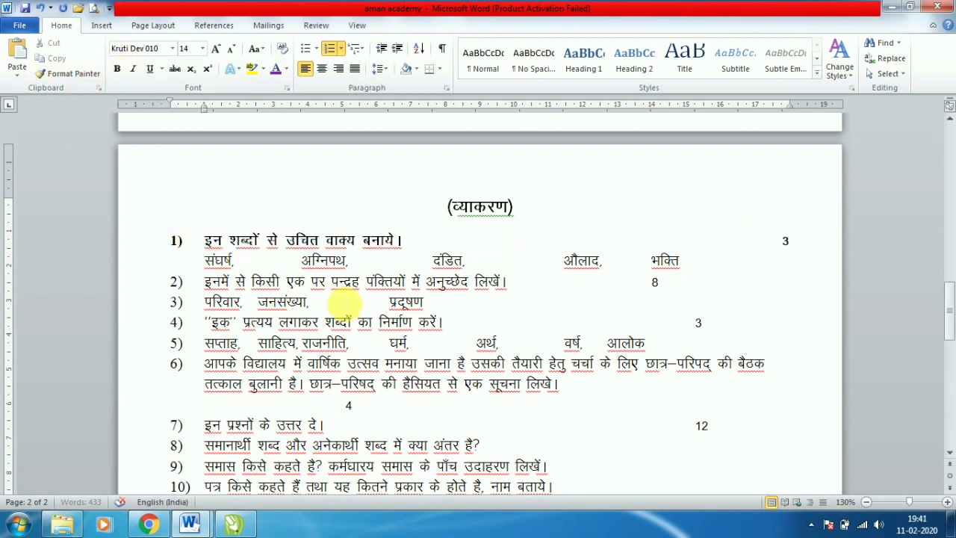
key("Tab")
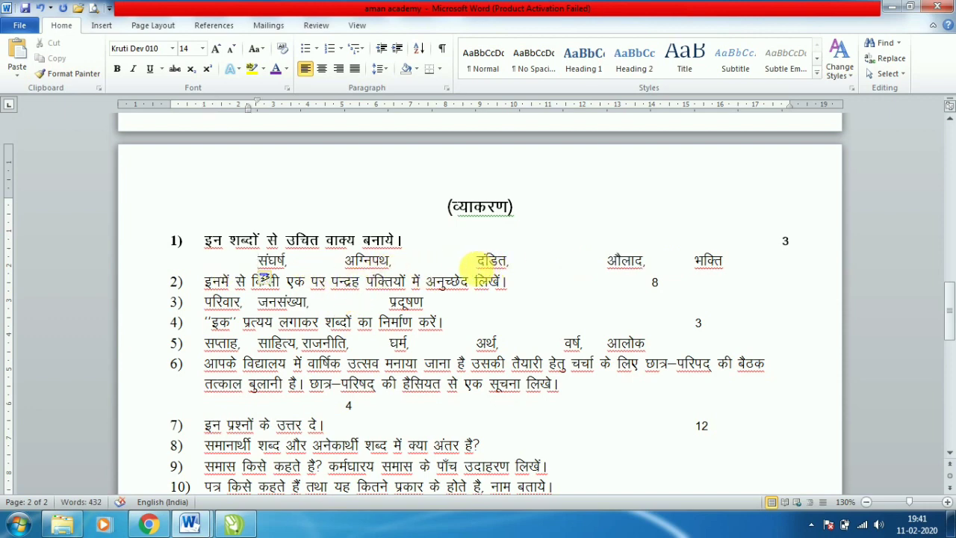
key("BackSpace")
left_click(566, 261)
key("BackSpace")
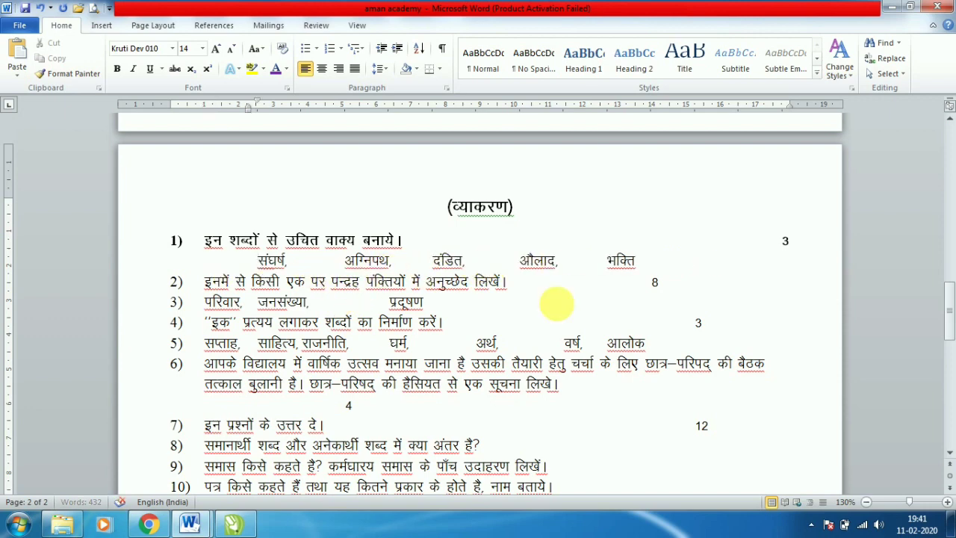
left_click(636, 261)
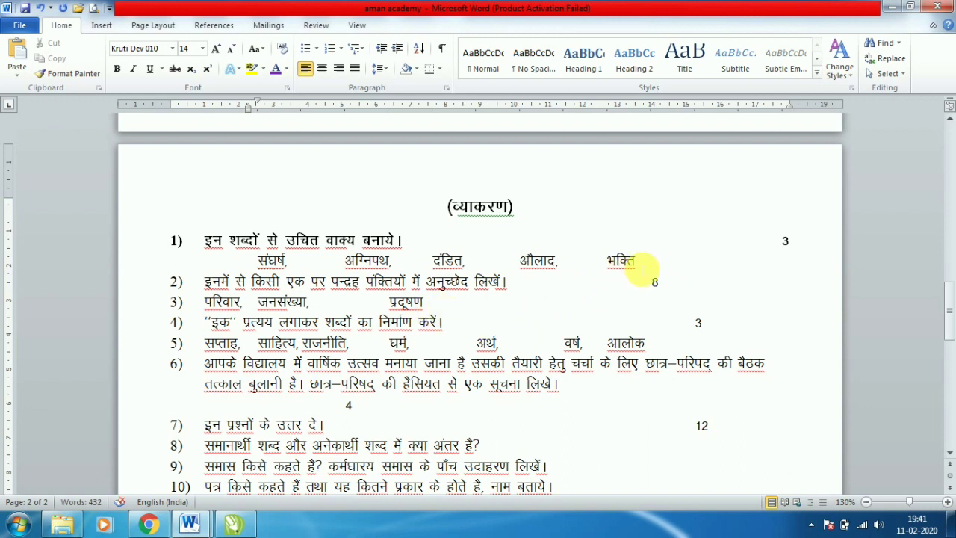
key("Return")
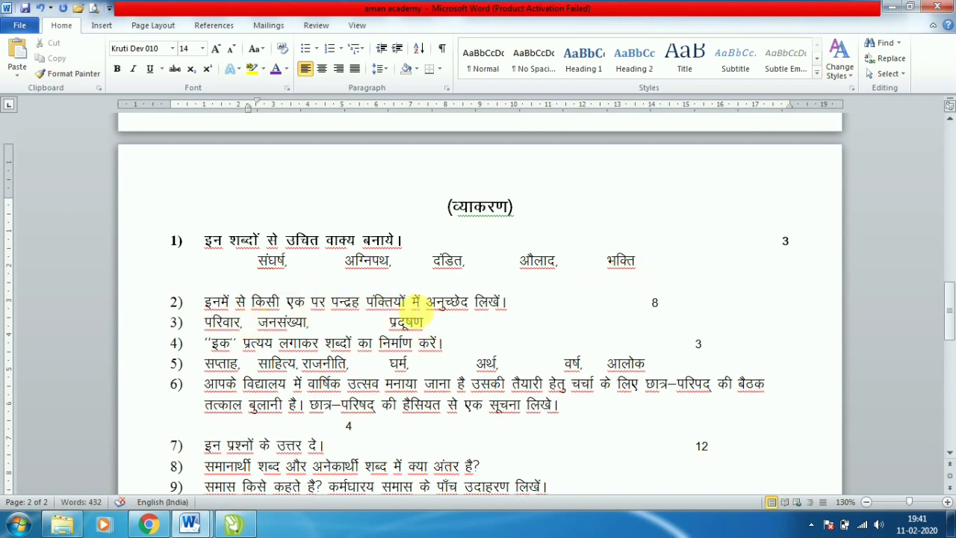
Step: Align the 3 and 8 marks of grammar questions 1 and 2 at the right
left_click(640, 301)
key("Tab")
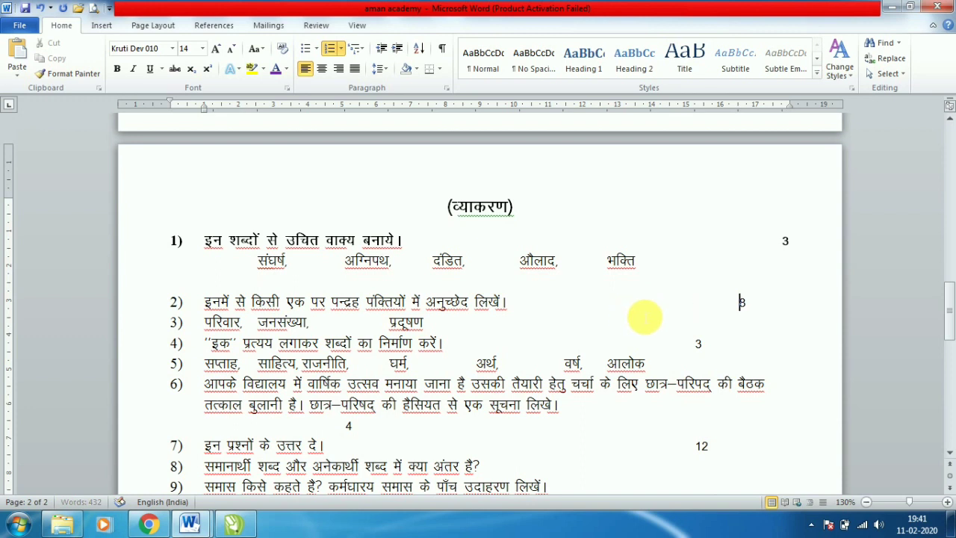
key("Tab")
left_click(782, 241)
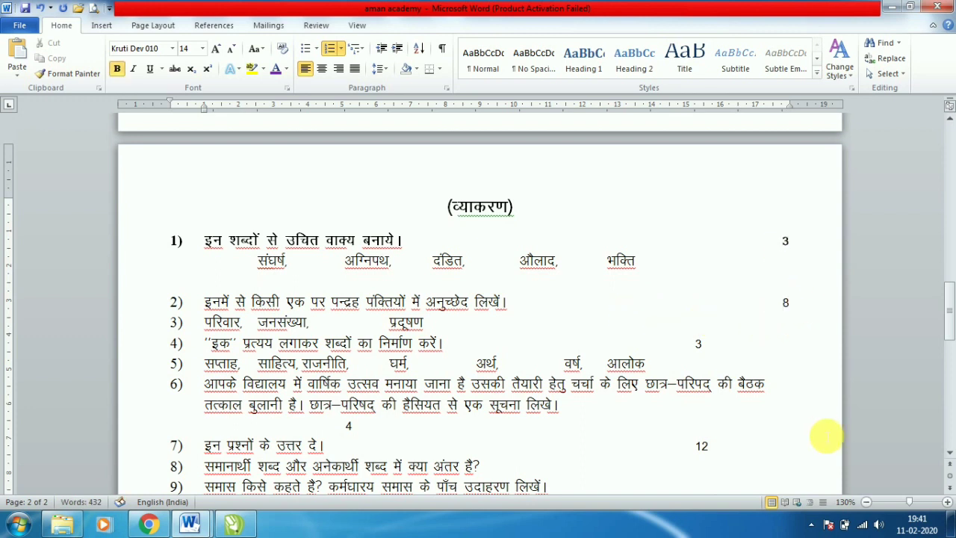
key("BackSpace")
key("Down")
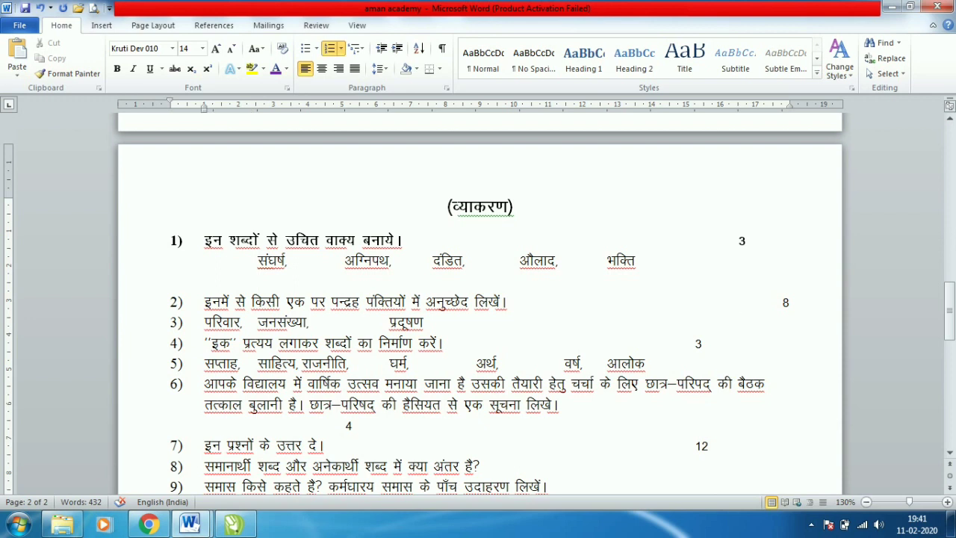
key("Down")
key("Down")
key("BackSpace")
Step: Bold grammar question 2 and pull its mark 8 back one tab stop into alignment
mouse_move(751, 305)
left_mouse_down()
mouse_move(340, 323)
mouse_move(203, 302)
left_mouse_up()
left_click(118, 70)
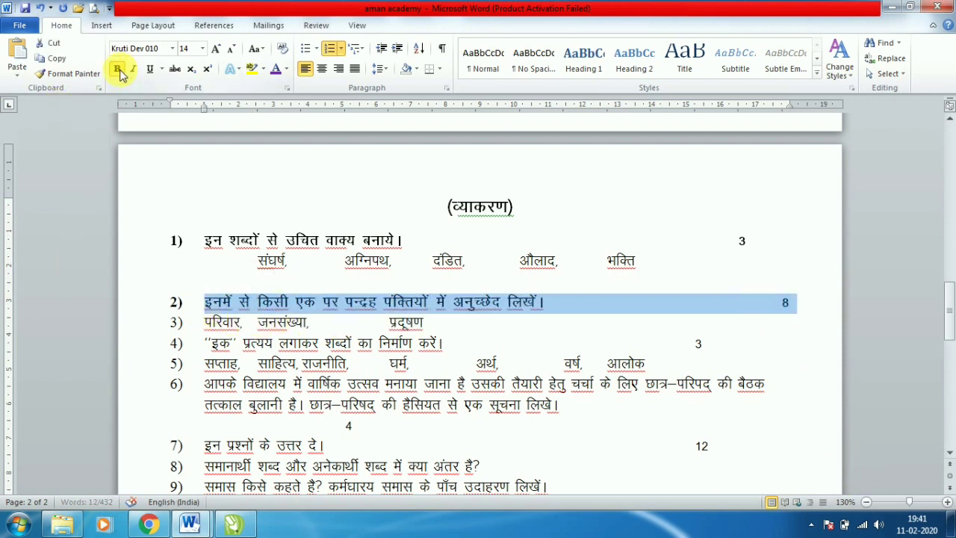
left_click(786, 311)
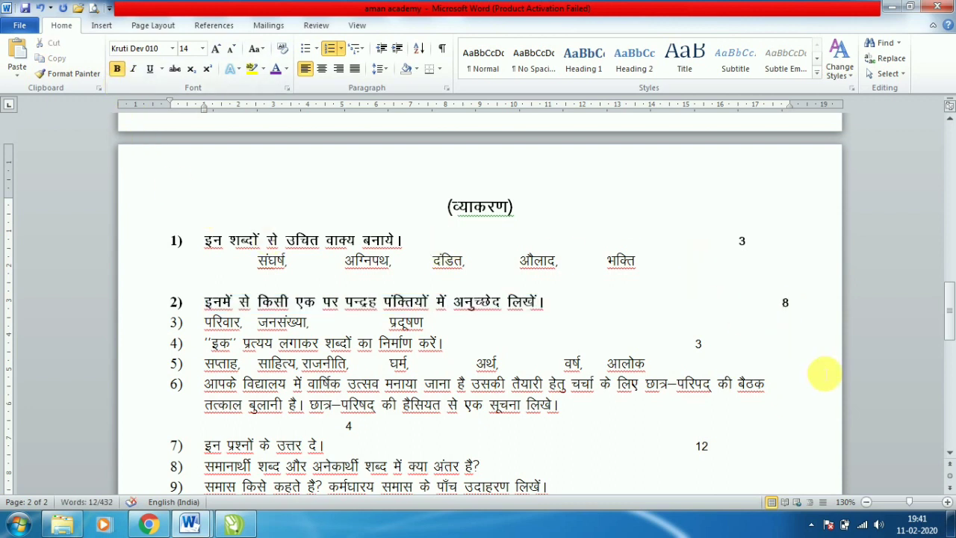
key("BackSpace")
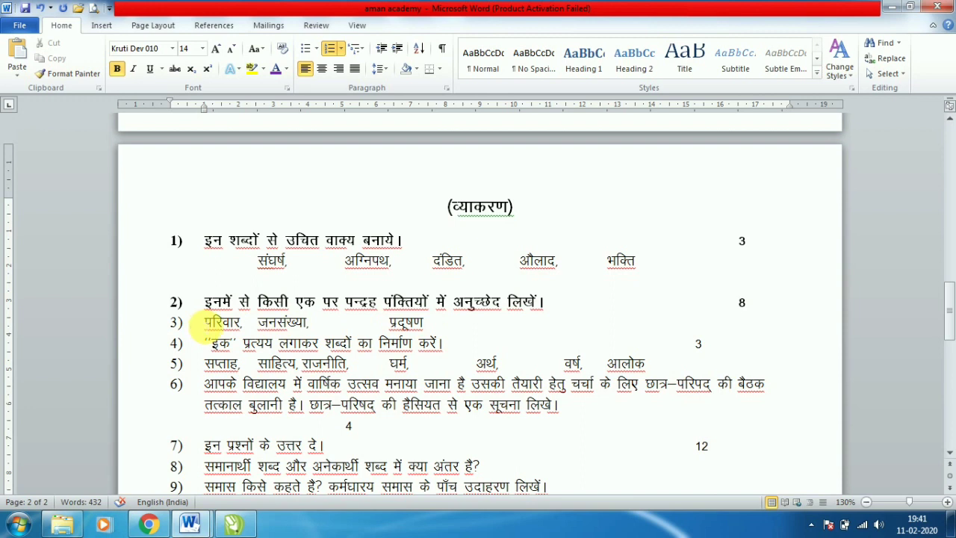
Step: Unnumber and indent the परिवार, जनसंख्या, प्रदूषण word list, then add a blank line after it
left_click(205, 323)
key("BackSpace")
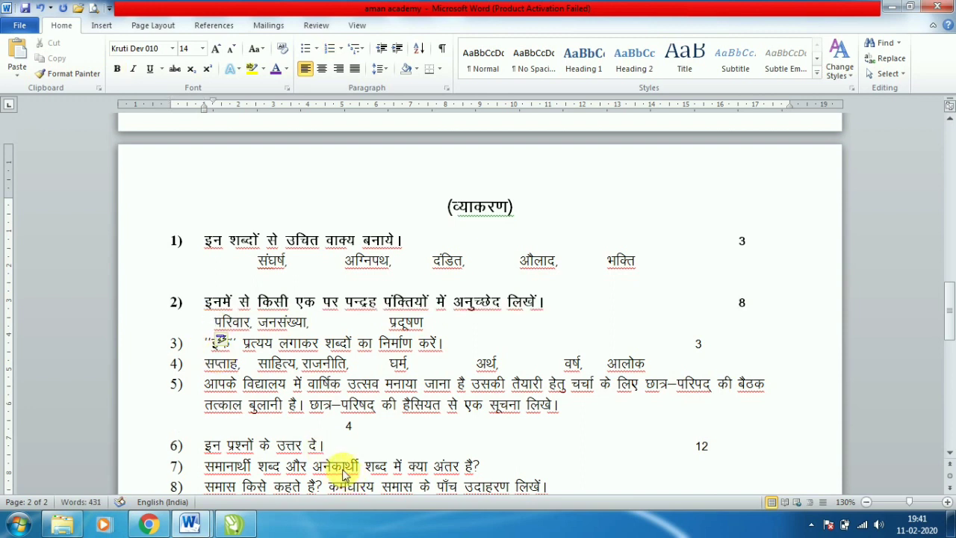
key("Tab")
key("Tab")
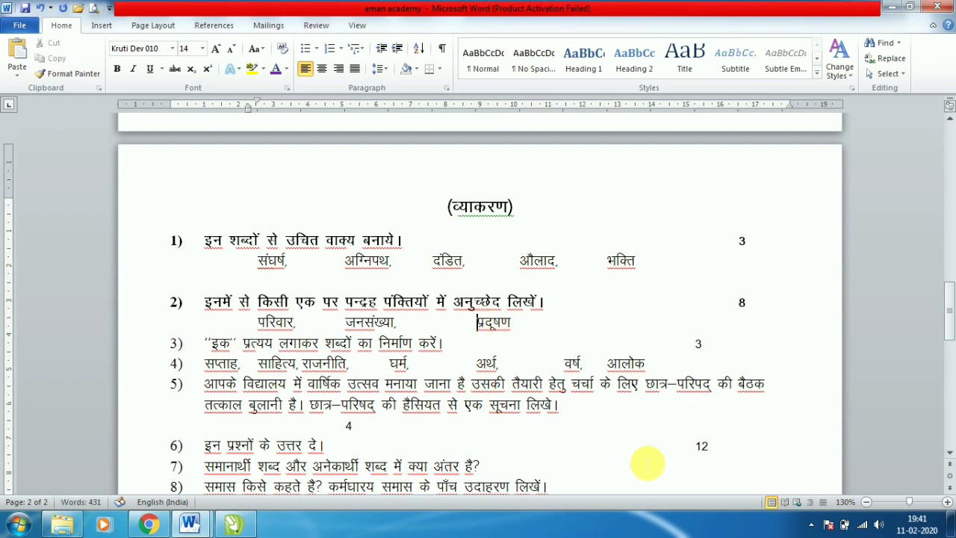
key("BackSpace")
left_click(497, 325)
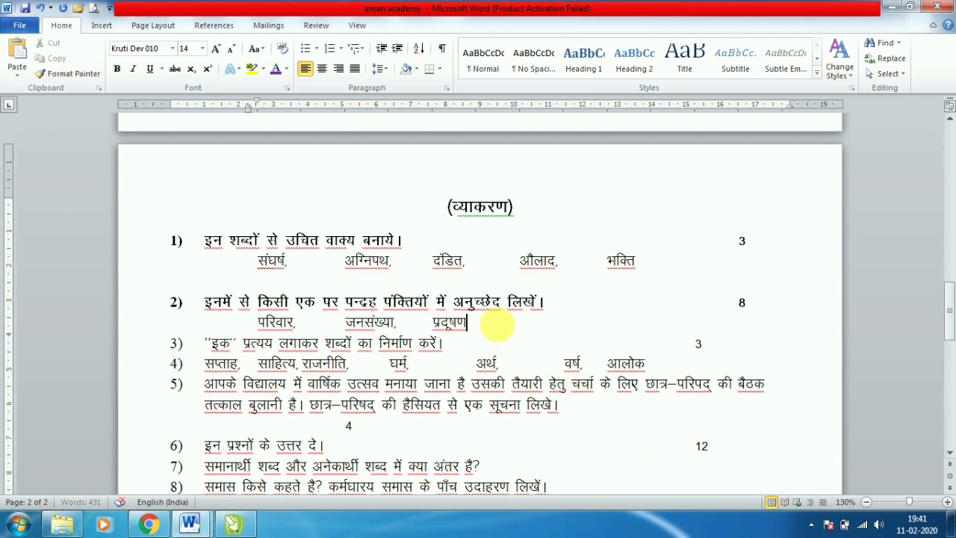
key("Return")
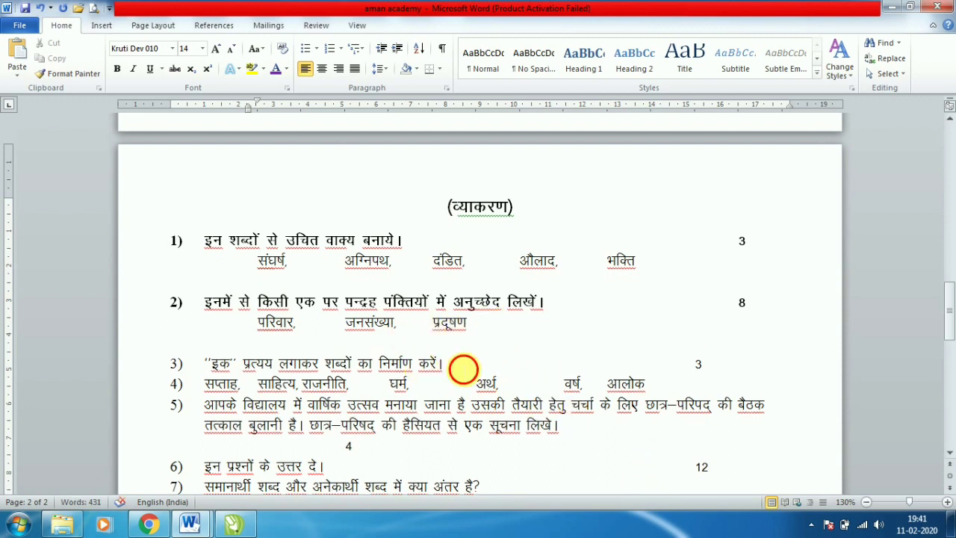
left_click_drag(446, 365, 206, 367)
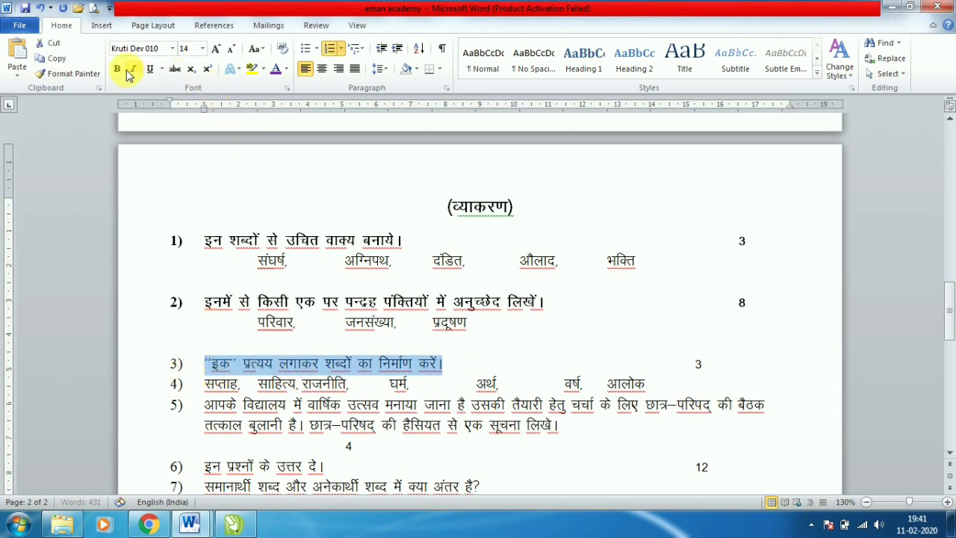
Step: Bold question 3, then unnumber and indent its word list
left_click(117, 68)
left_click(176, 364)
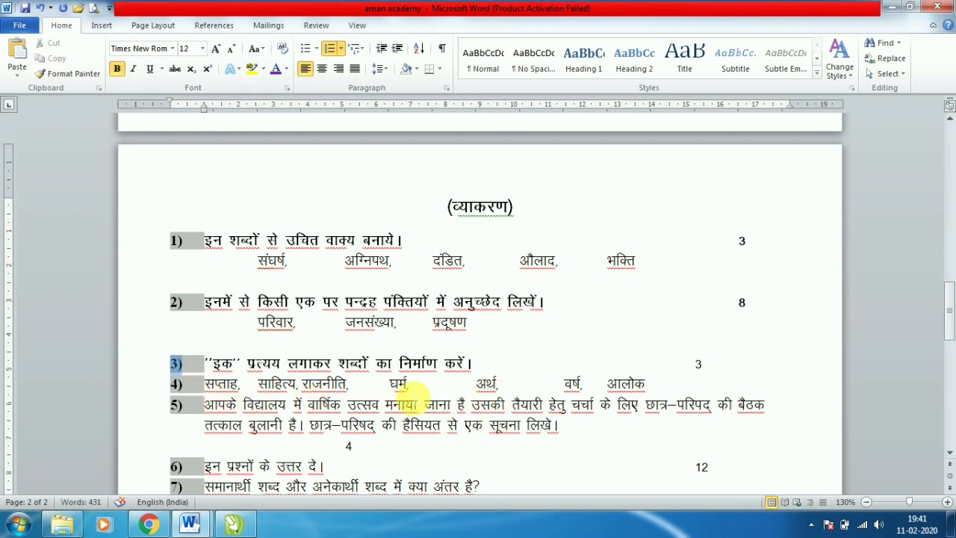
left_click(207, 384)
key("BackSpace")
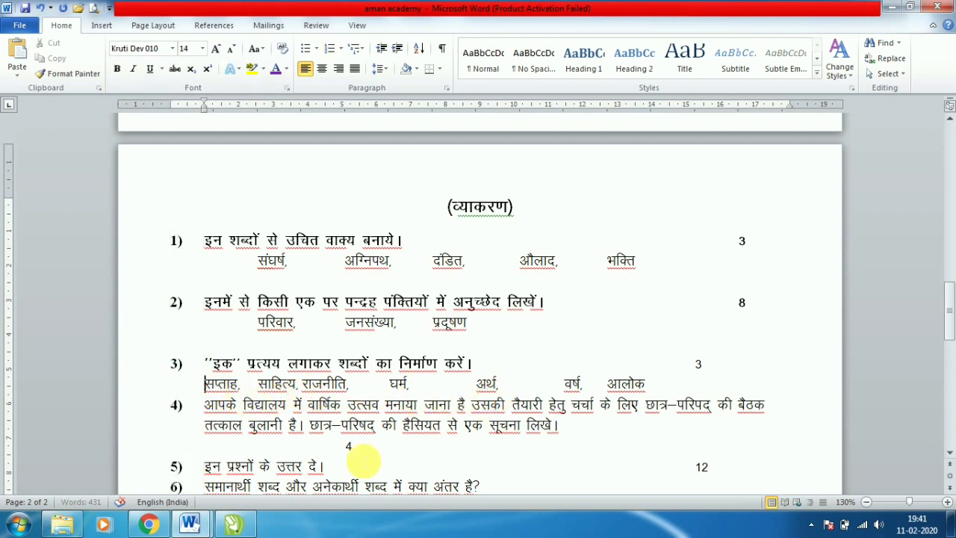
key("Tab")
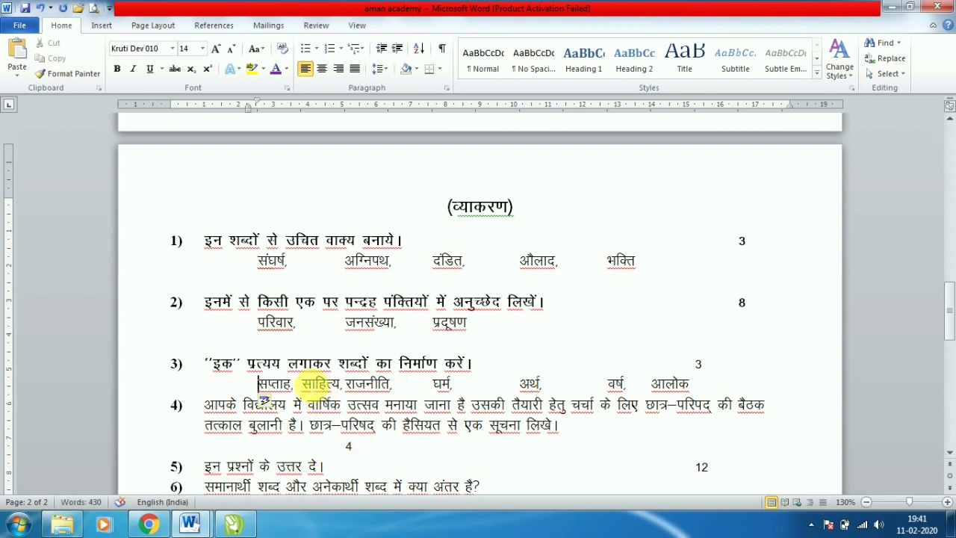
Step: Tab-space the words into two rows, moving अर्थ, वर्ष, आलोक onto the second row
left_click(302, 384)
key("Tab")
left_click(389, 384)
key("Tab")
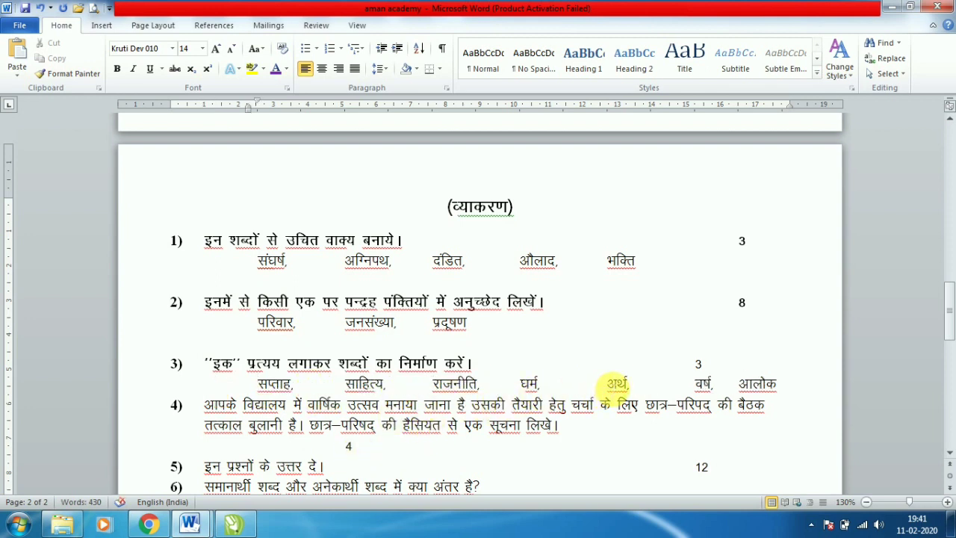
key("Return")
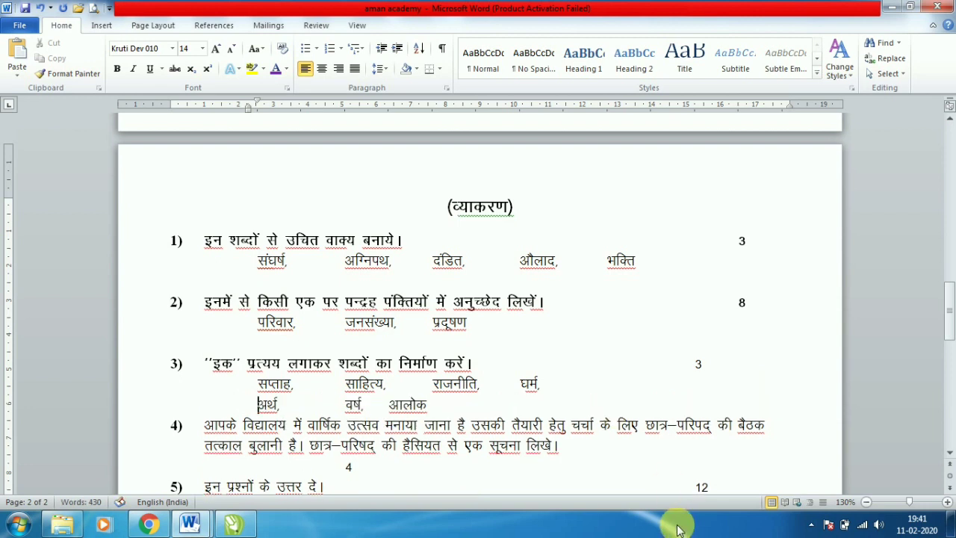
left_click(389, 404)
key("Tab")
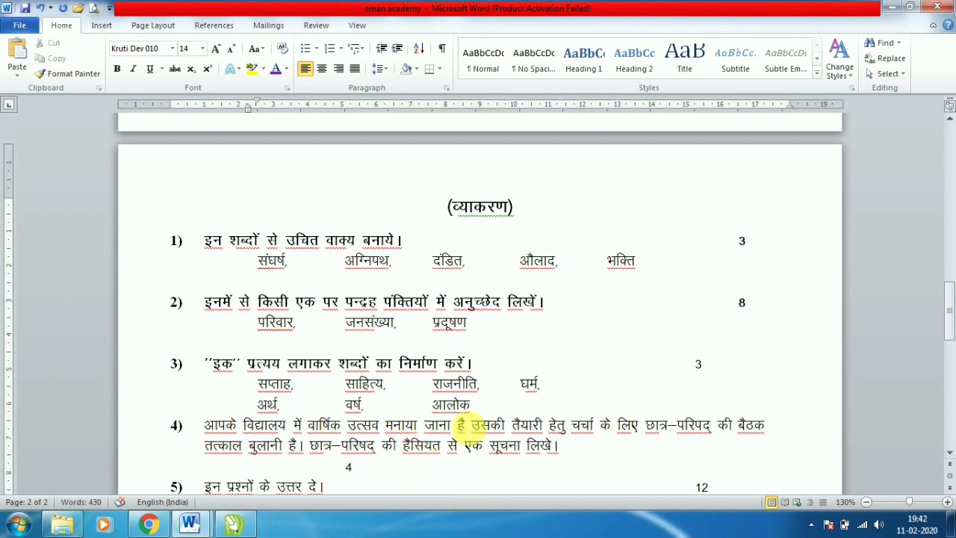
Step: Apply 1.5 line spacing to both word rows
left_click_drag(473, 405, 418, 407)
left_click_drag(267, 403, 262, 385)
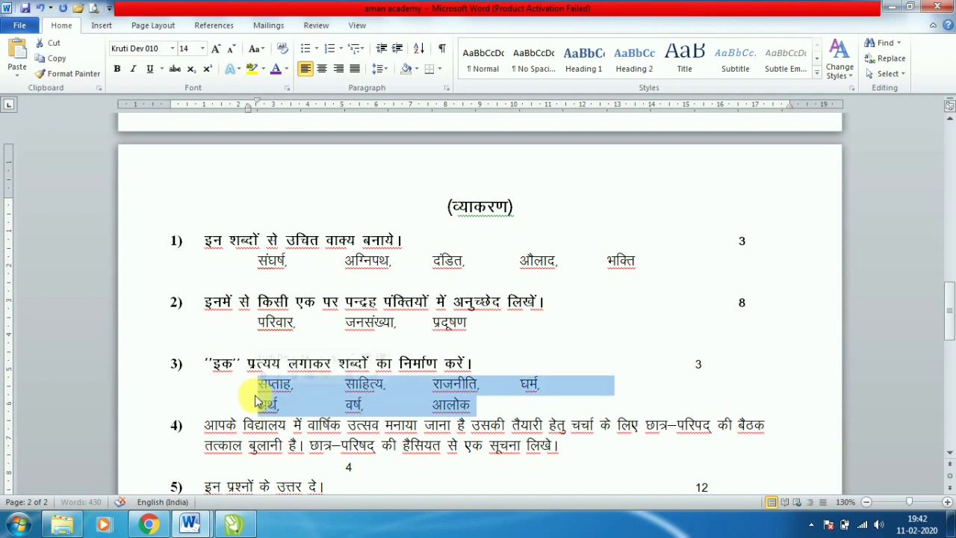
left_click(378, 69)
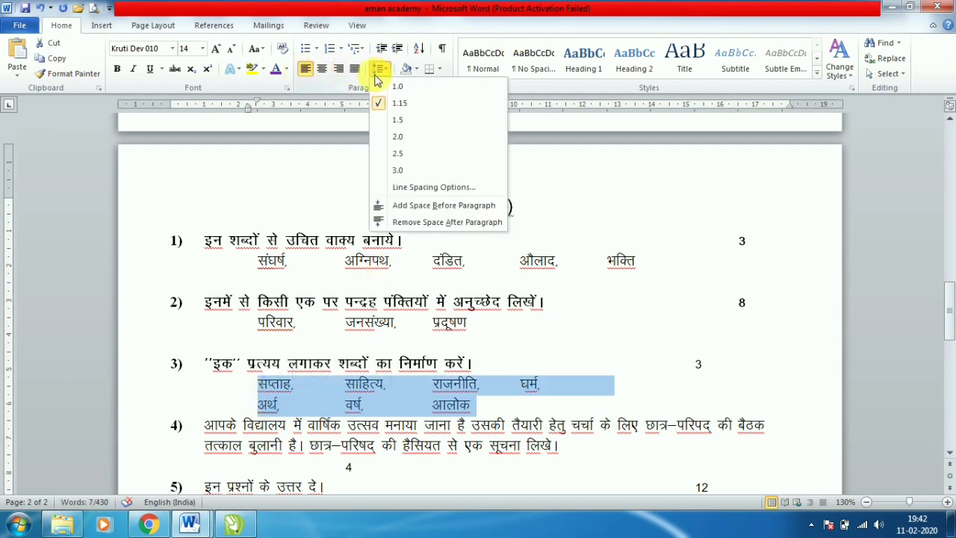
left_click(398, 119)
left_click(540, 437)
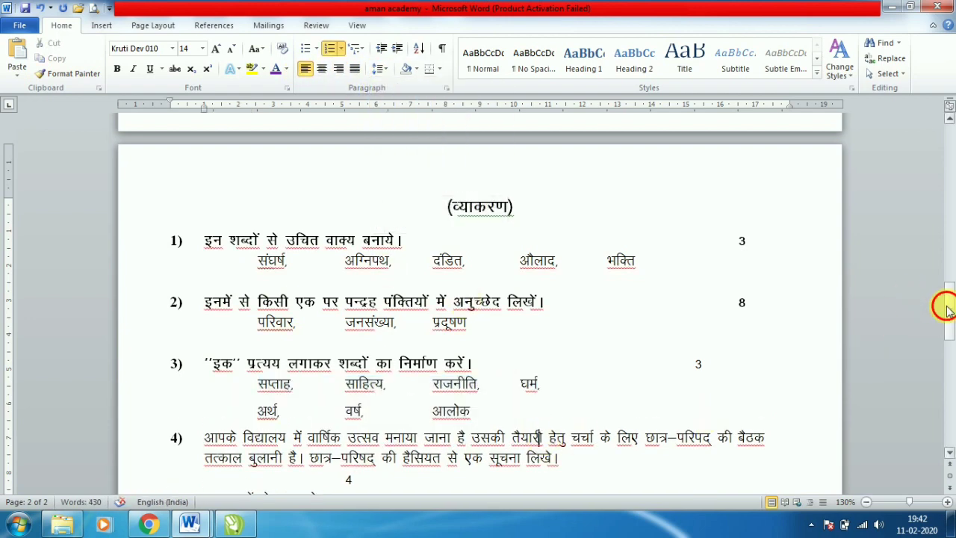
left_click_drag(947, 301, 951, 337)
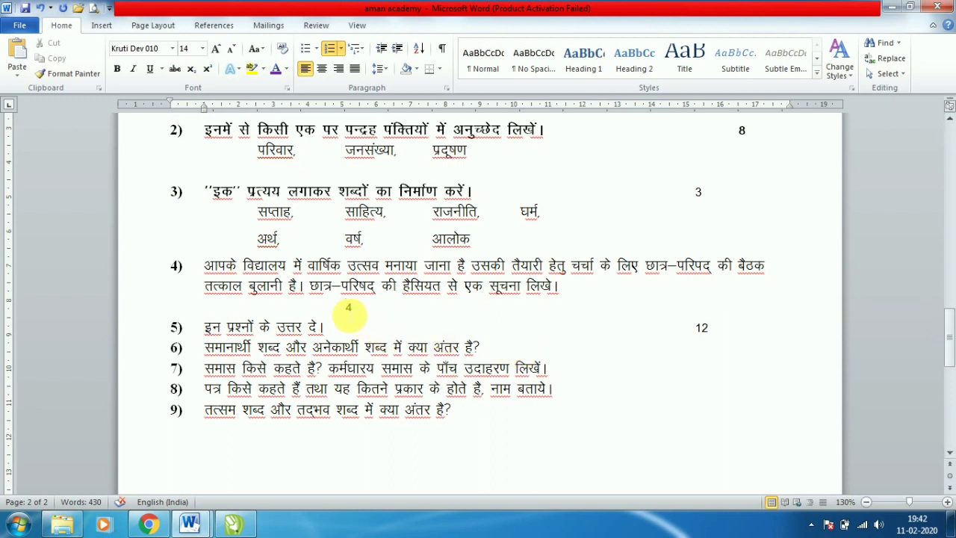
Step: Bold question 4 and rejoin its marks 4 onto the question line
left_click(347, 308)
key("BackSpace")
key("BackSpace")
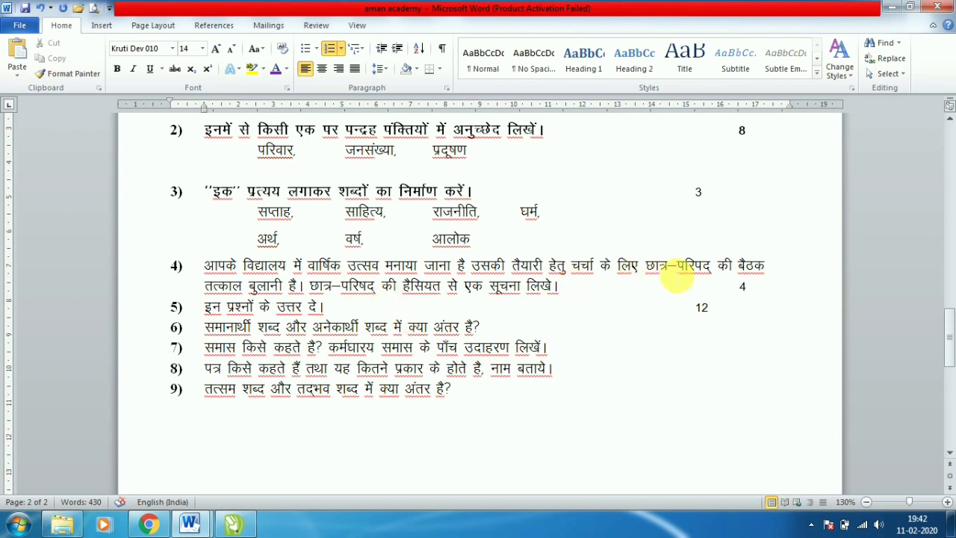
left_click_drag(758, 288, 182, 268)
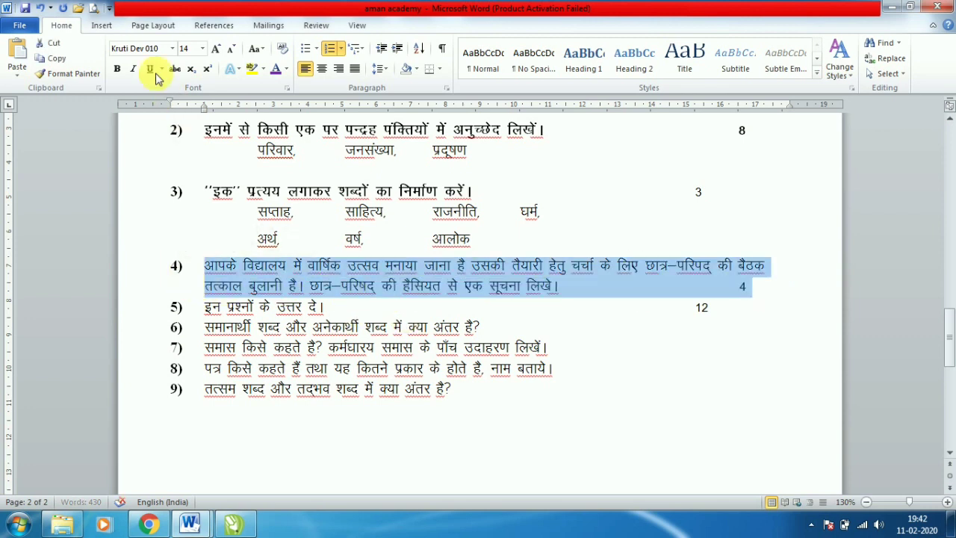
left_click(117, 69)
left_click(258, 307)
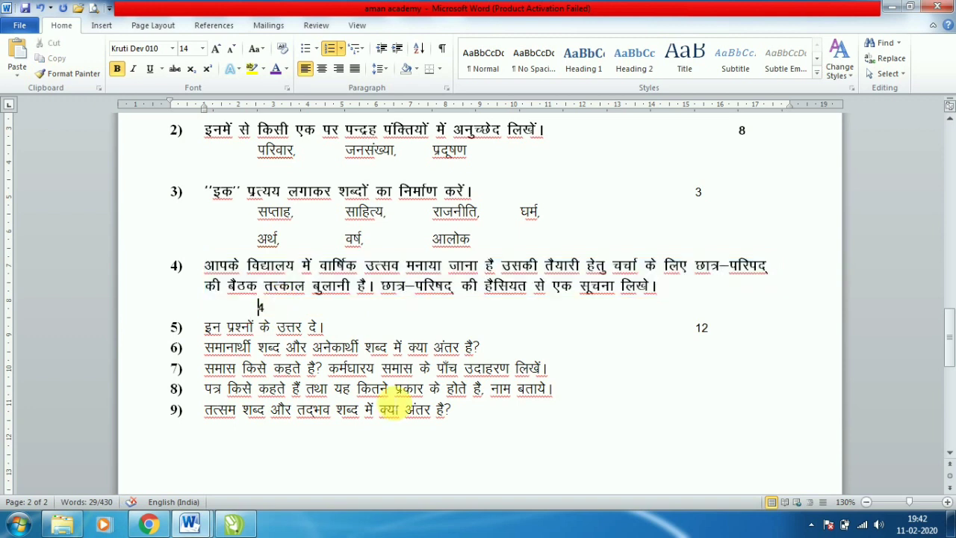
key("BackSpace")
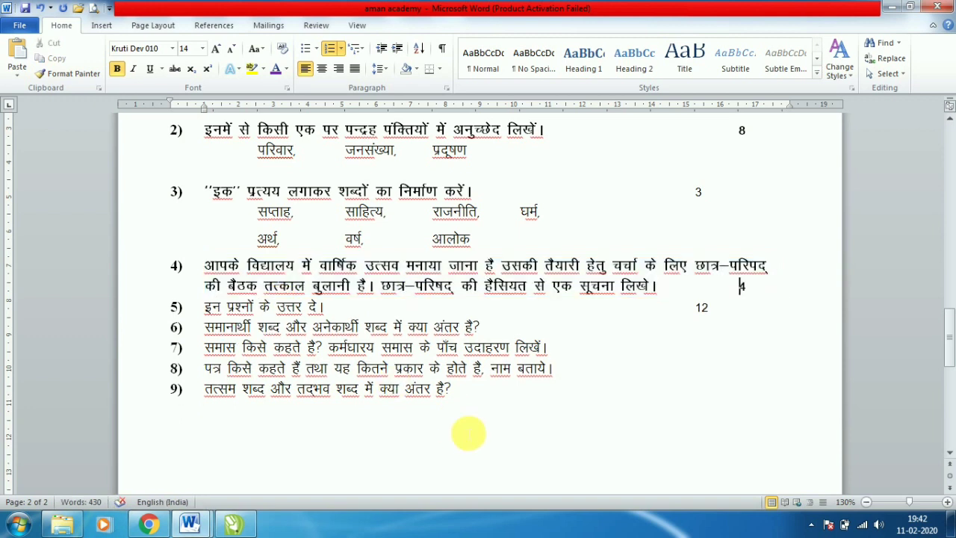
Step: Bold question 3's marks 3 and tab it into line with the other marks
double_click(699, 192)
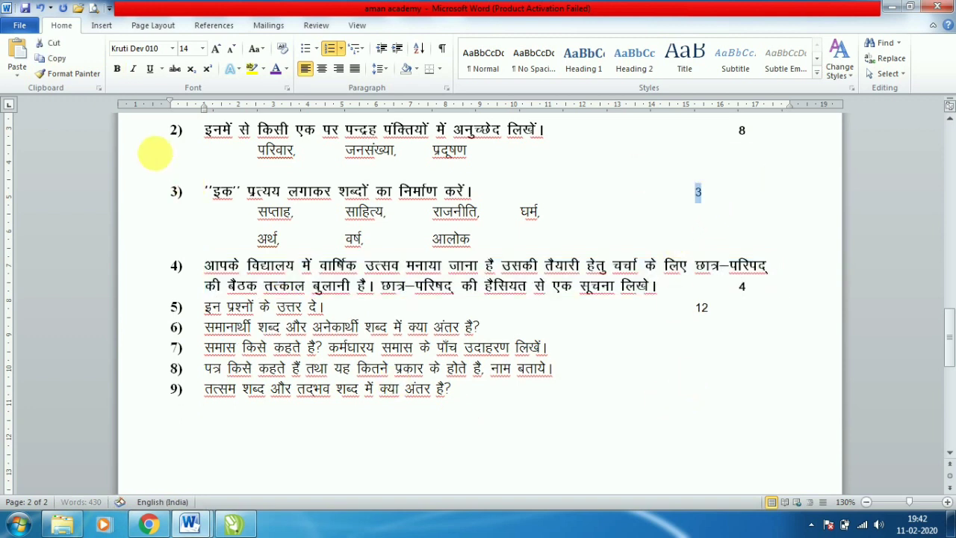
left_click(116, 69)
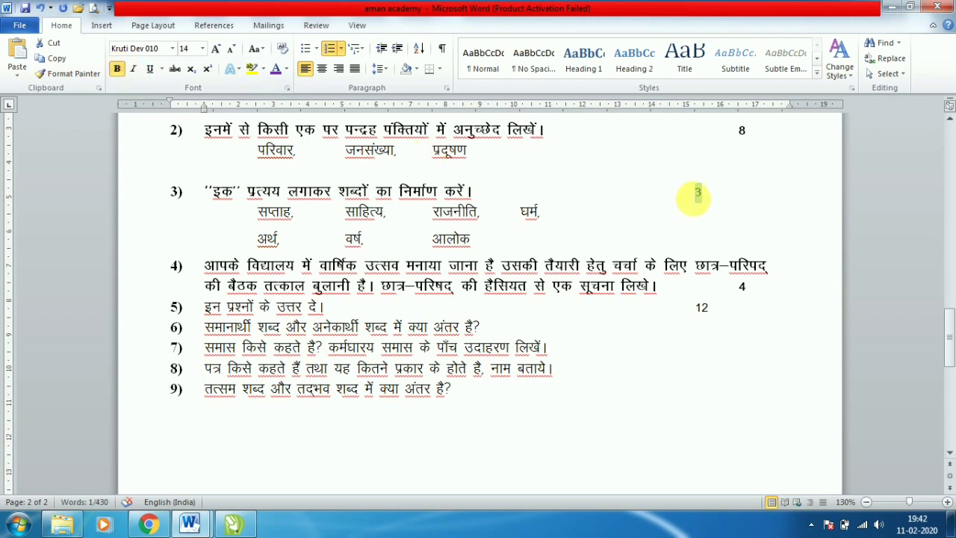
left_click(694, 192)
key("Tab")
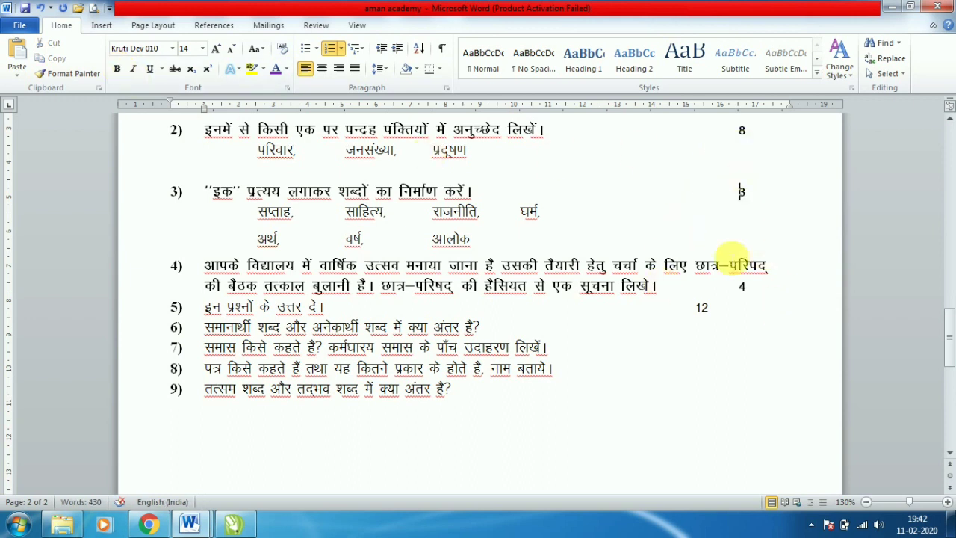
Step: Bold question 5 and tab its marks 12 into alignment with the others
double_click(706, 308)
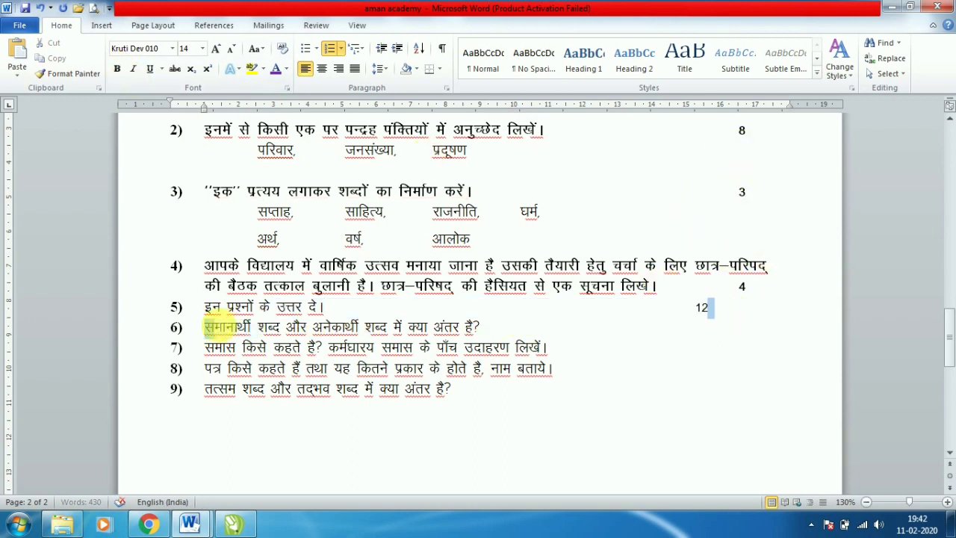
left_click(196, 308)
left_click(117, 69)
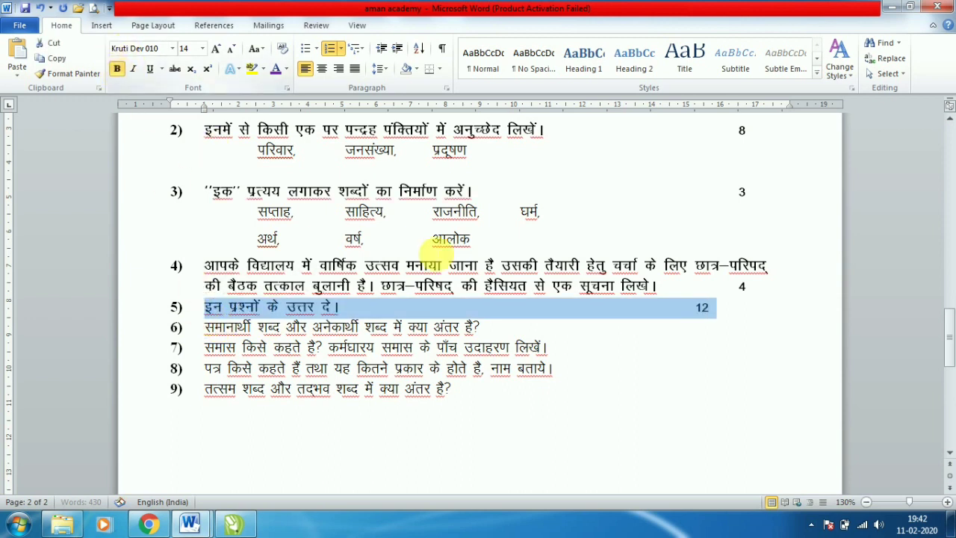
left_click(689, 306)
key("Tab")
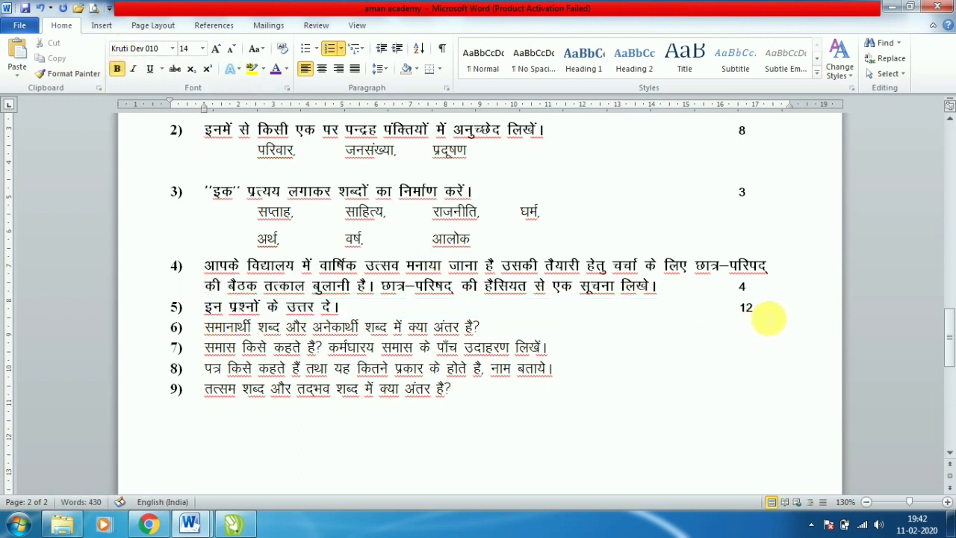
Step: Apply 1.5 line spacing from question 4's second line through question 5
left_click_drag(770, 319, 198, 308)
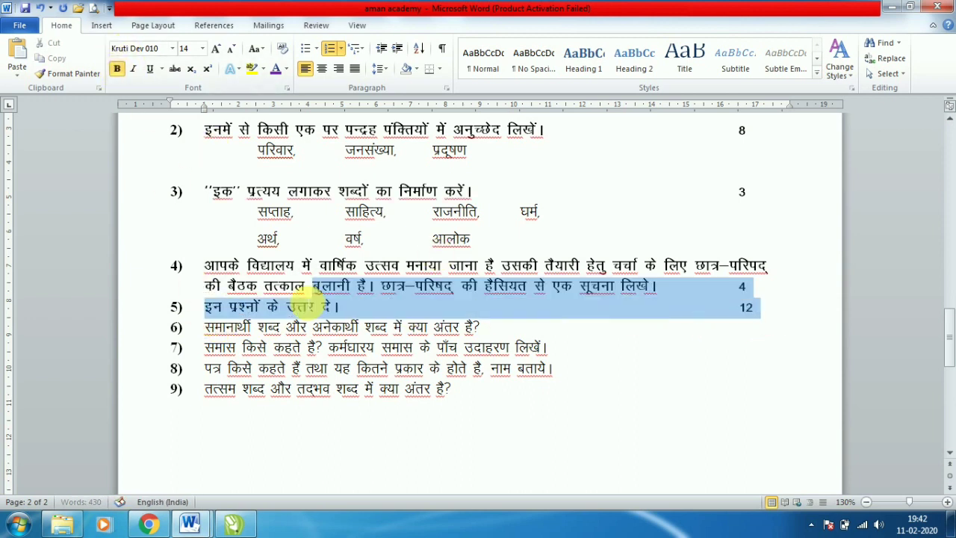
left_click(381, 69)
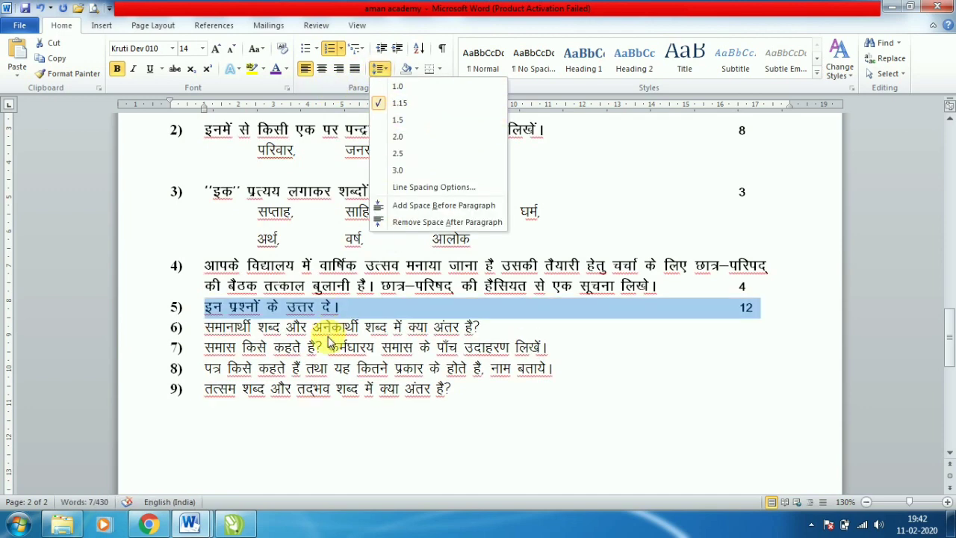
left_click(217, 281)
left_click(213, 292)
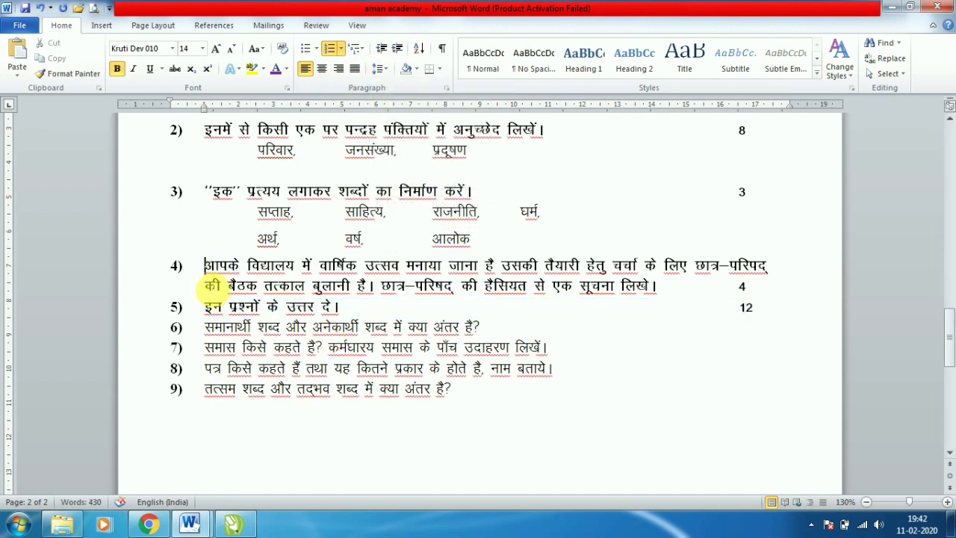
left_click_drag(213, 288, 340, 308)
left_click(380, 68)
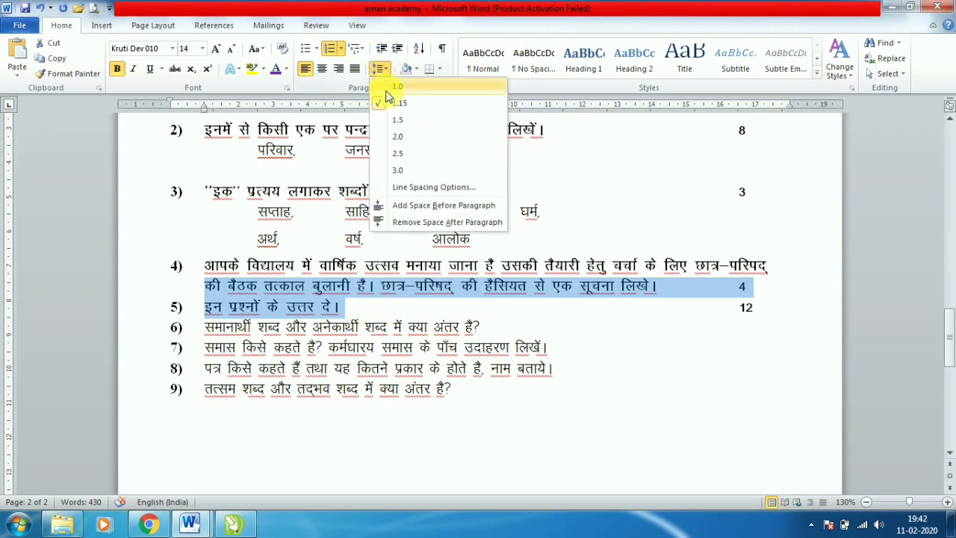
left_click(398, 119)
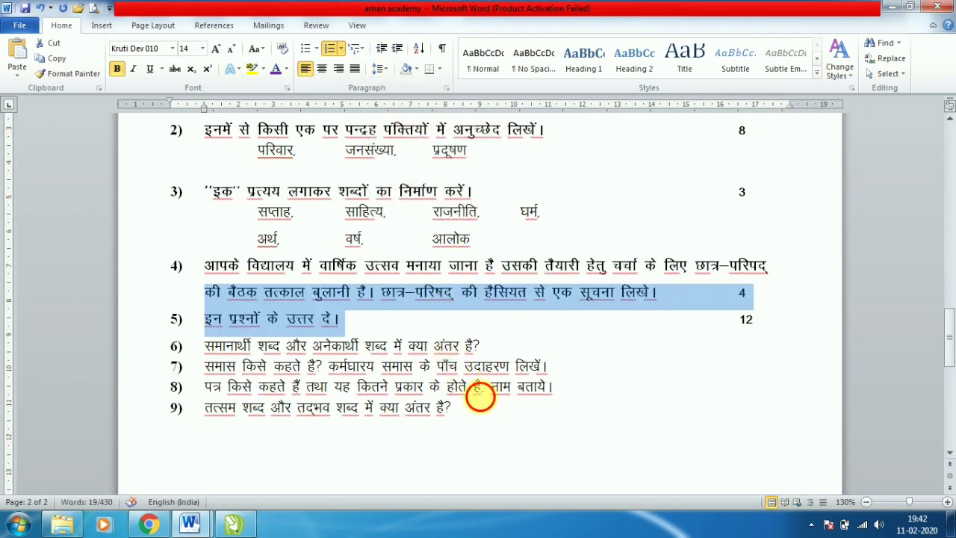
left_click(477, 391)
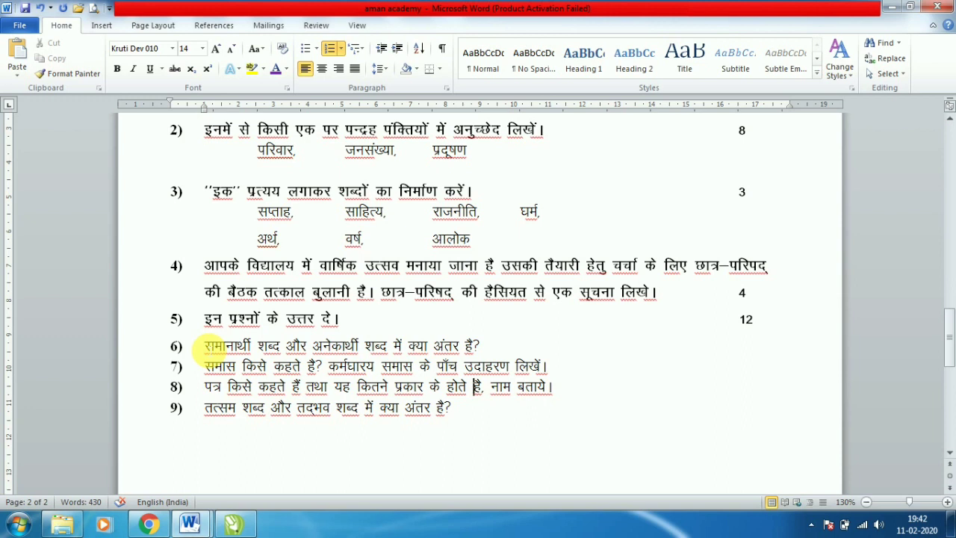
Step: Turn the four lines under question 5 into lettered sub-questions a. to d. and shift their indent left
left_click(207, 351)
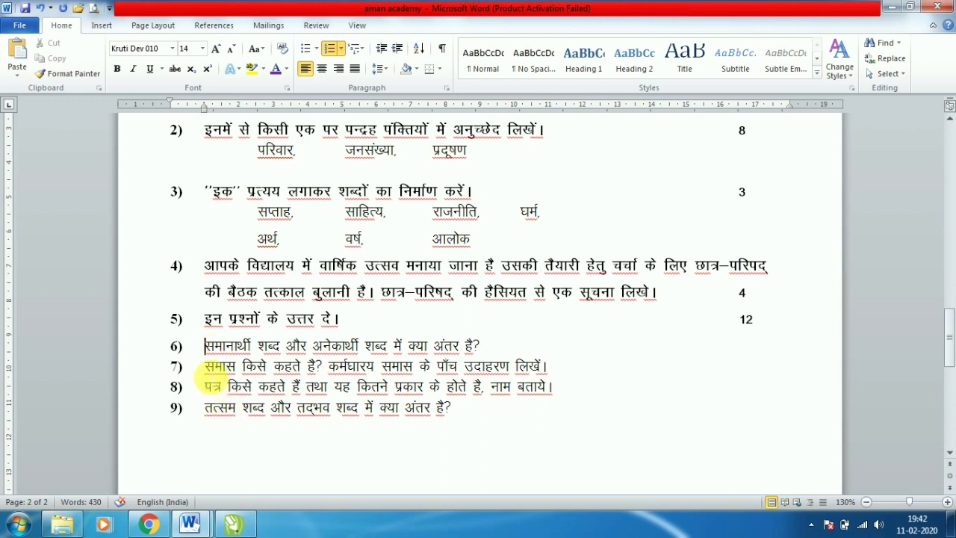
key("Tab")
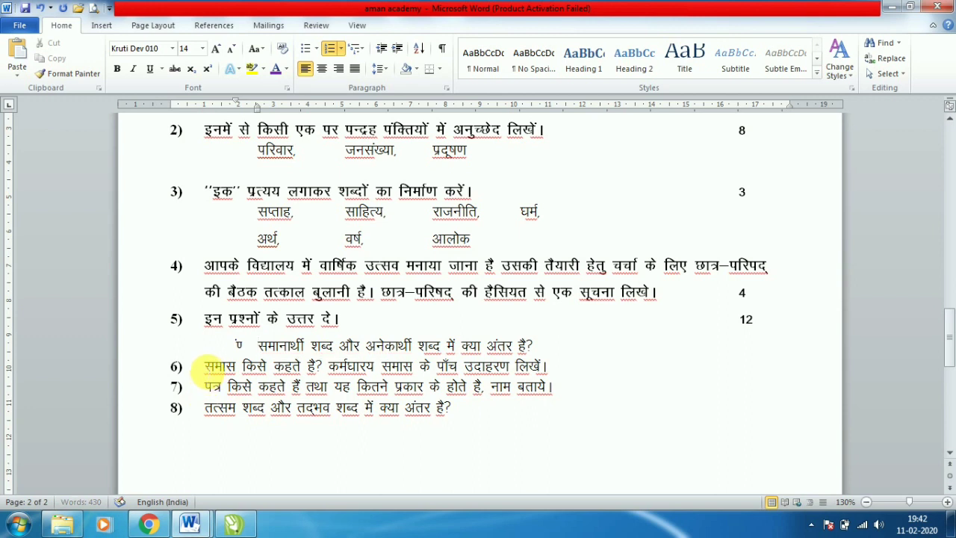
left_click(207, 366)
key("Tab")
left_click(204, 387)
key("Tab")
left_click(213, 408)
key("Tab")
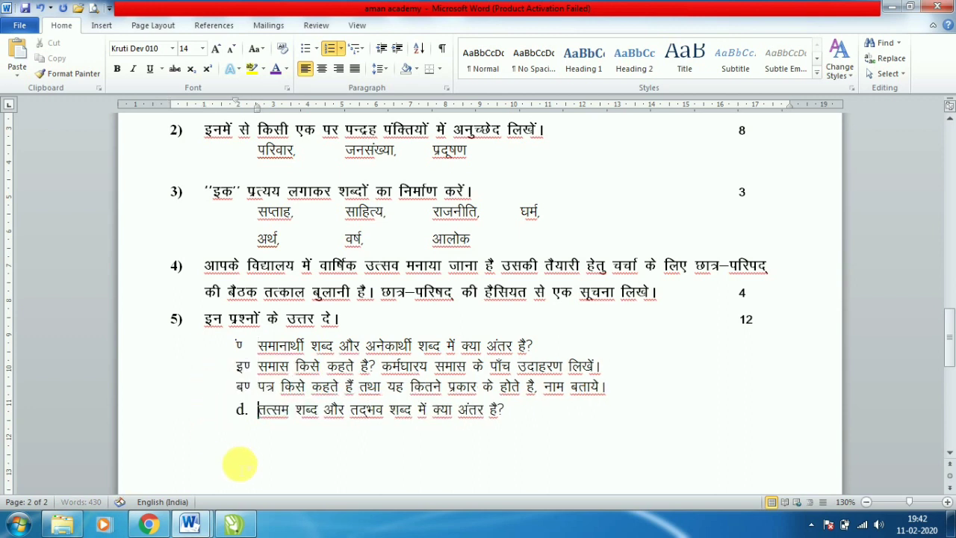
left_click_drag(257, 345, 523, 410)
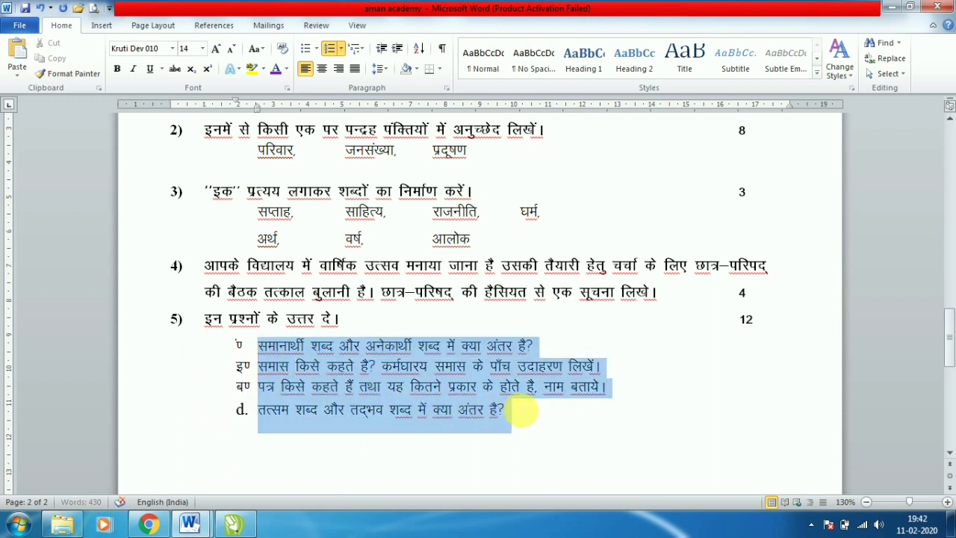
left_click_drag(258, 109, 232, 118)
Step: Set the sub-question letters to Times New Roman at size 12
left_click(213, 345)
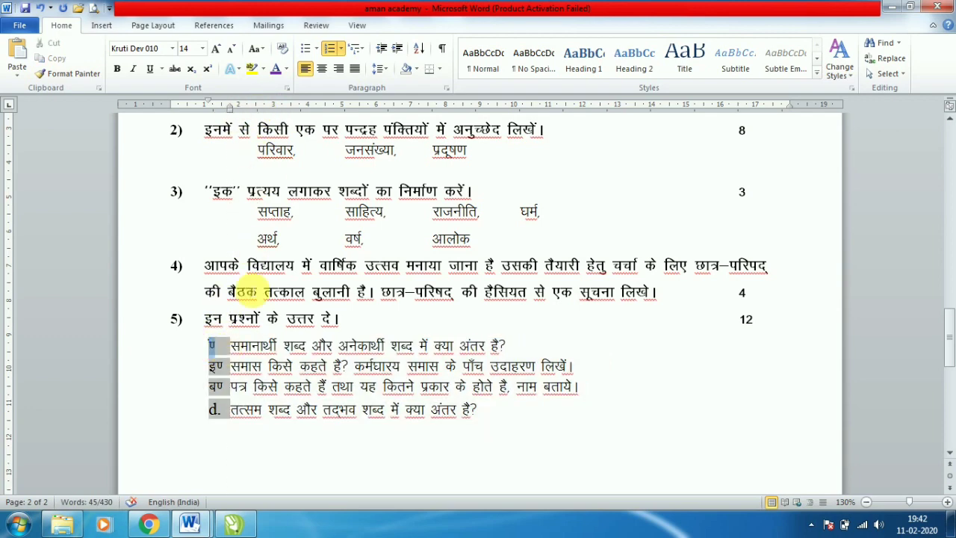
left_click(172, 50)
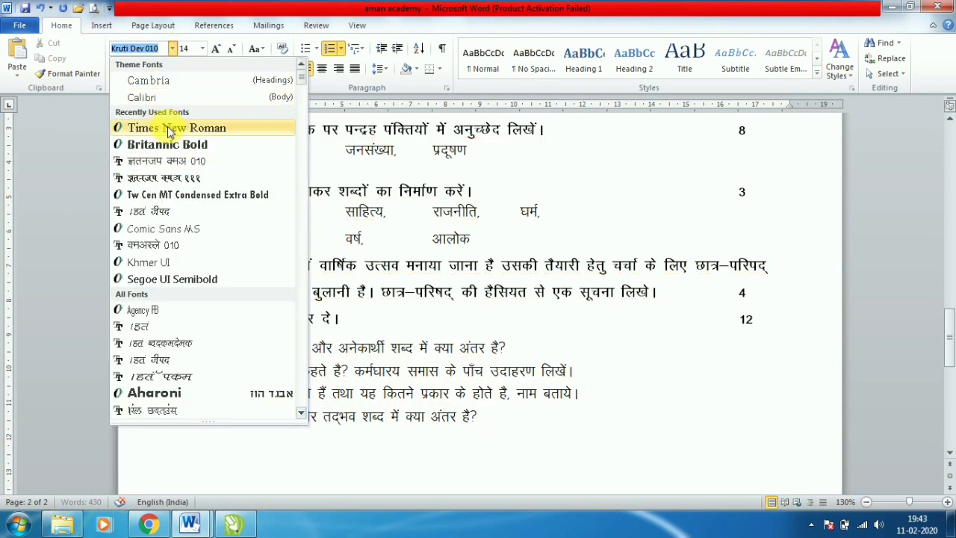
left_click(165, 124)
left_click(233, 50)
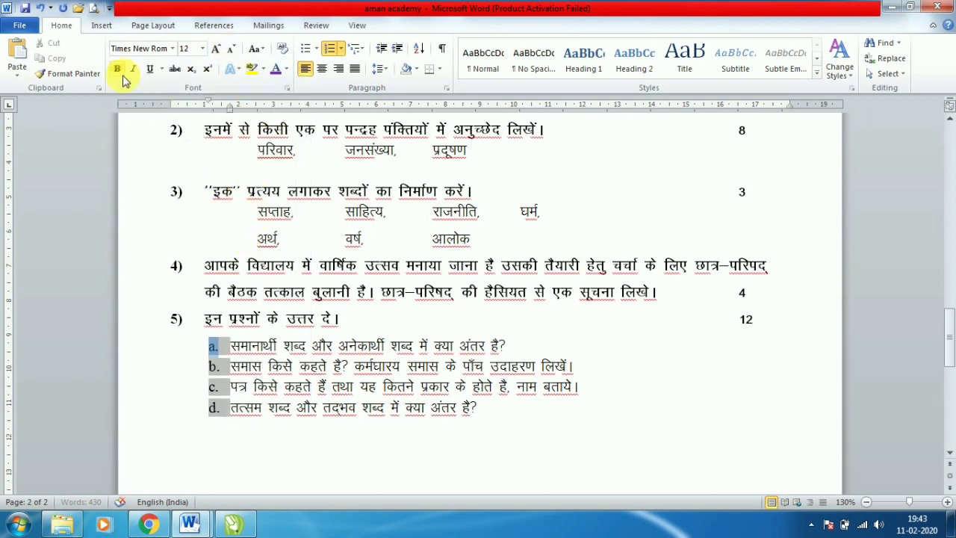
left_click(485, 417)
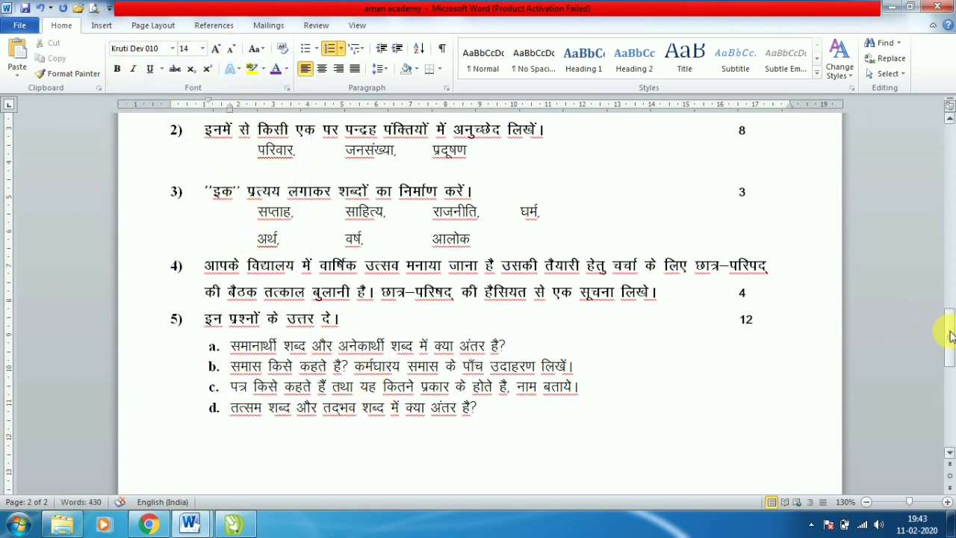
left_click_drag(950, 341, 949, 397)
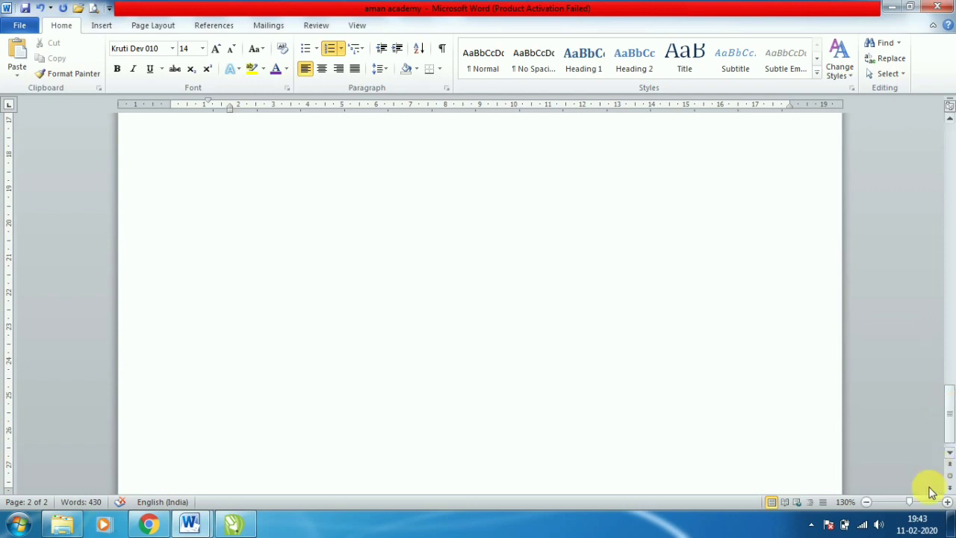
left_click(882, 501)
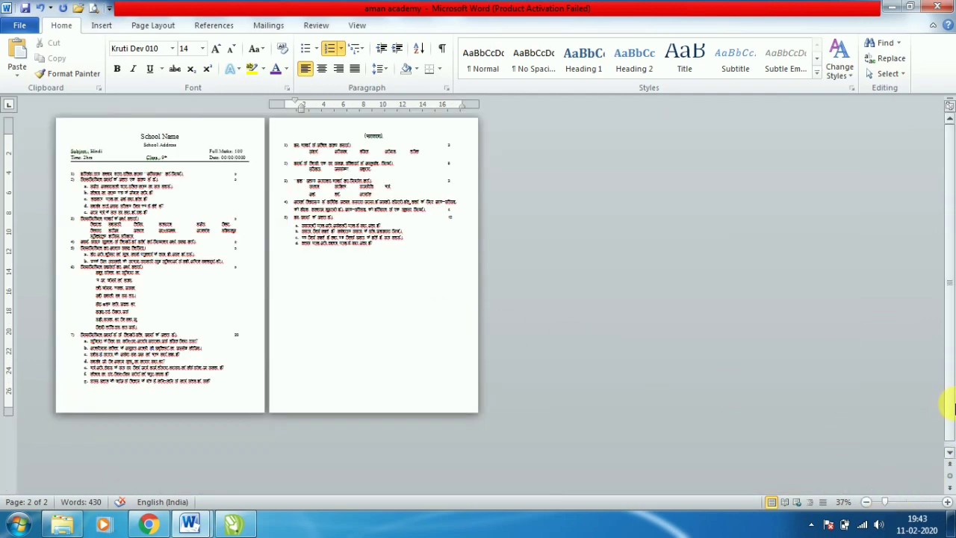
left_click(907, 502)
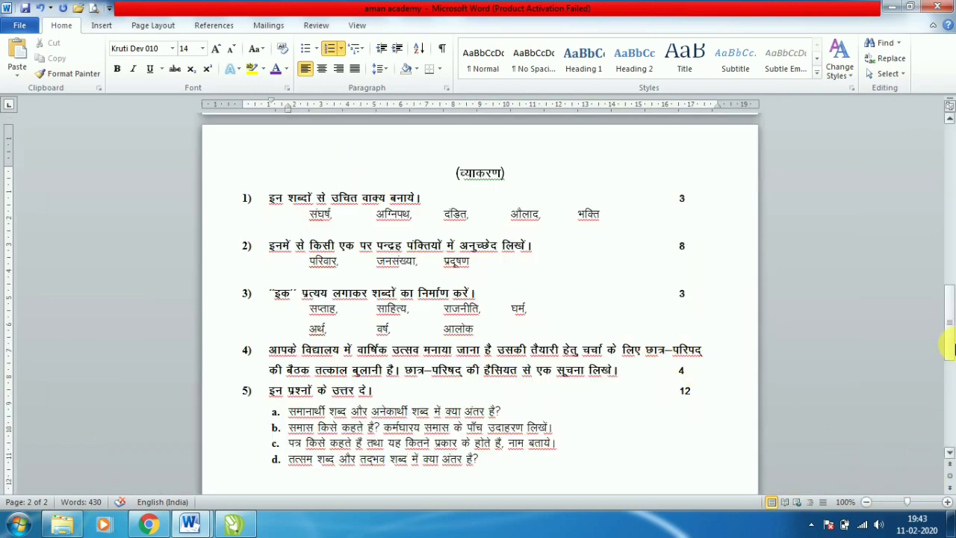
mouse_move(949, 345)
left_mouse_down()
mouse_move(950, 166)
mouse_move(950, 290)
left_mouse_up()
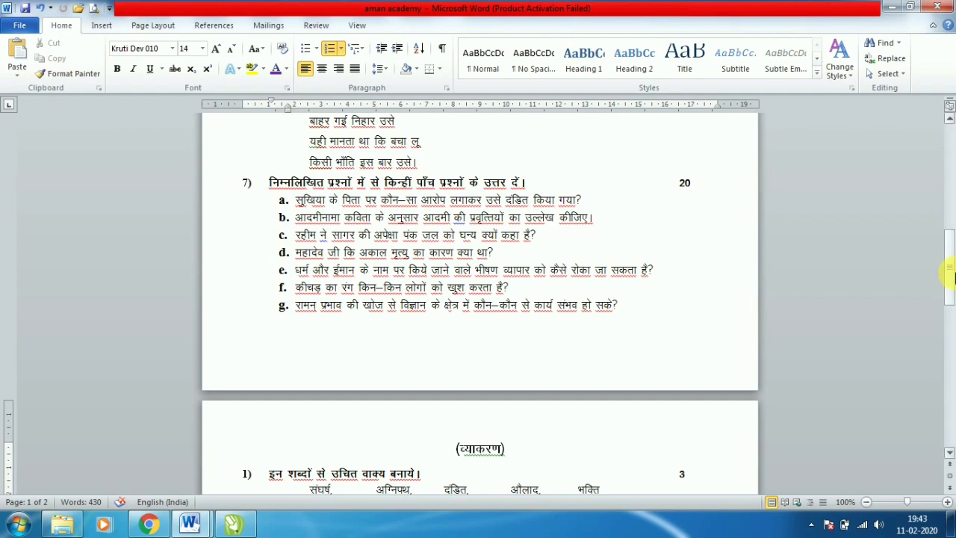
left_click_drag(951, 277, 951, 345)
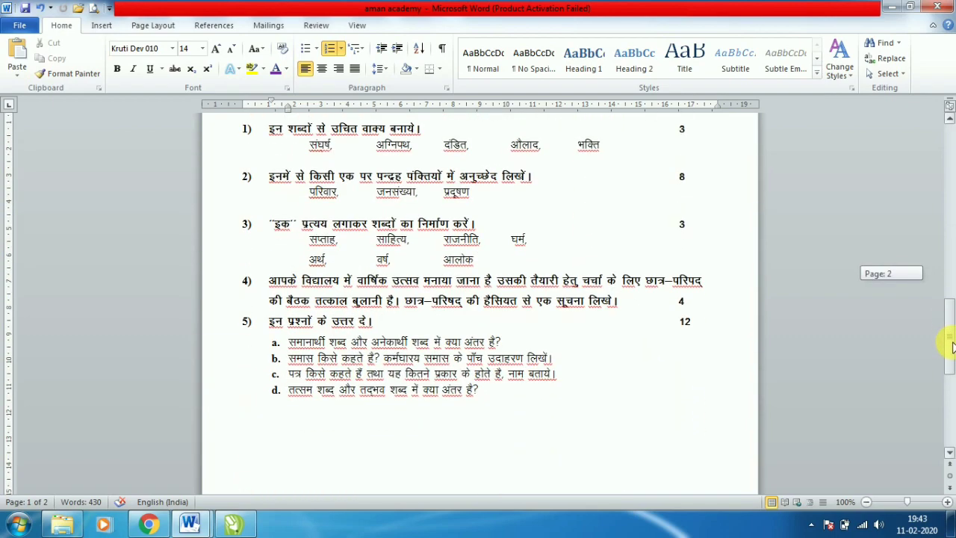
mouse_move(951, 345)
left_mouse_down()
mouse_move(940, 166)
mouse_move(946, 385)
left_mouse_up()
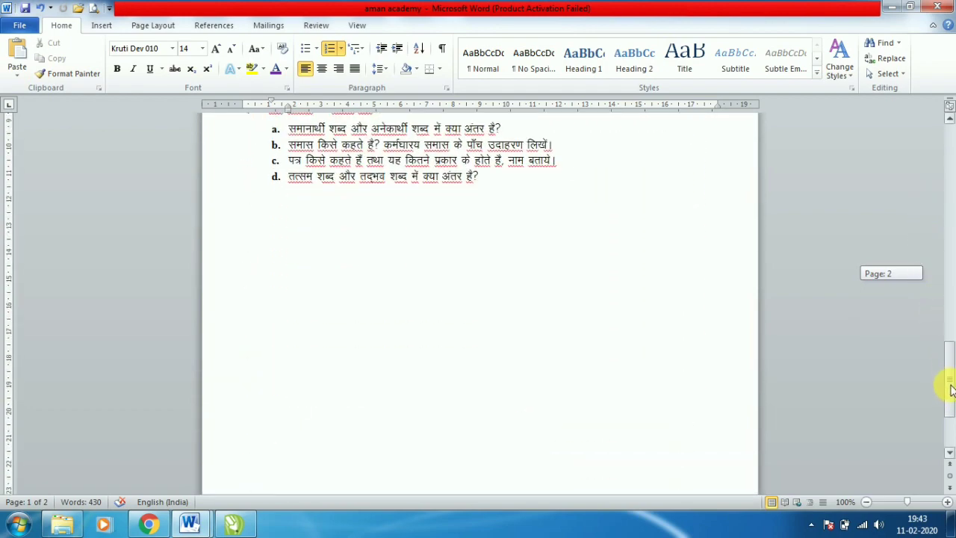
Step: Start a new plain line after sub-question d
left_click(316, 230)
left_click(523, 187)
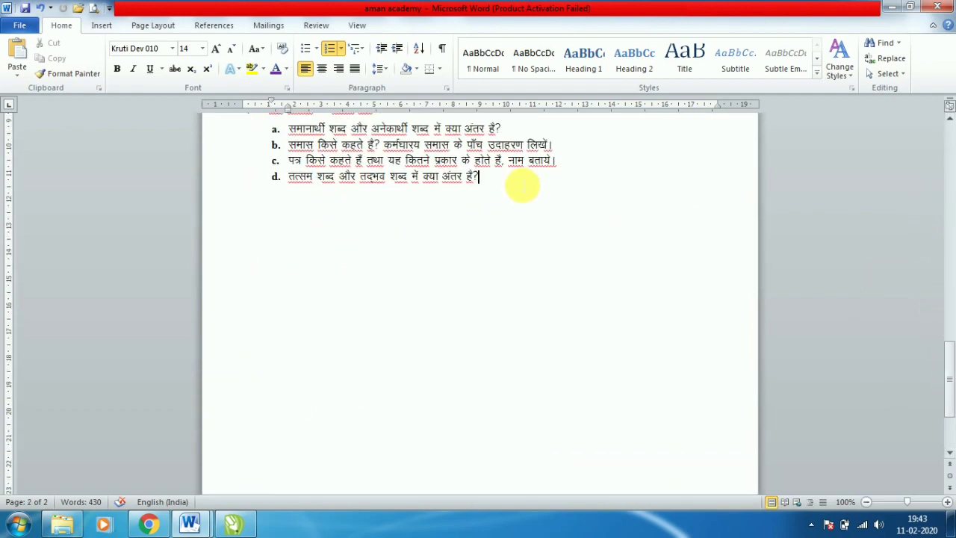
key("Return")
key("Return")
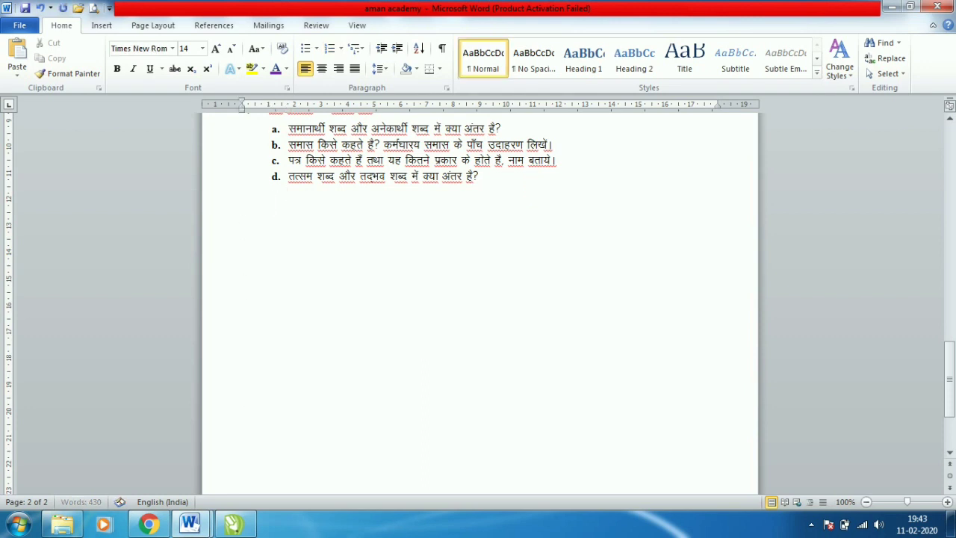
scroll(516, 179, "down", 2)
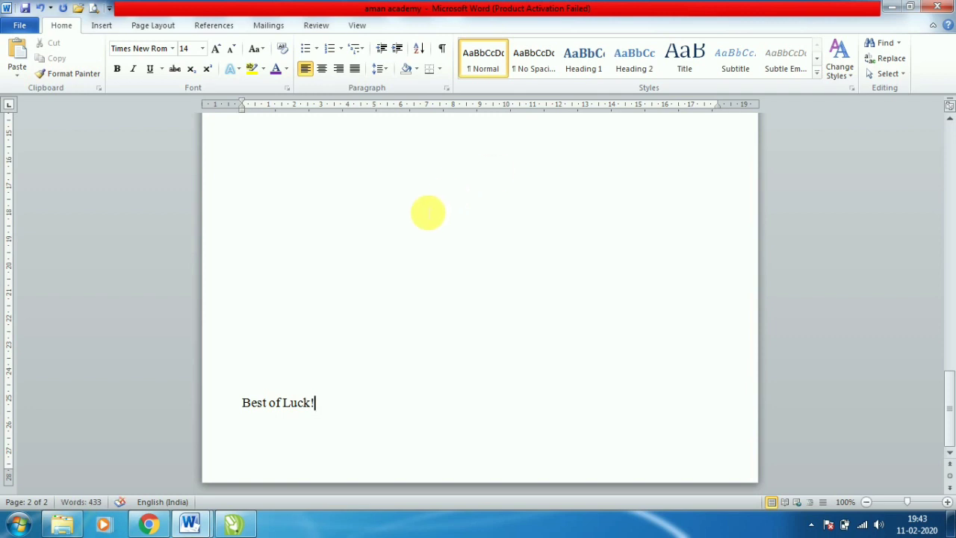
Step: Centre the 'Best of Luck!' line and make it bold at size 16
left_click(322, 68)
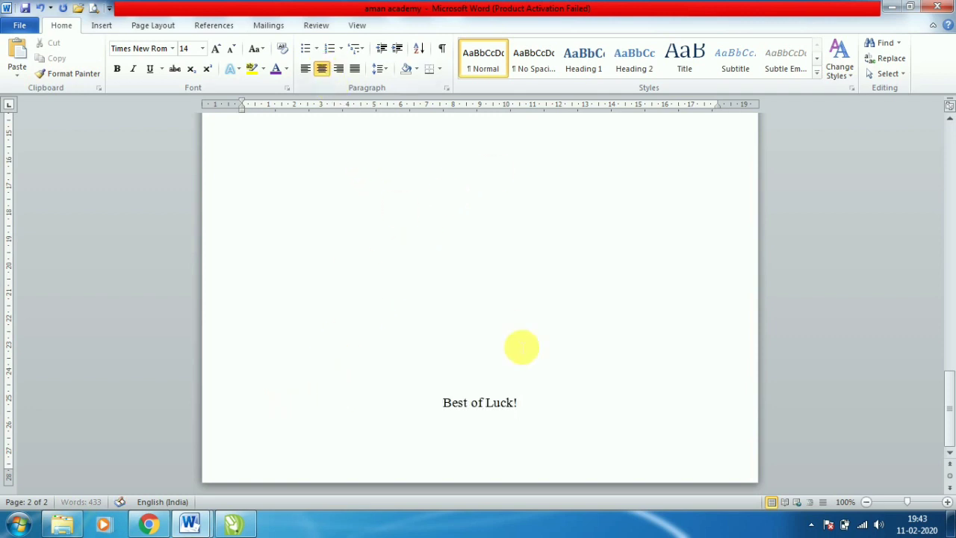
left_click_drag(532, 403, 440, 406)
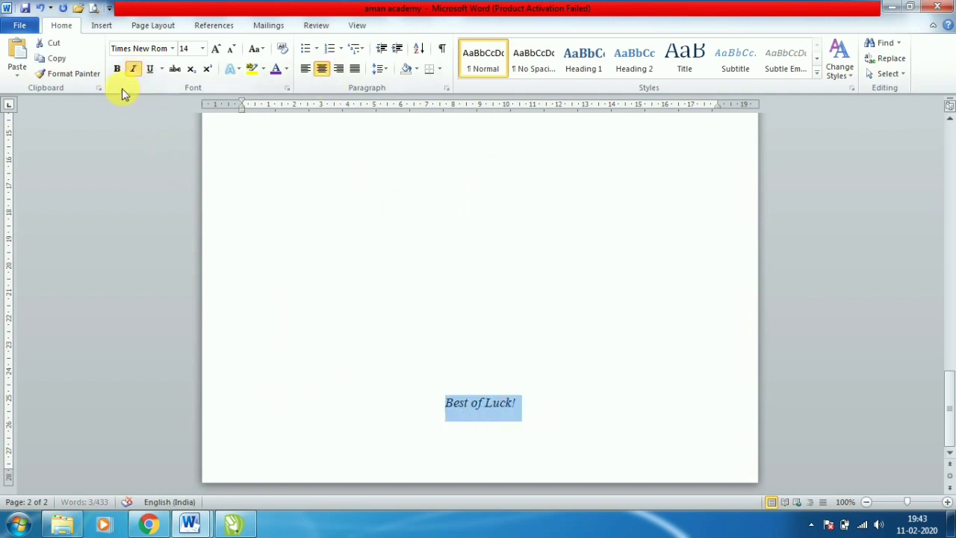
left_click(117, 68)
left_click(215, 51)
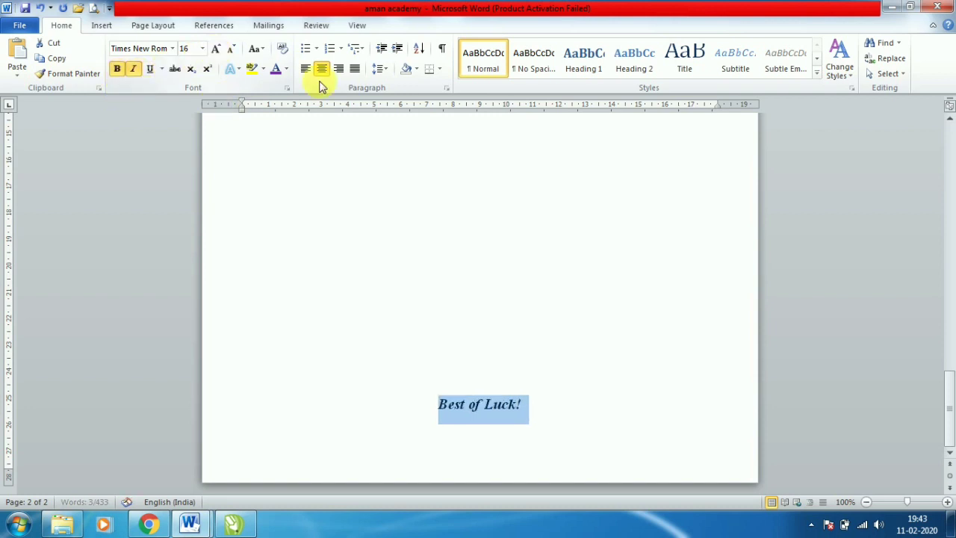
Step: Add a top border rule above the 'Best of Luck!' line
left_click(440, 71)
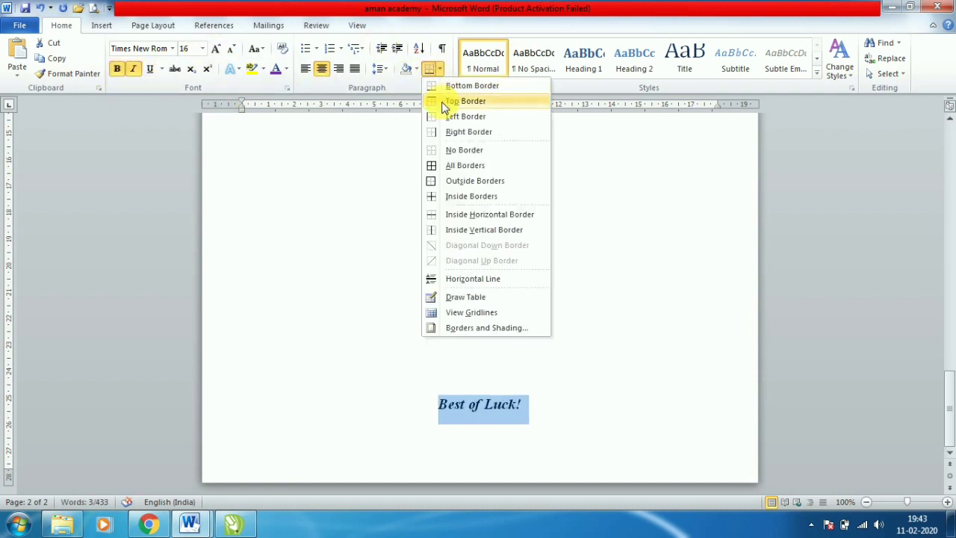
left_click(441, 100)
left_click(565, 403)
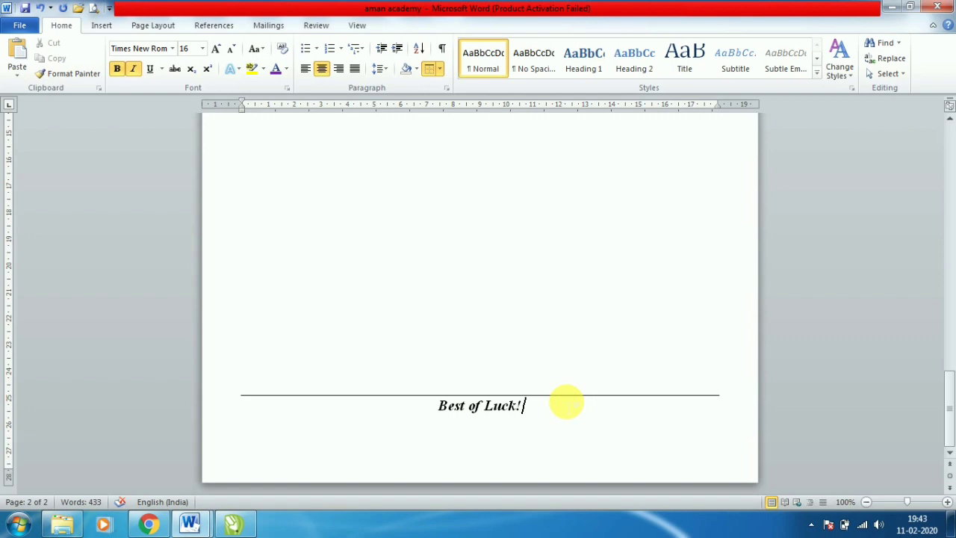
left_click_drag(949, 420, 951, 169)
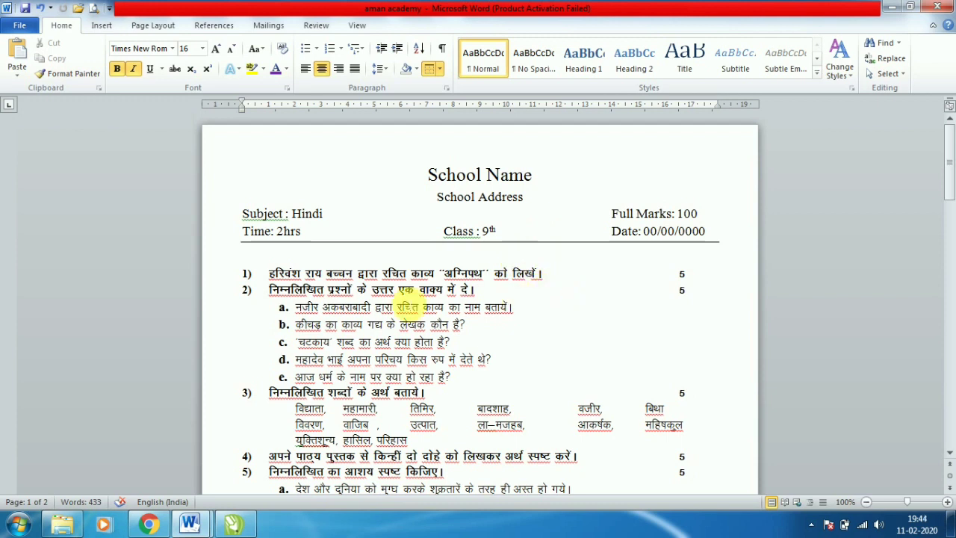
left_click_drag(269, 273, 489, 425)
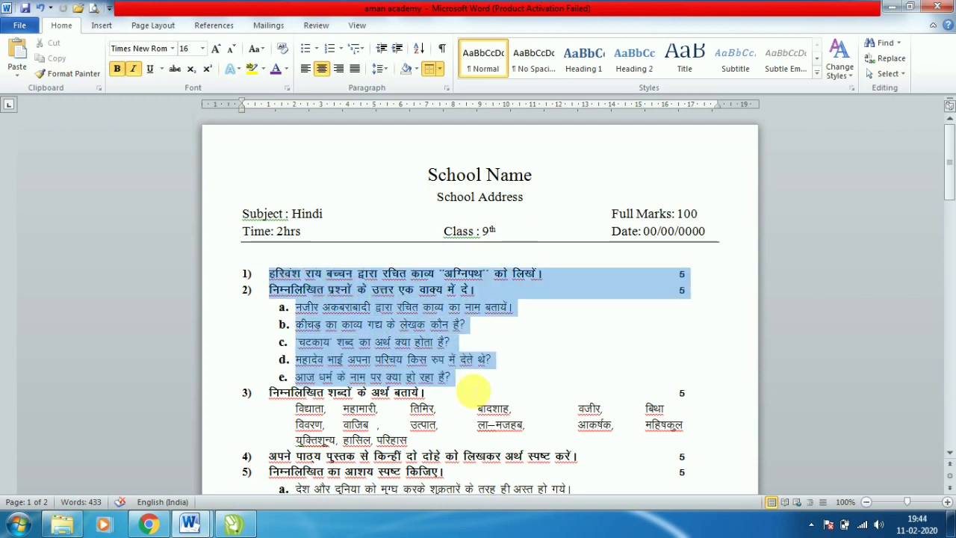
left_click(622, 463)
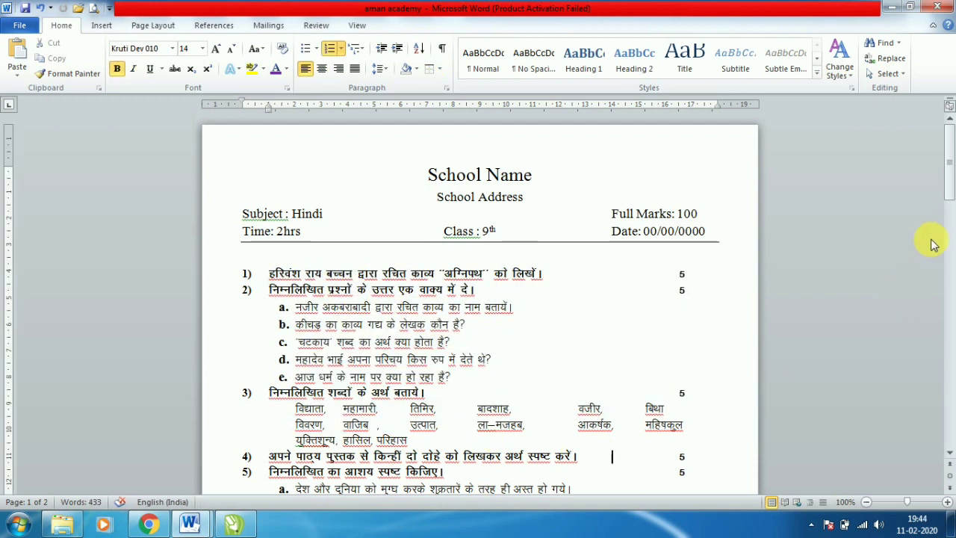
left_click_drag(949, 180, 953, 222)
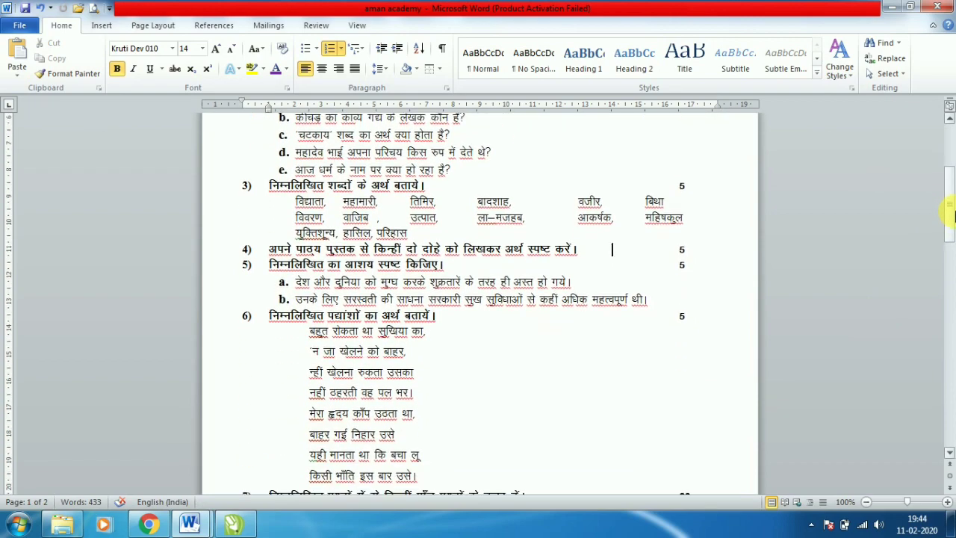
left_click_drag(953, 215, 952, 182)
mouse_move(270, 217)
left_mouse_down()
mouse_move(476, 484)
mouse_move(545, 373)
left_mouse_up()
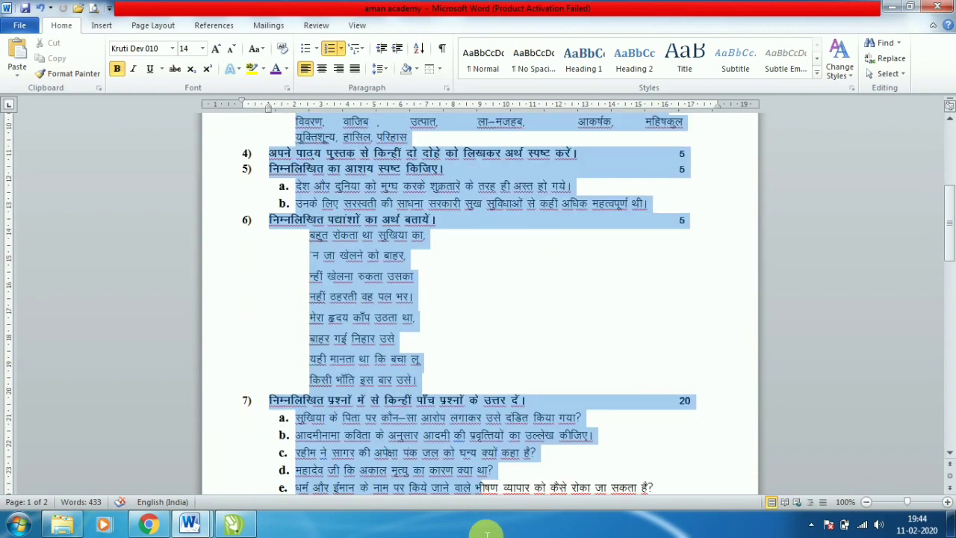
left_click(545, 366)
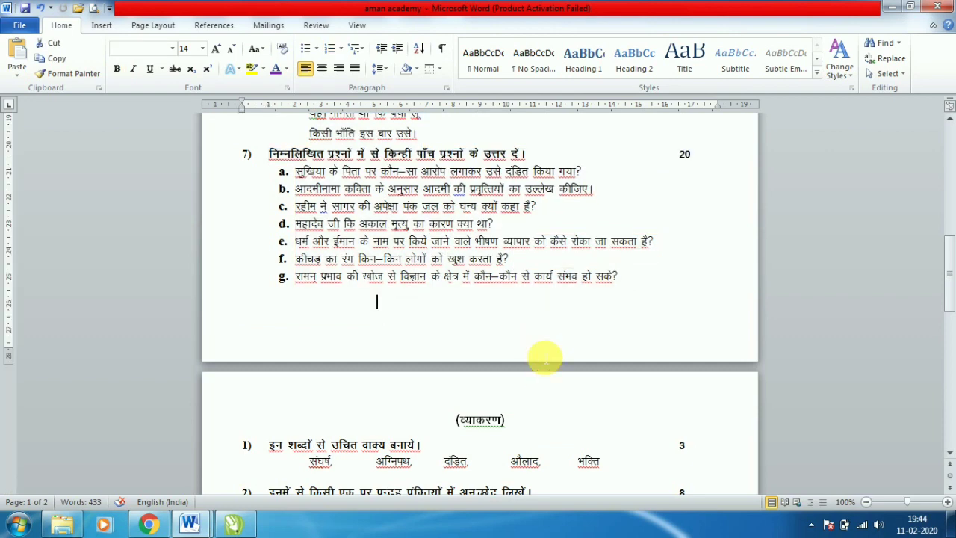
scroll(804, 358, "down", 1)
scroll(805, 358, "down", 4)
scroll(805, 357, "up", 4)
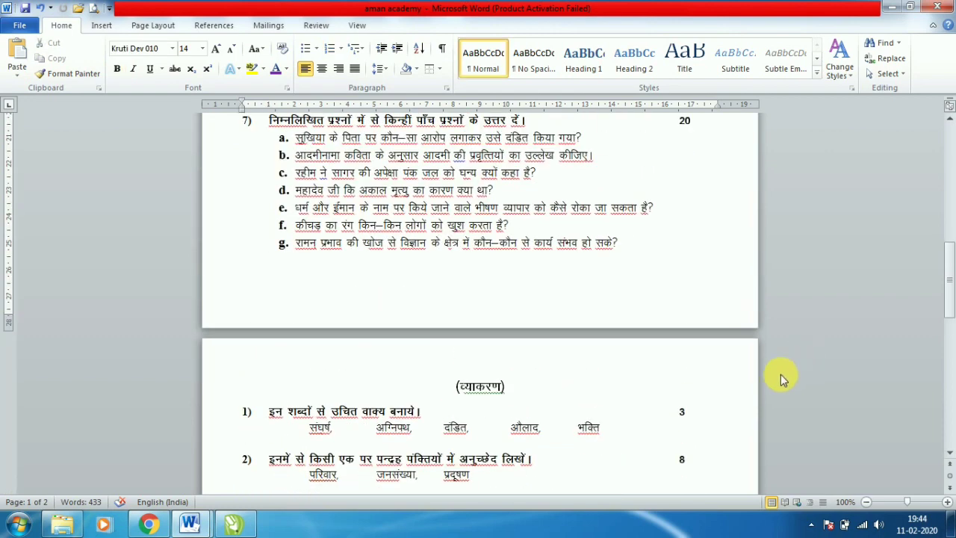
left_click_drag(506, 387, 464, 388)
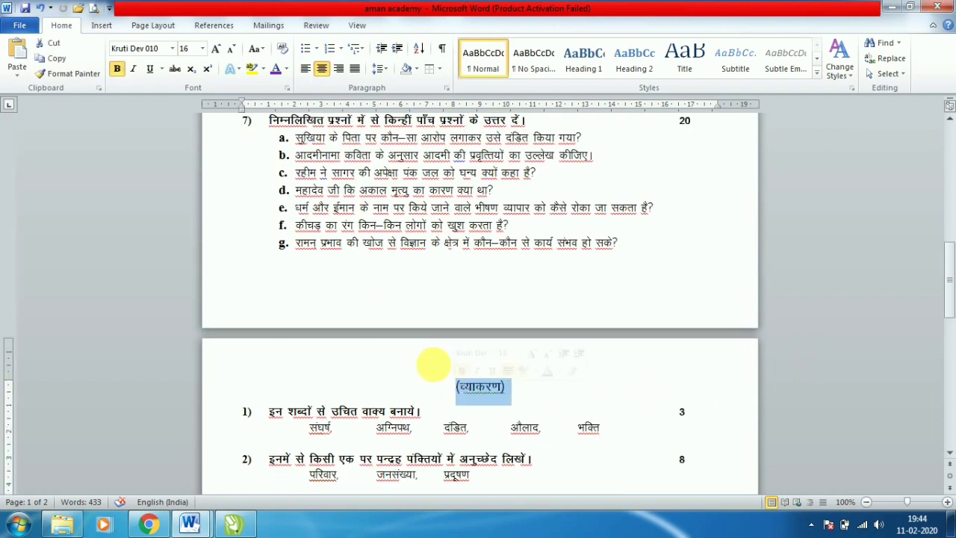
left_click(523, 428)
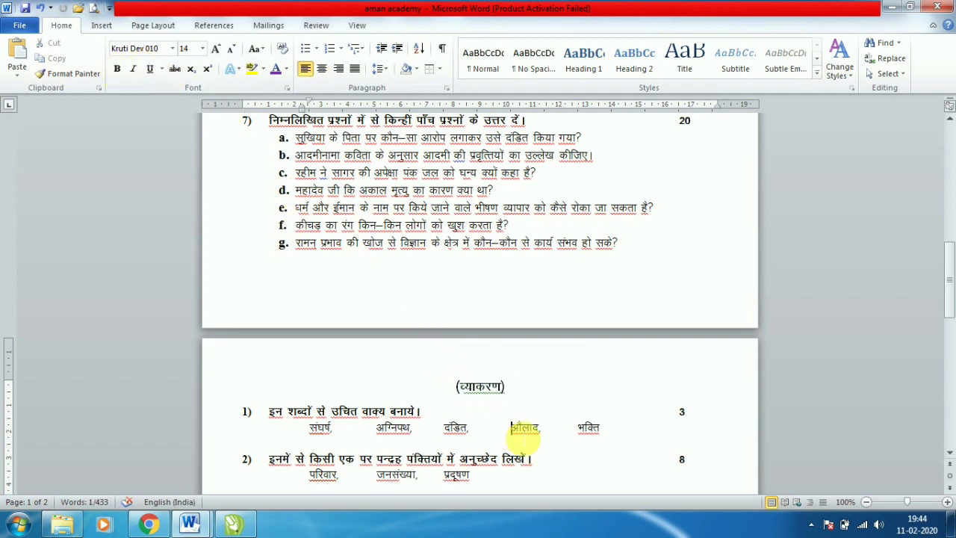
mouse_move(951, 292)
left_mouse_down()
mouse_move(950, 434)
mouse_move(950, 332)
left_mouse_up()
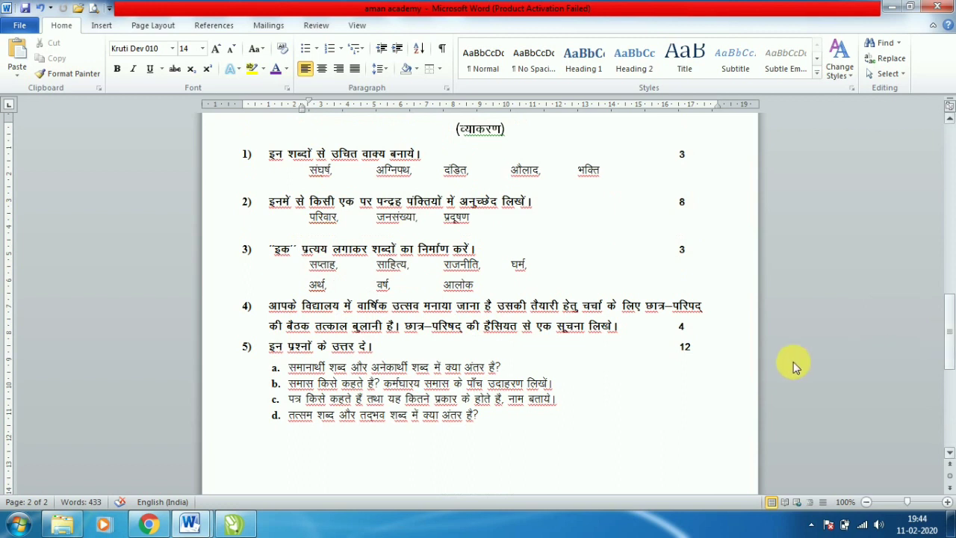
left_click(505, 422)
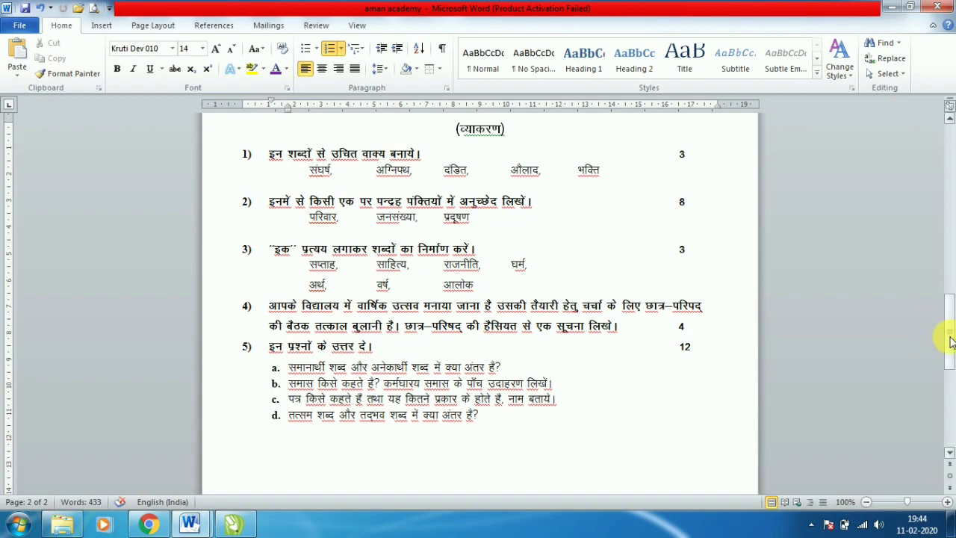
mouse_move(949, 341)
left_mouse_down()
mouse_move(950, 416)
mouse_move(952, 170)
left_mouse_up()
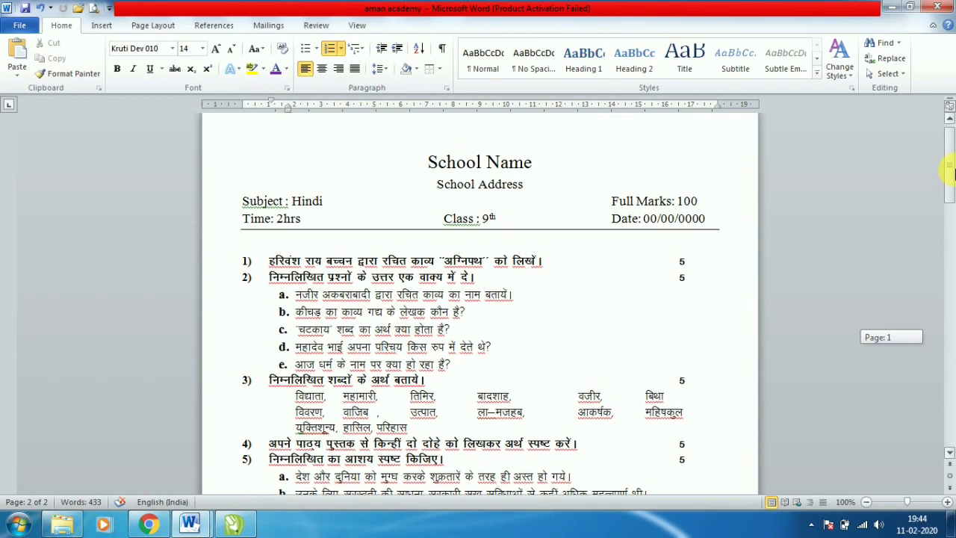